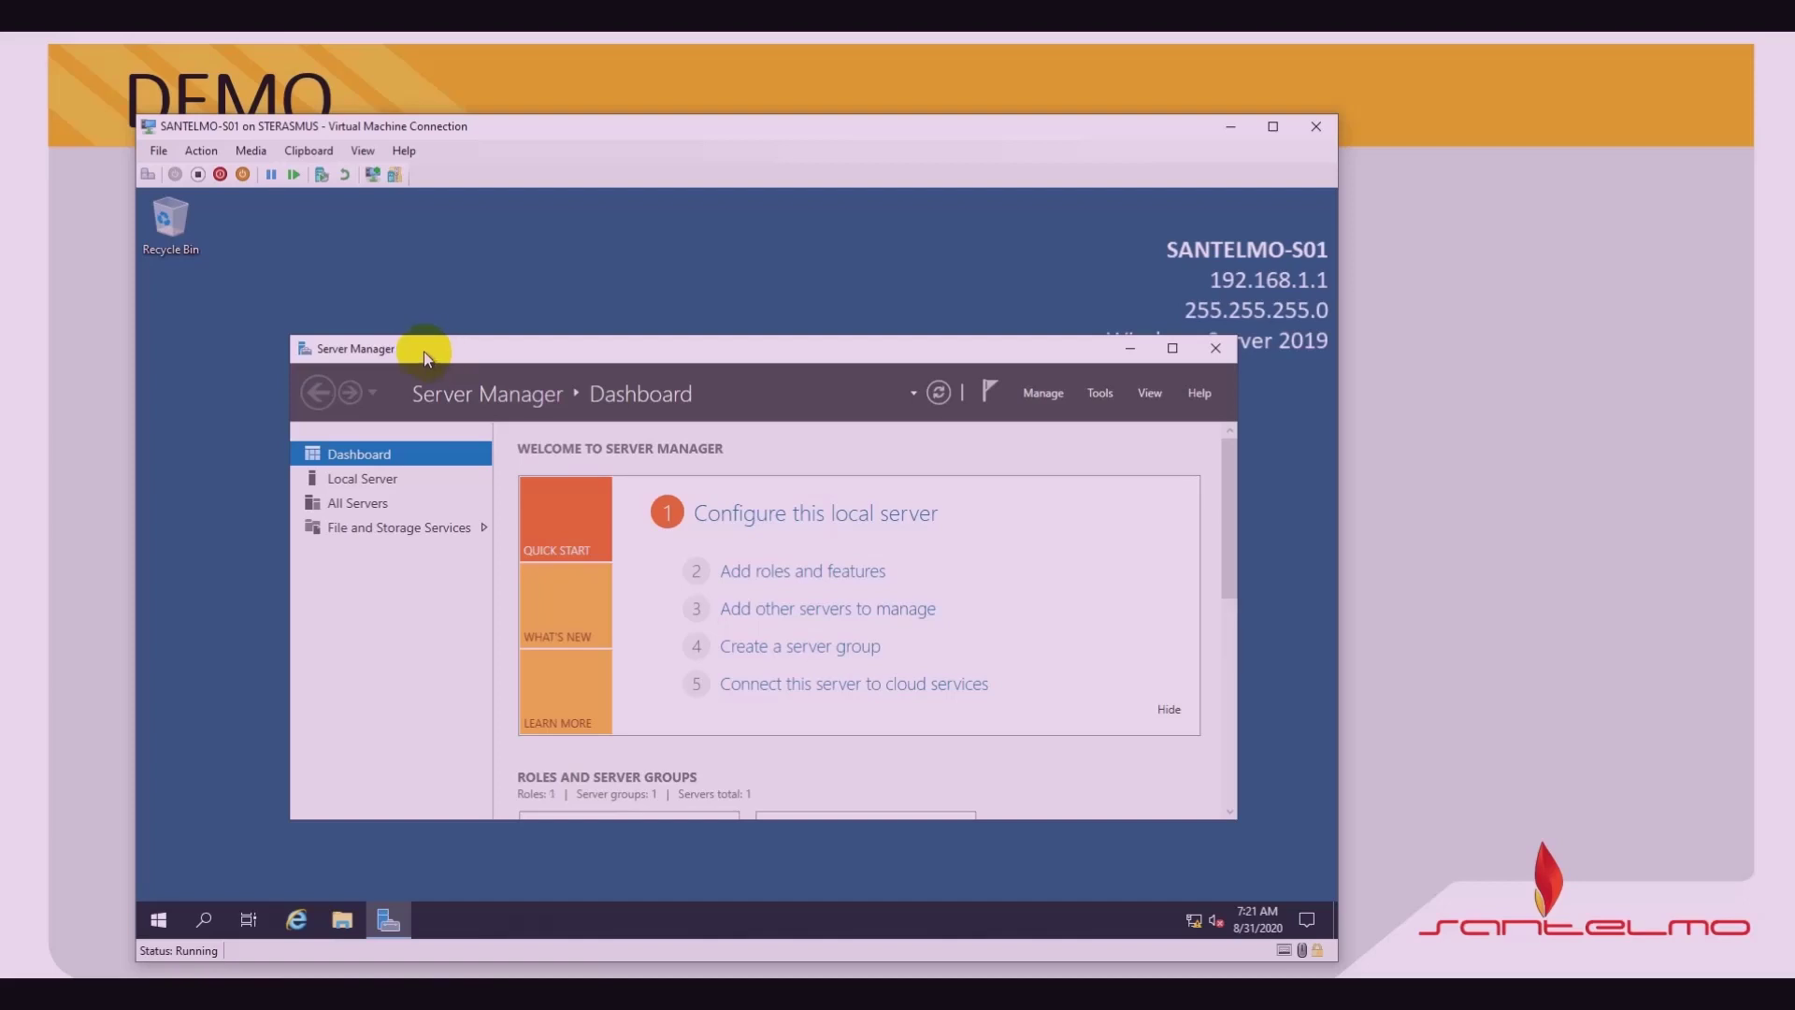
Open Date & time settings from the taskbar clock, where the time zone reads Pacific Time (UTC-08:00).
left_click_drag(493, 349, 438, 293)
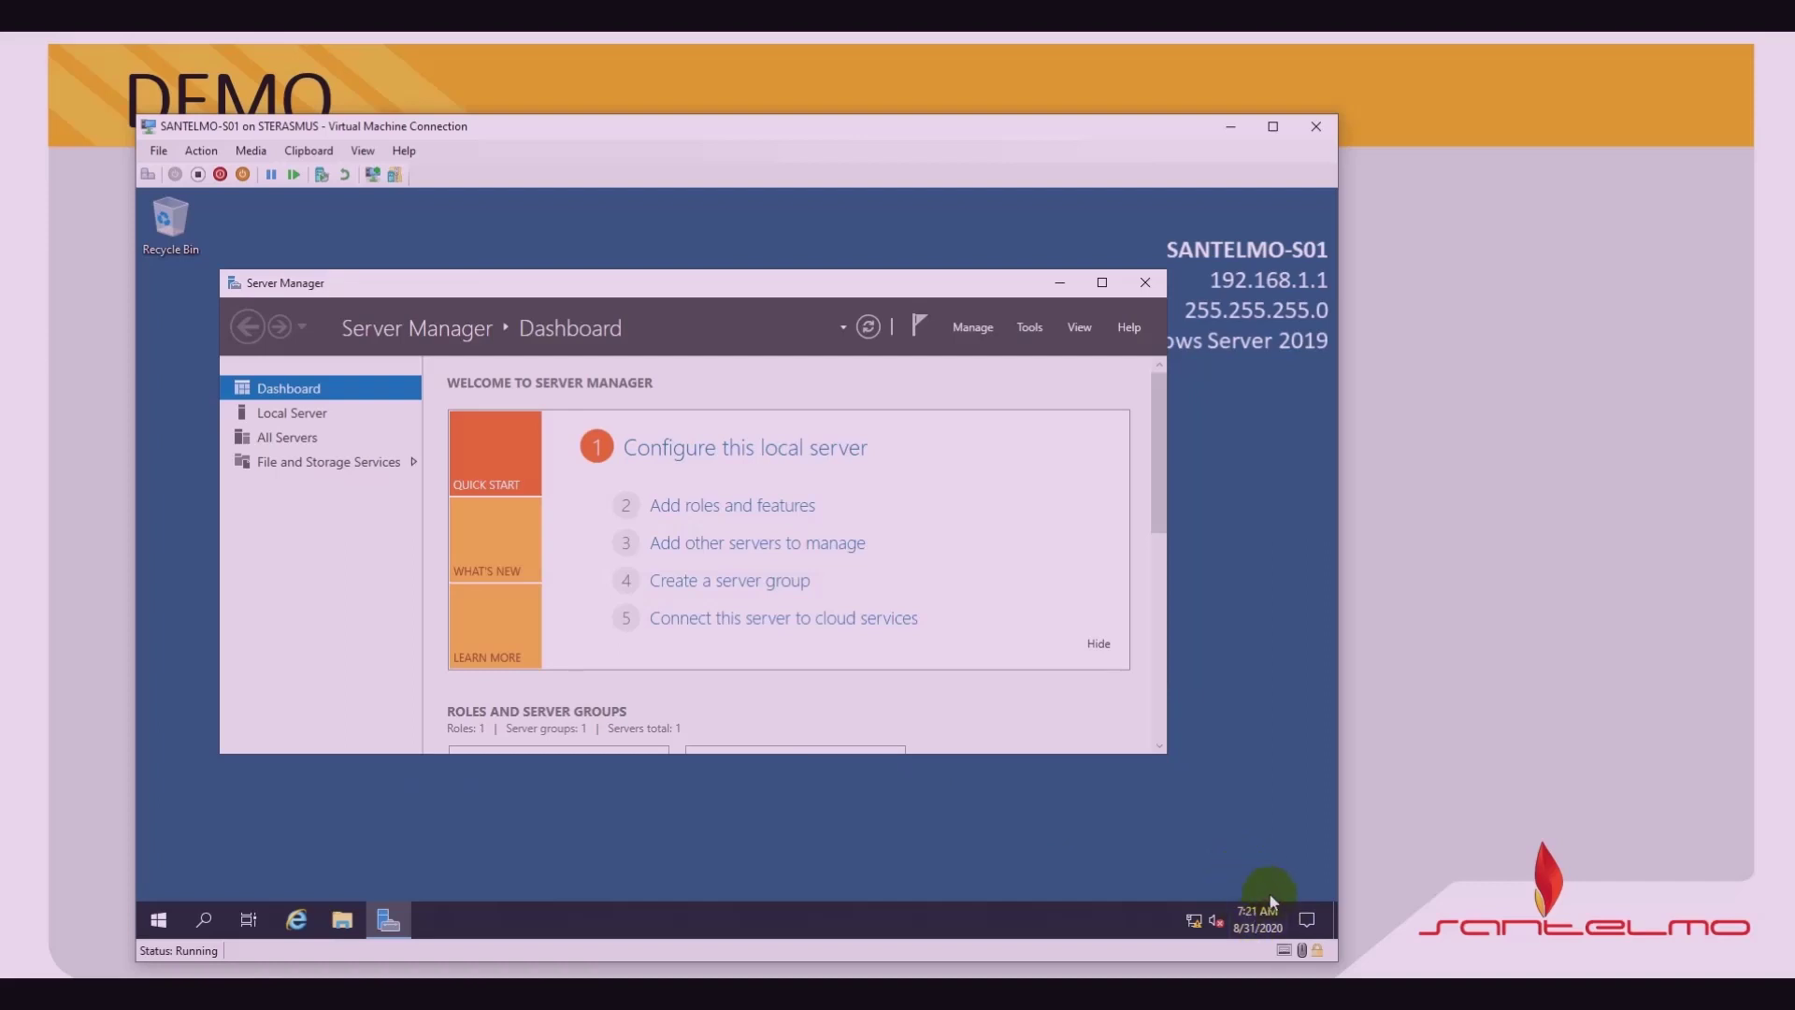
mouse_move(1255, 928)
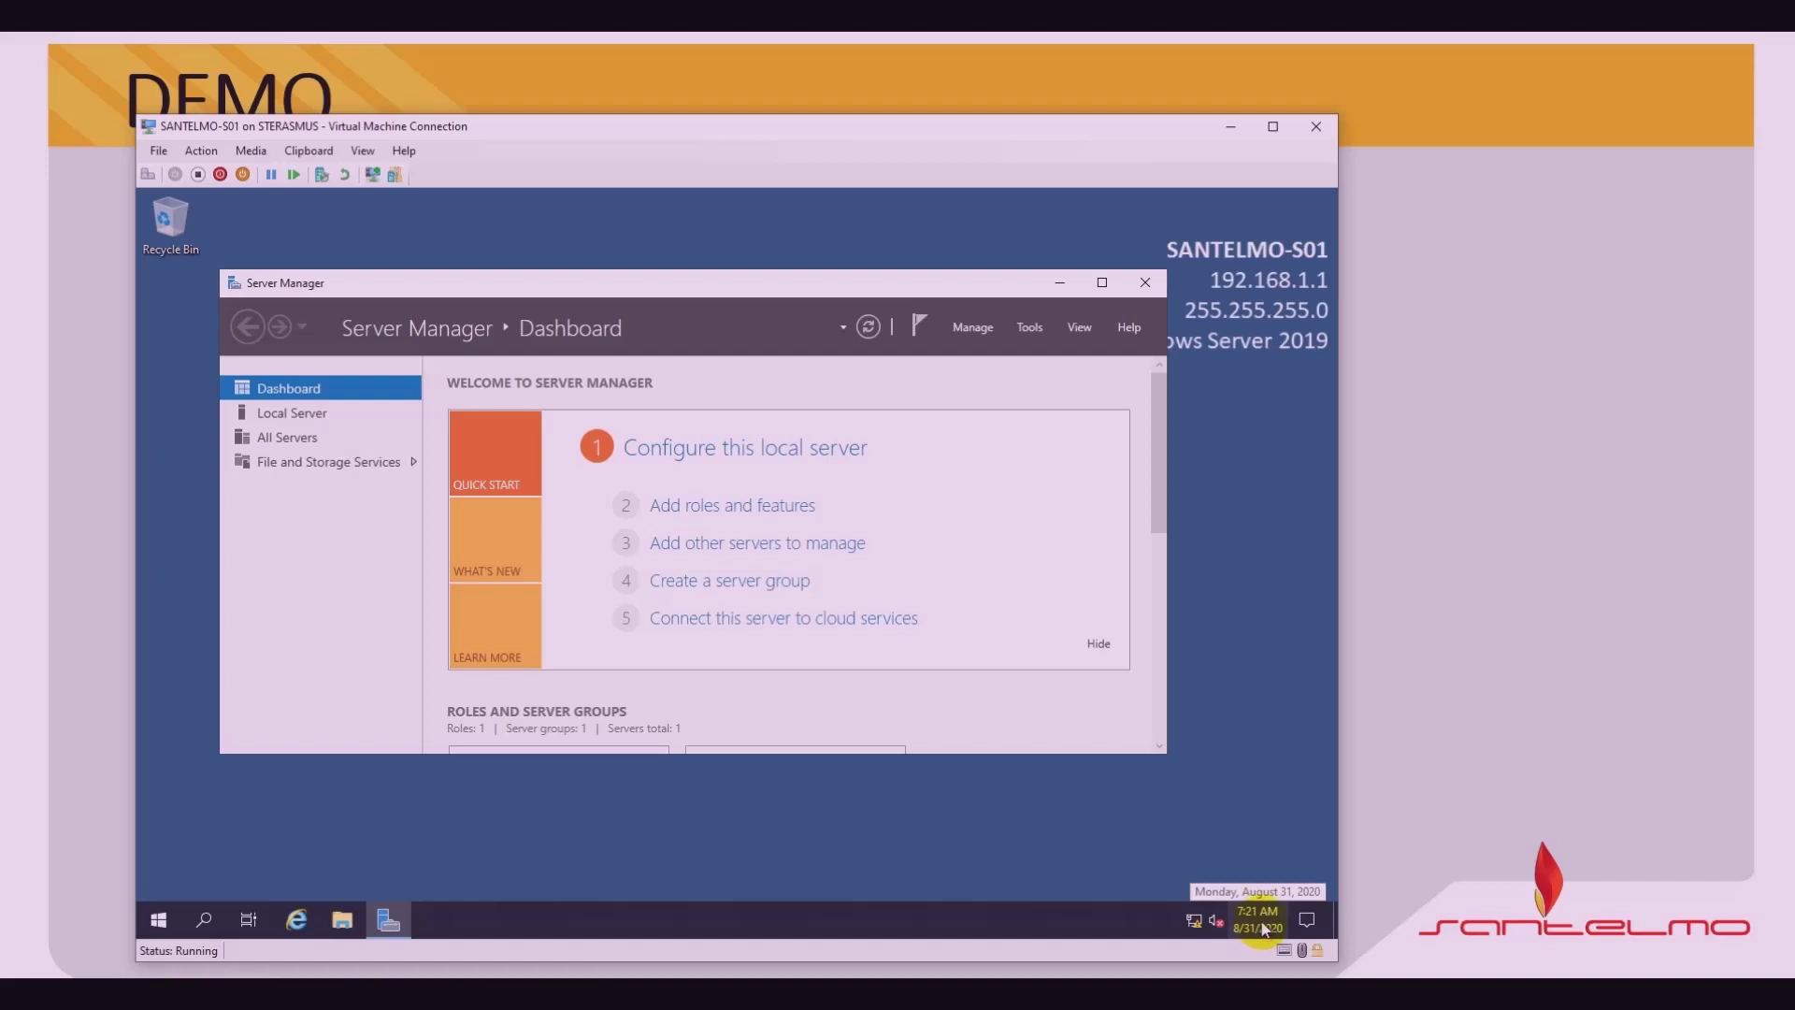
left_click(1261, 927)
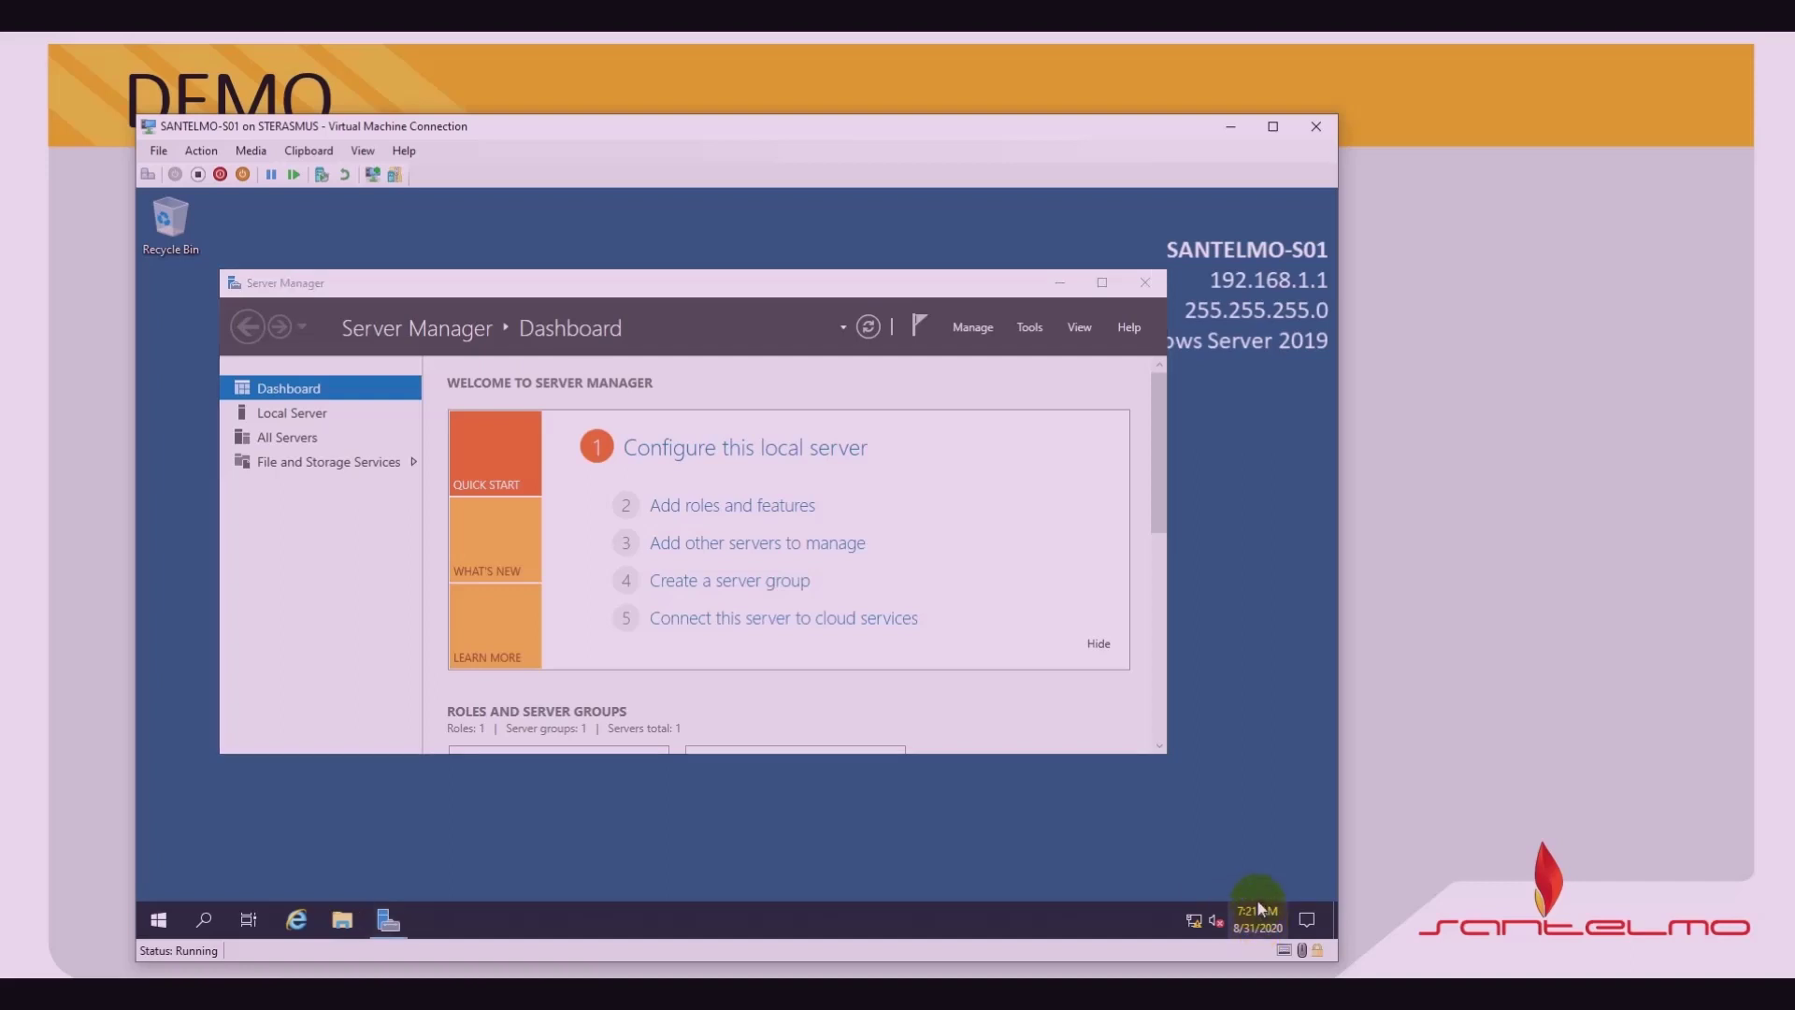
left_click(1258, 903)
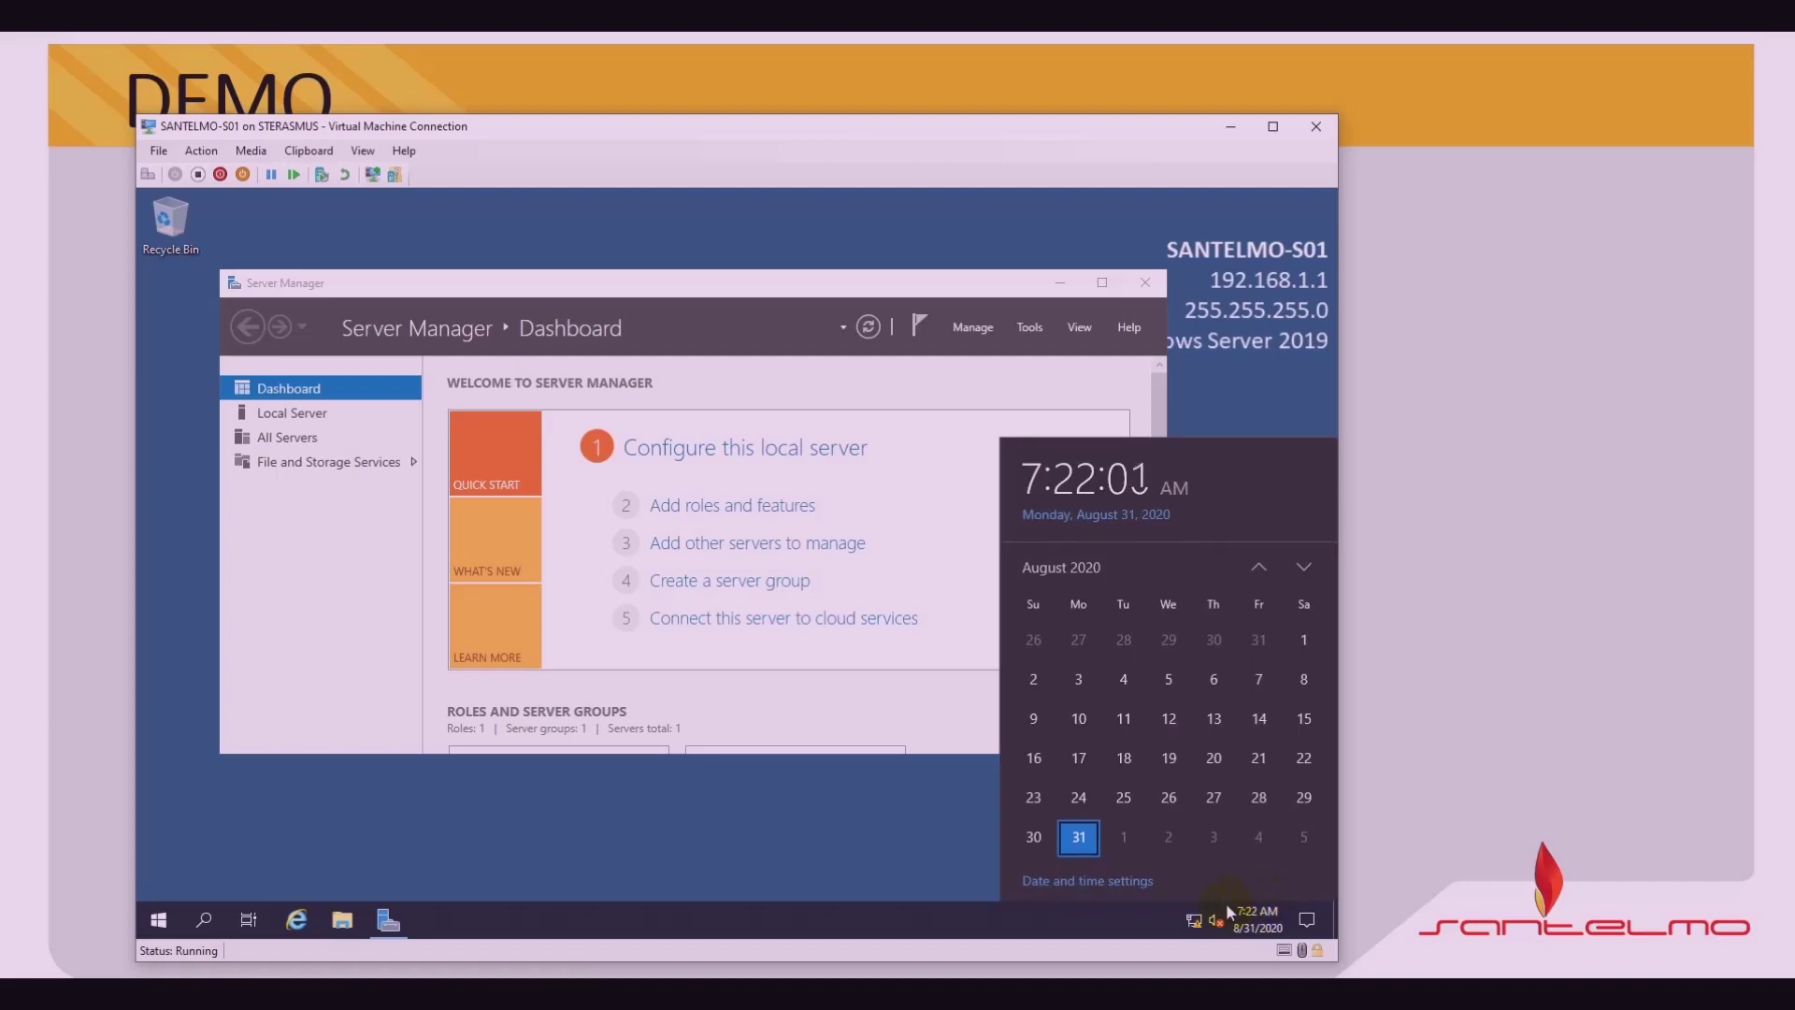
left_click(1120, 884)
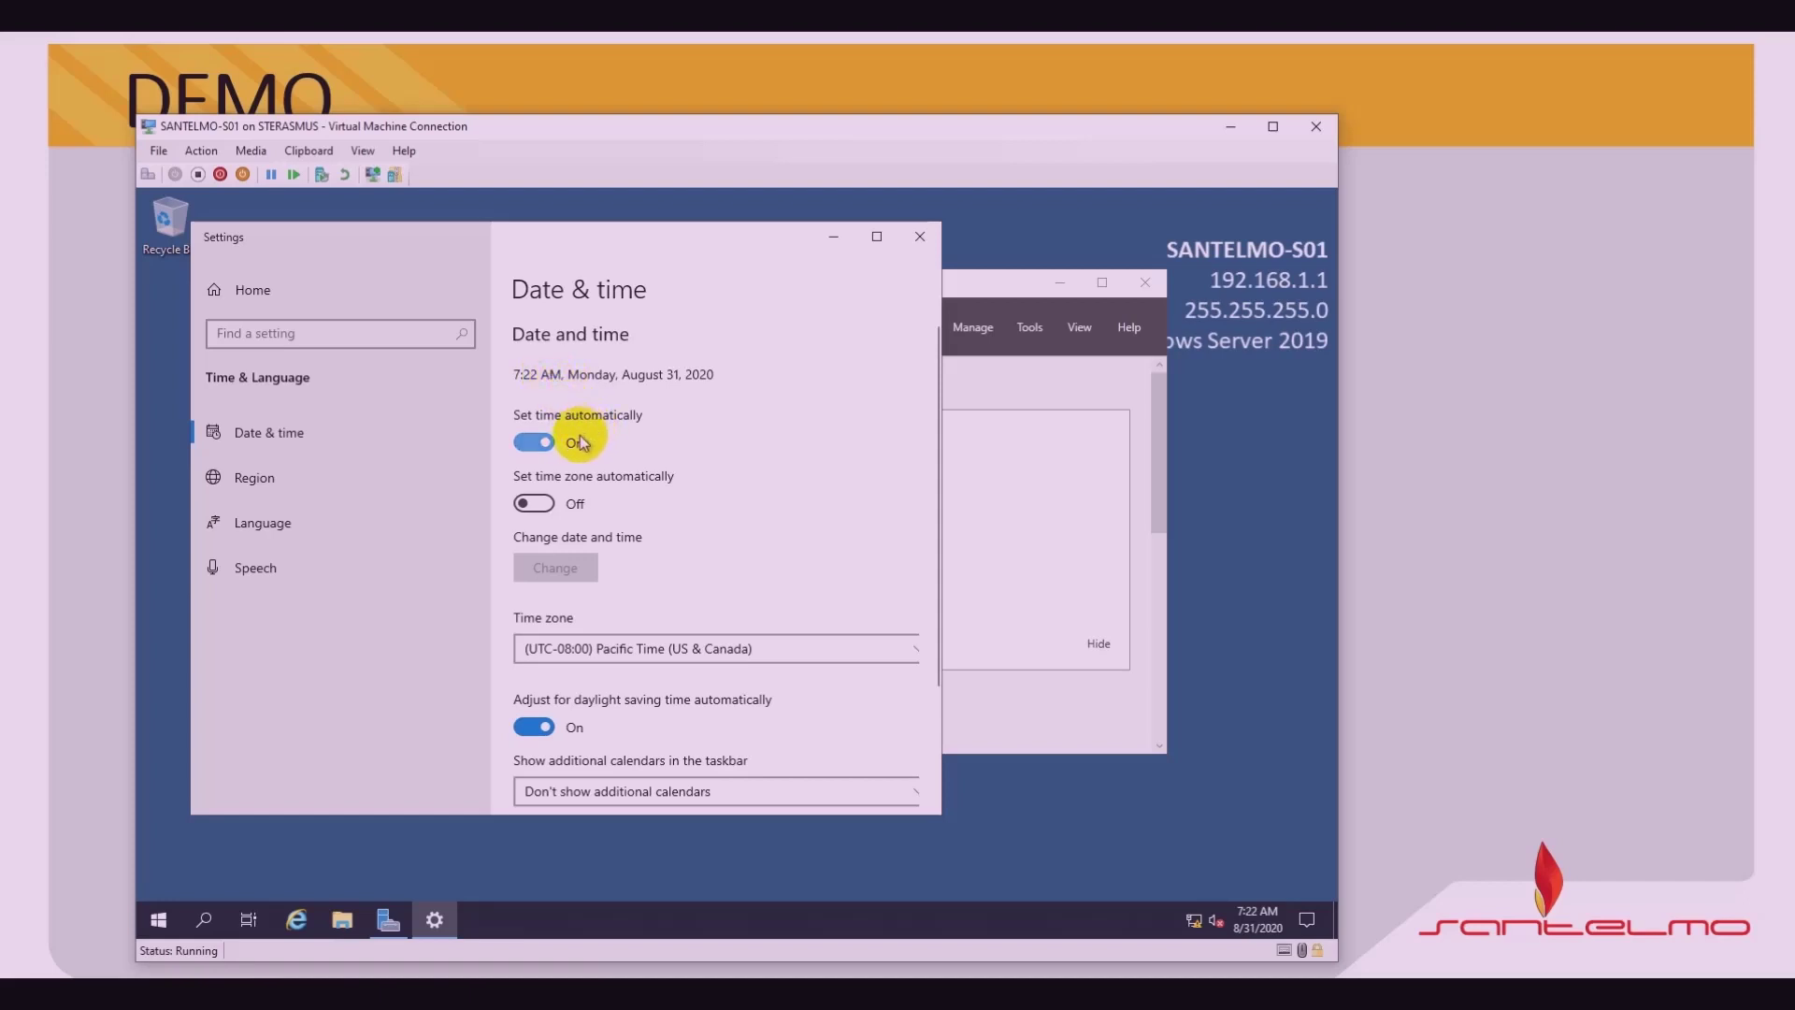
Choose (UTC+08:00) Kuala Lumpur, Singapore as the server's time zone.
left_click(673, 652)
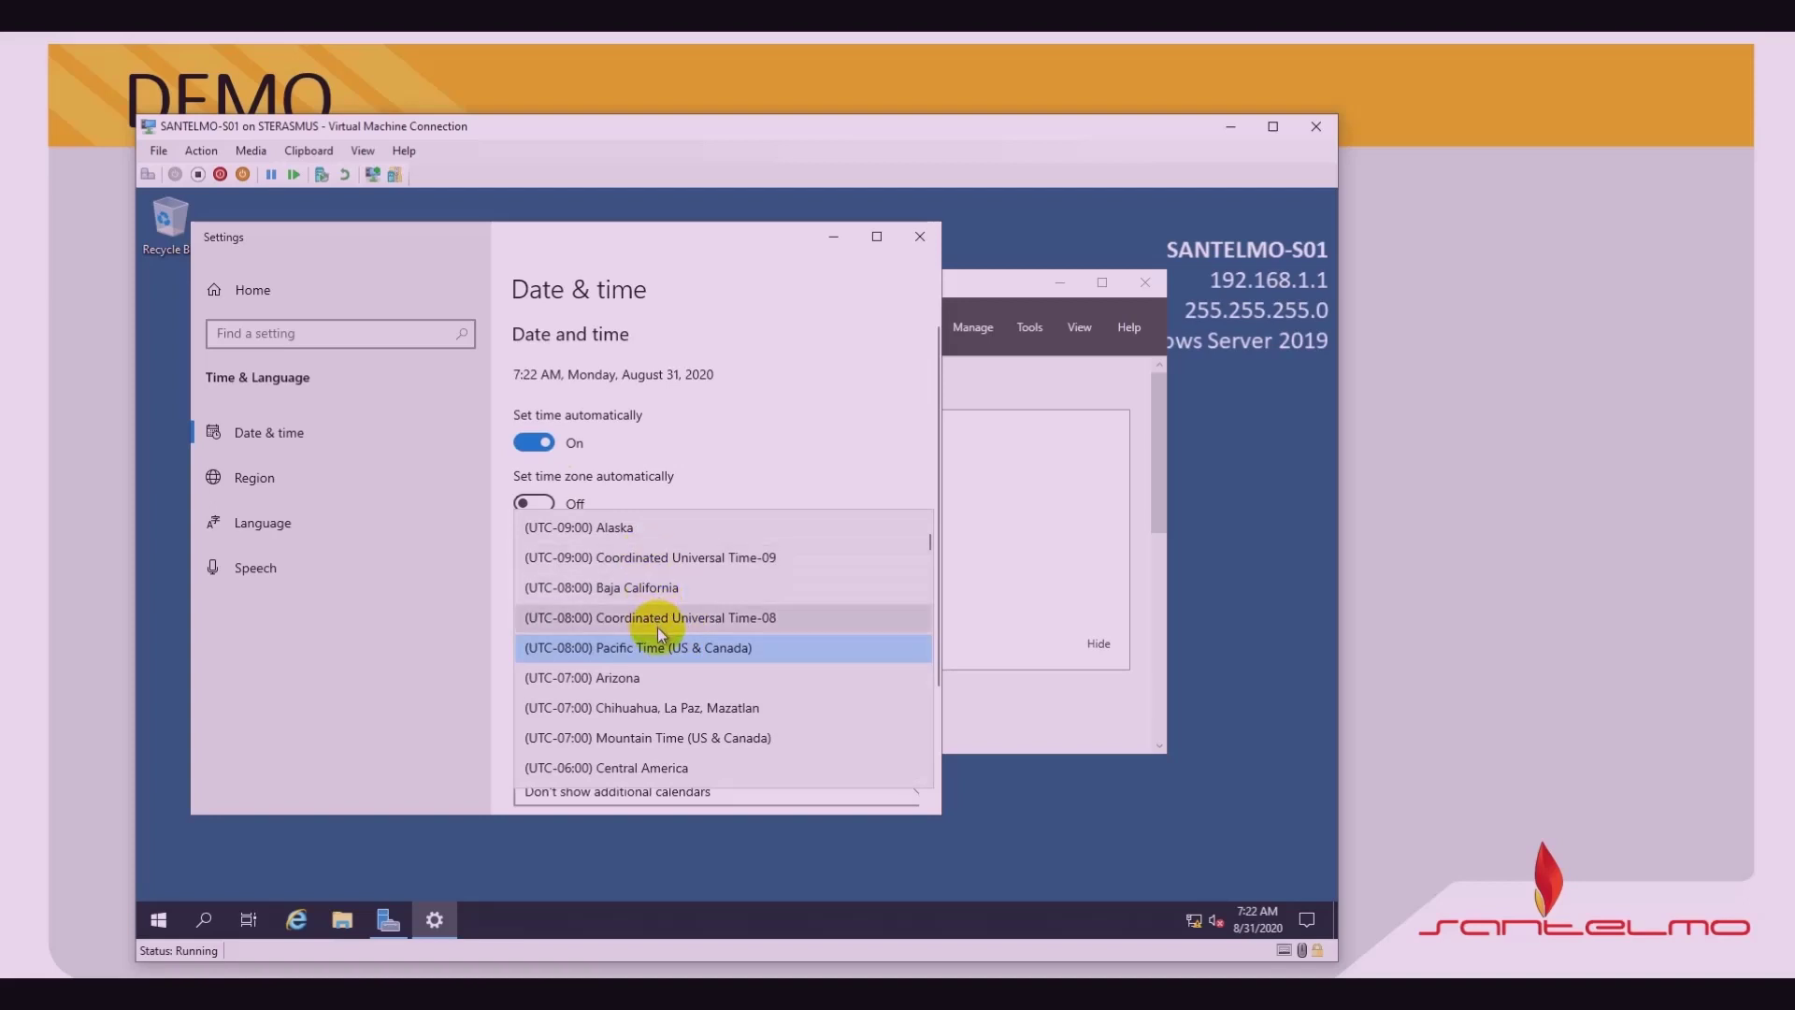
scroll(701, 625, "down", 2)
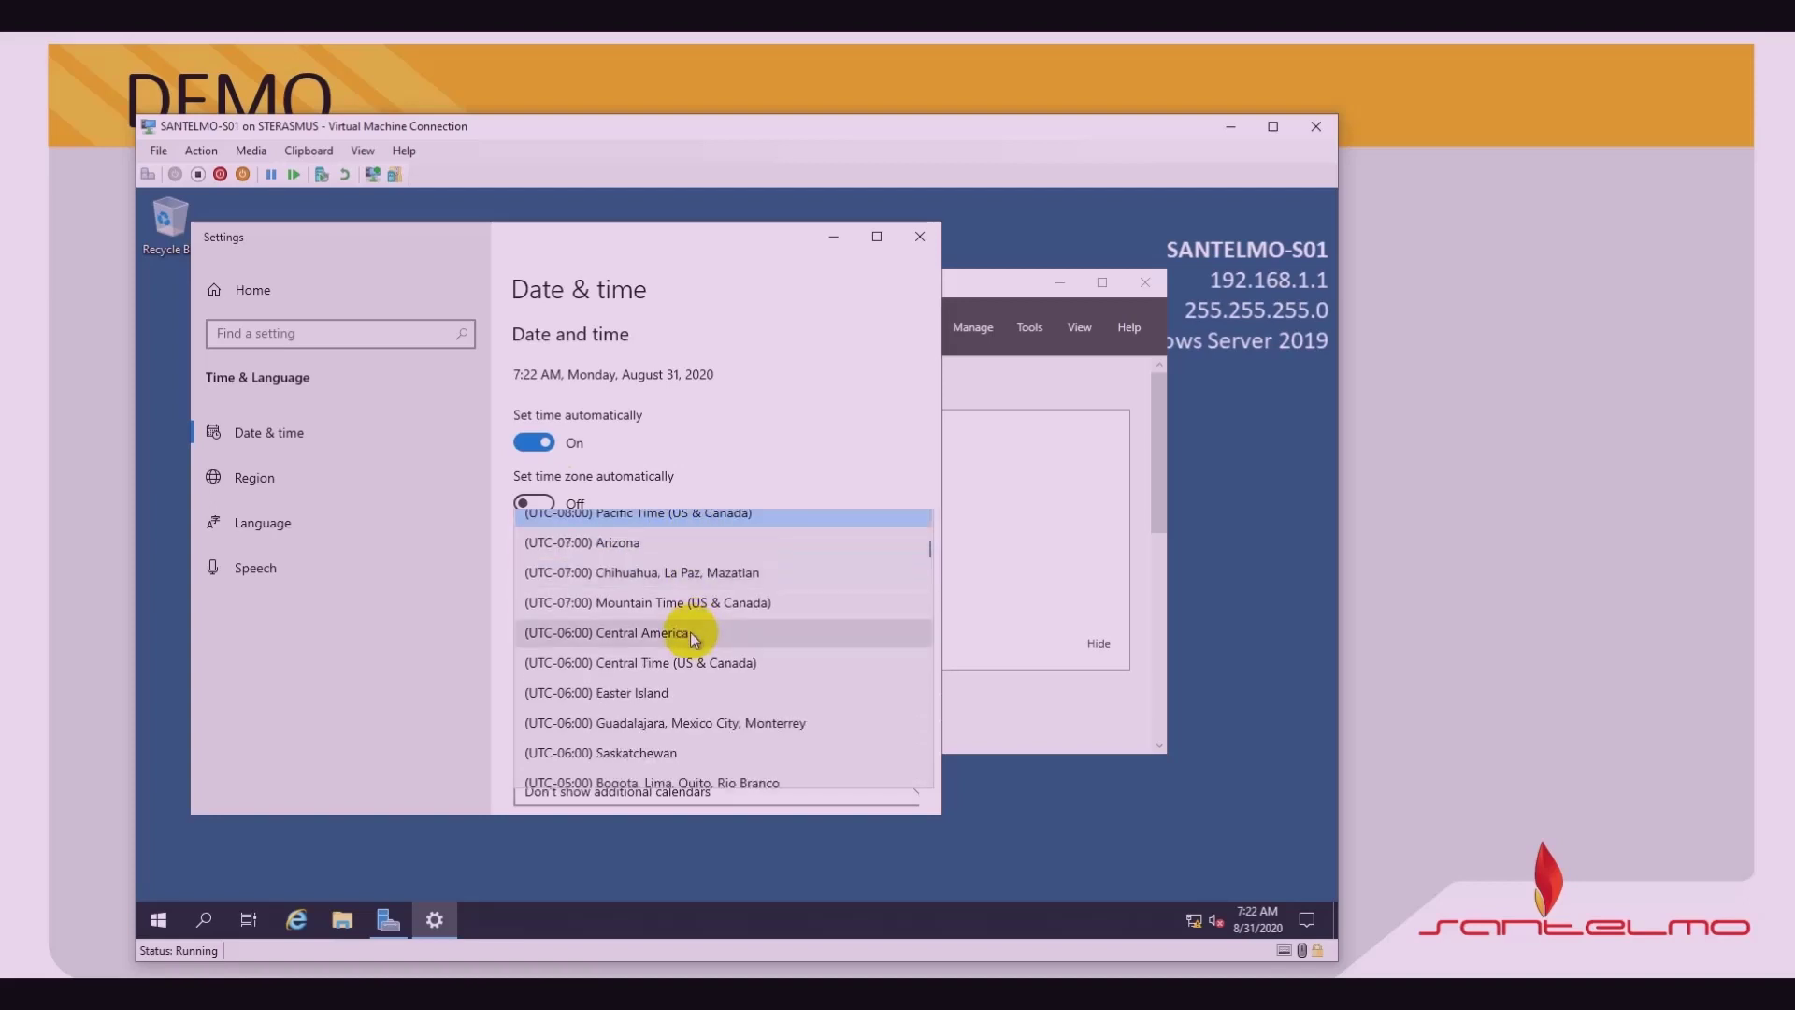
scroll(645, 635, "down", 3)
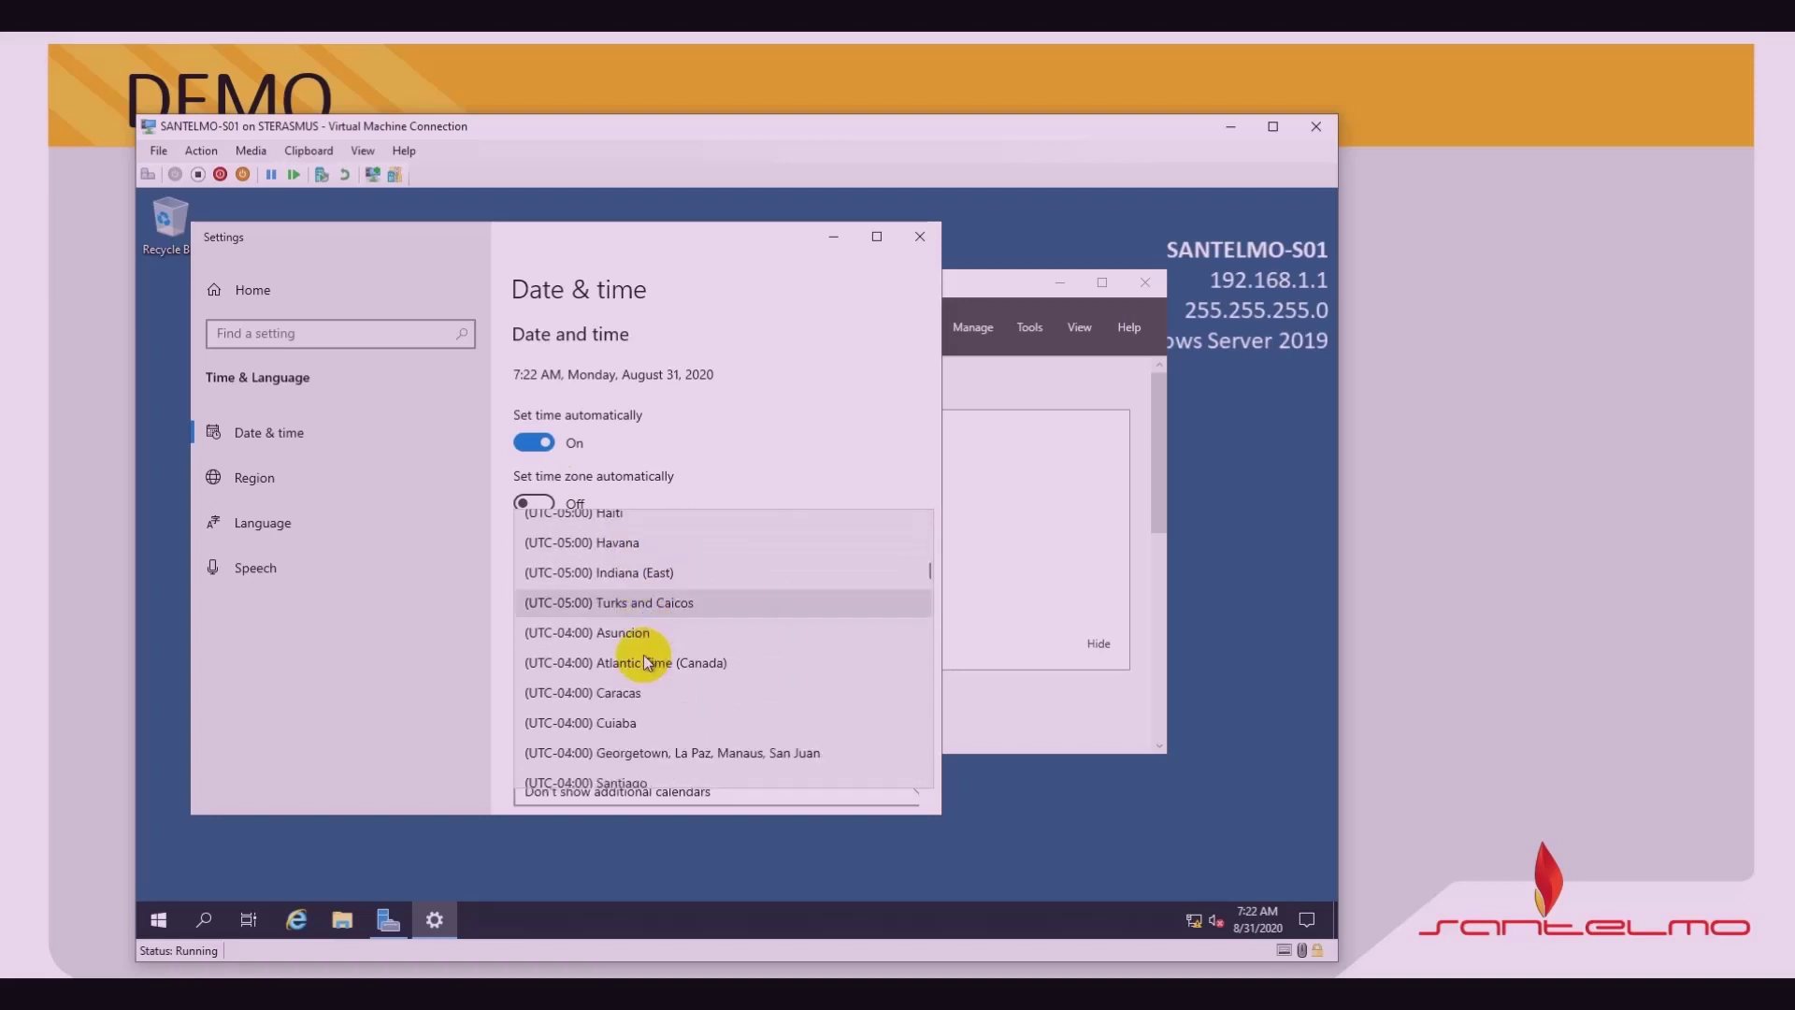
scroll(645, 659, "down", 5)
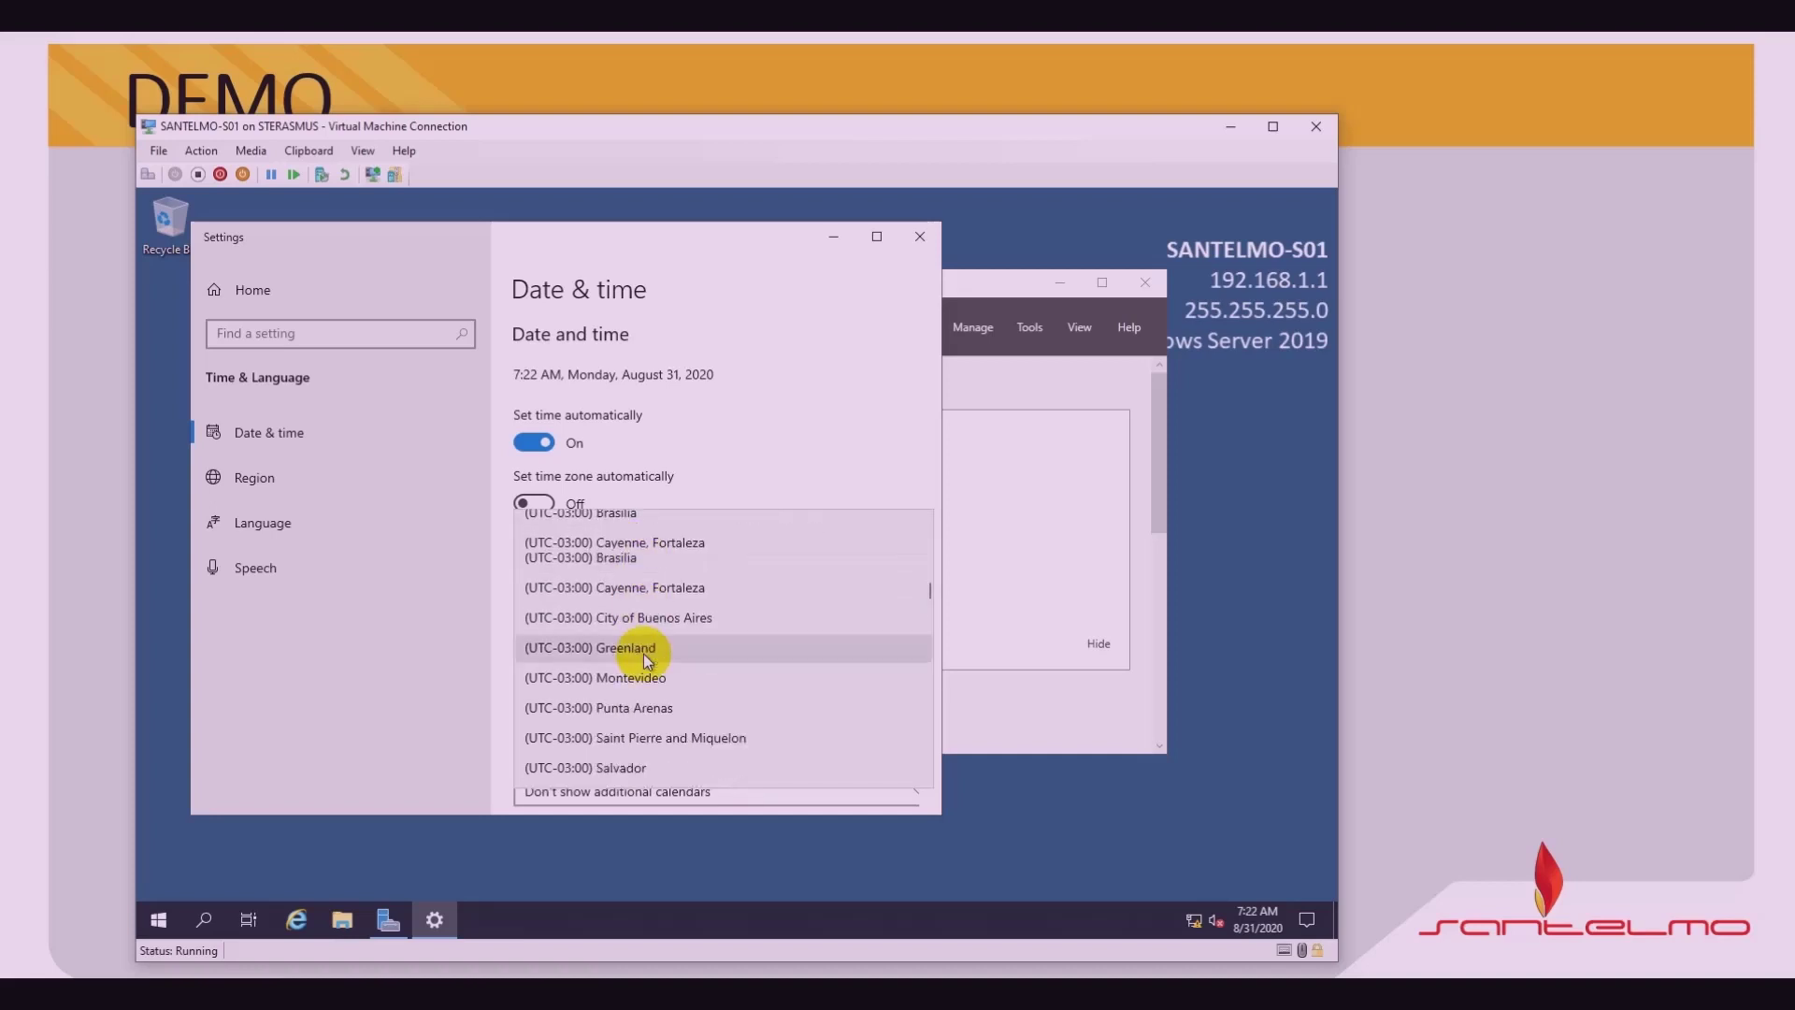
scroll(668, 692, "down", 1)
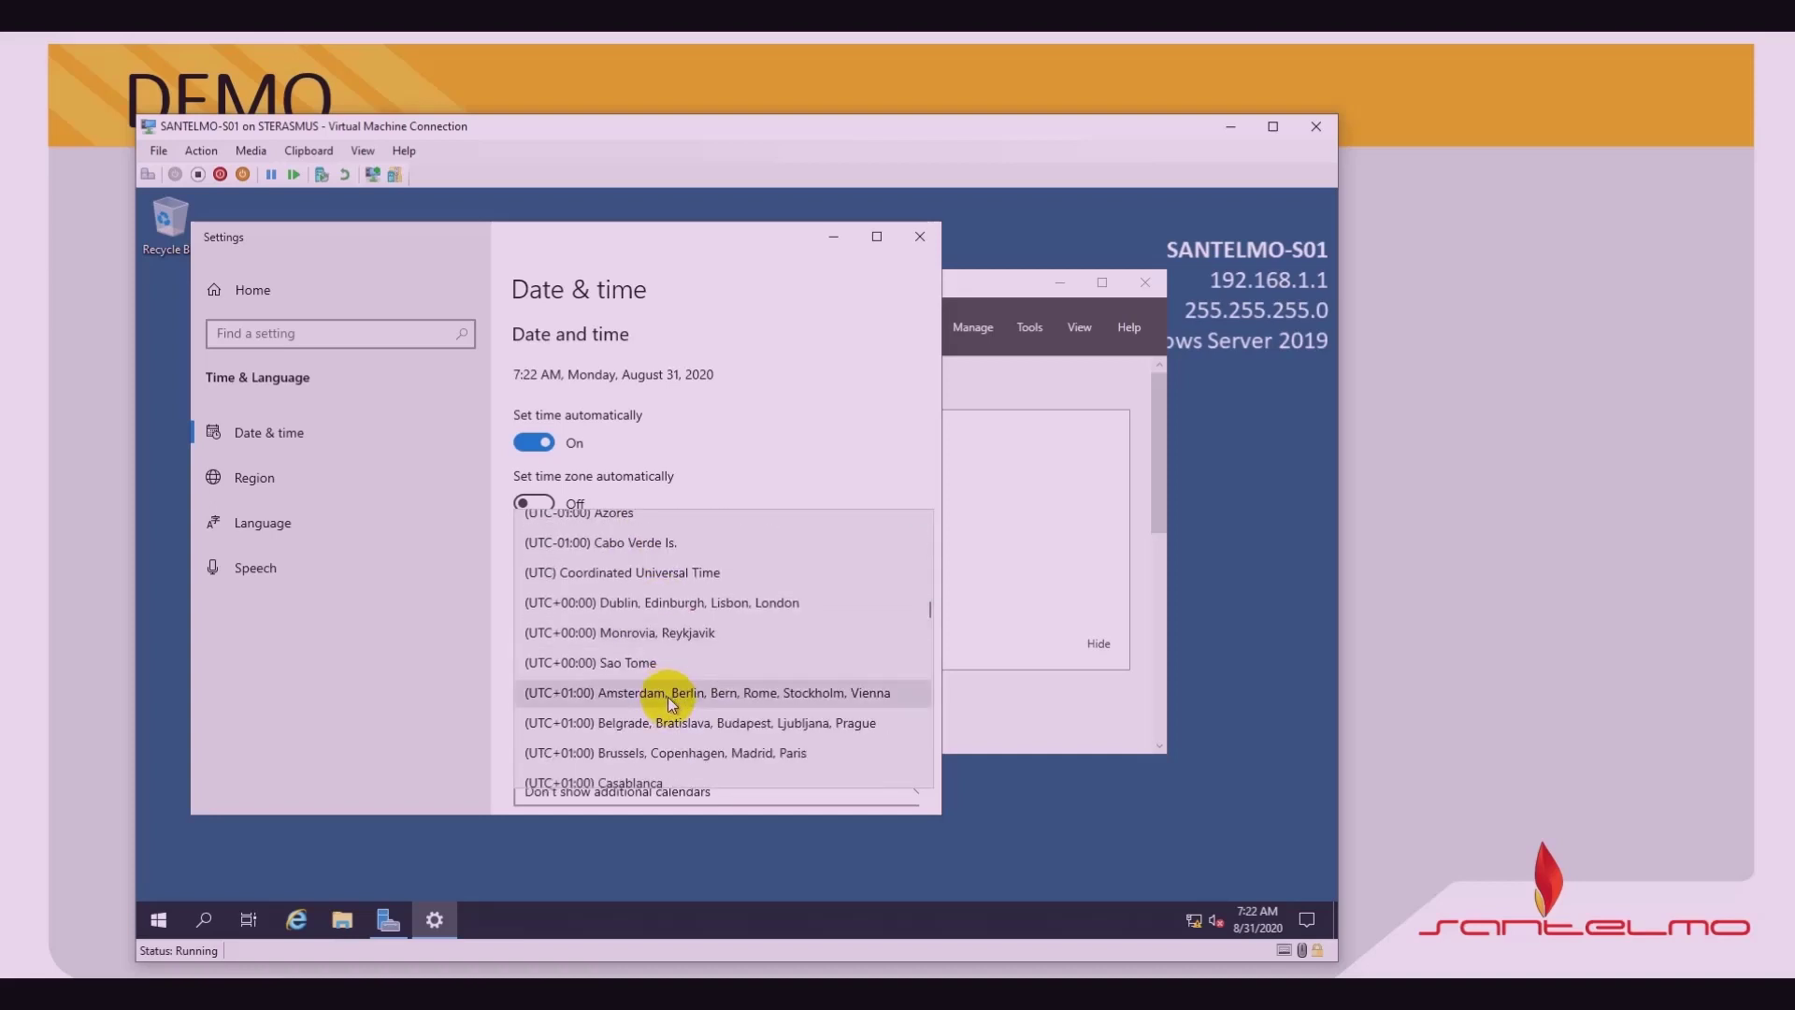
scroll(667, 697, "up", 1)
scroll(634, 635, "up", 11)
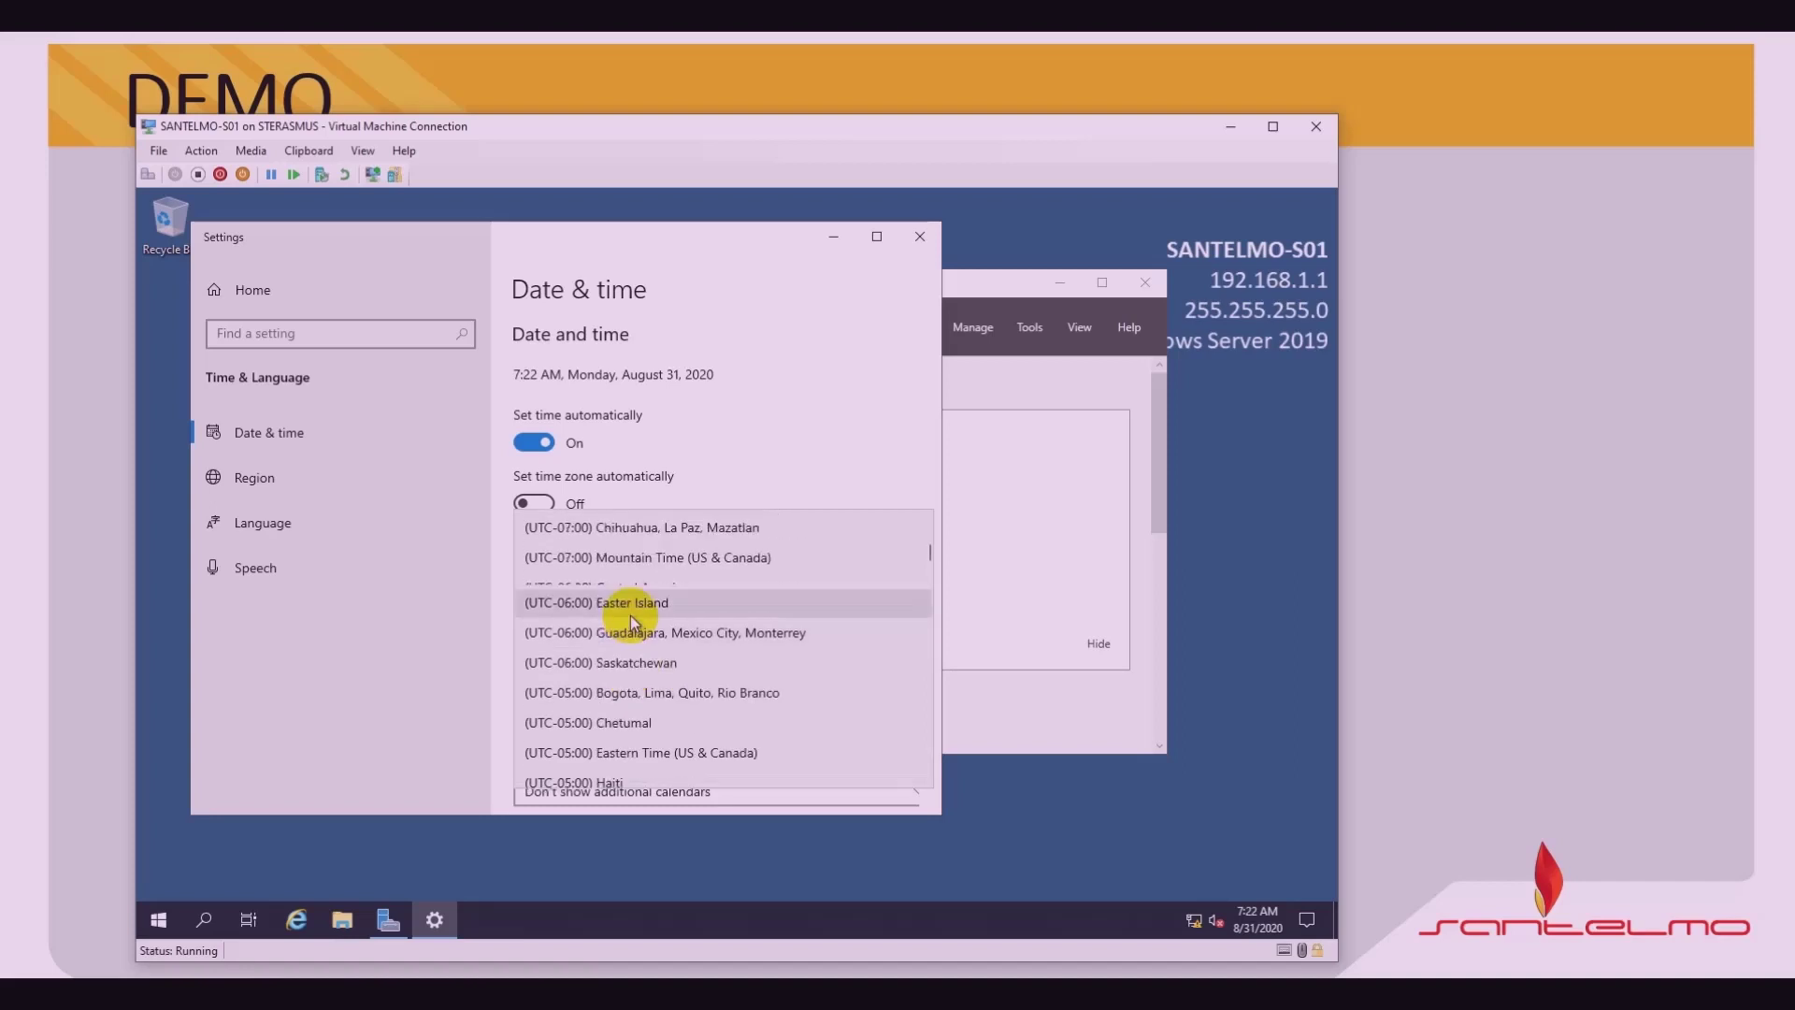
scroll(628, 614, "up", 2)
scroll(645, 655, "down", 9)
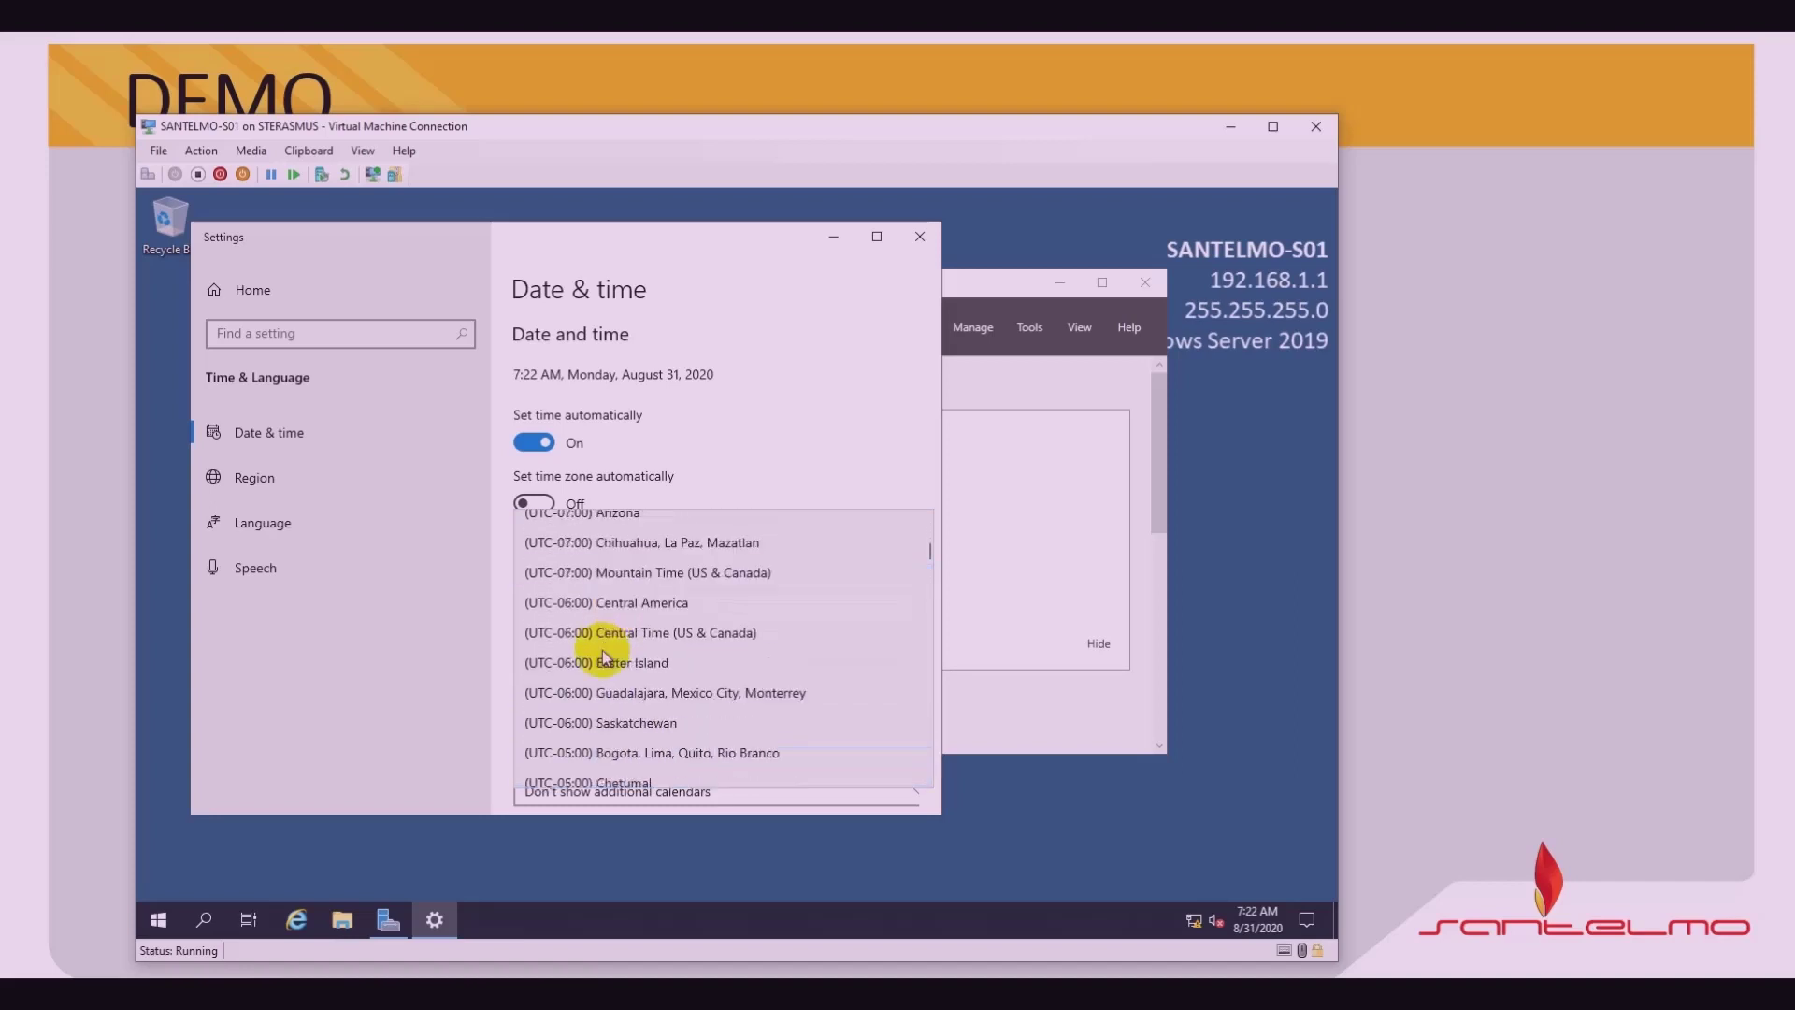
scroll(603, 677, "down", 16)
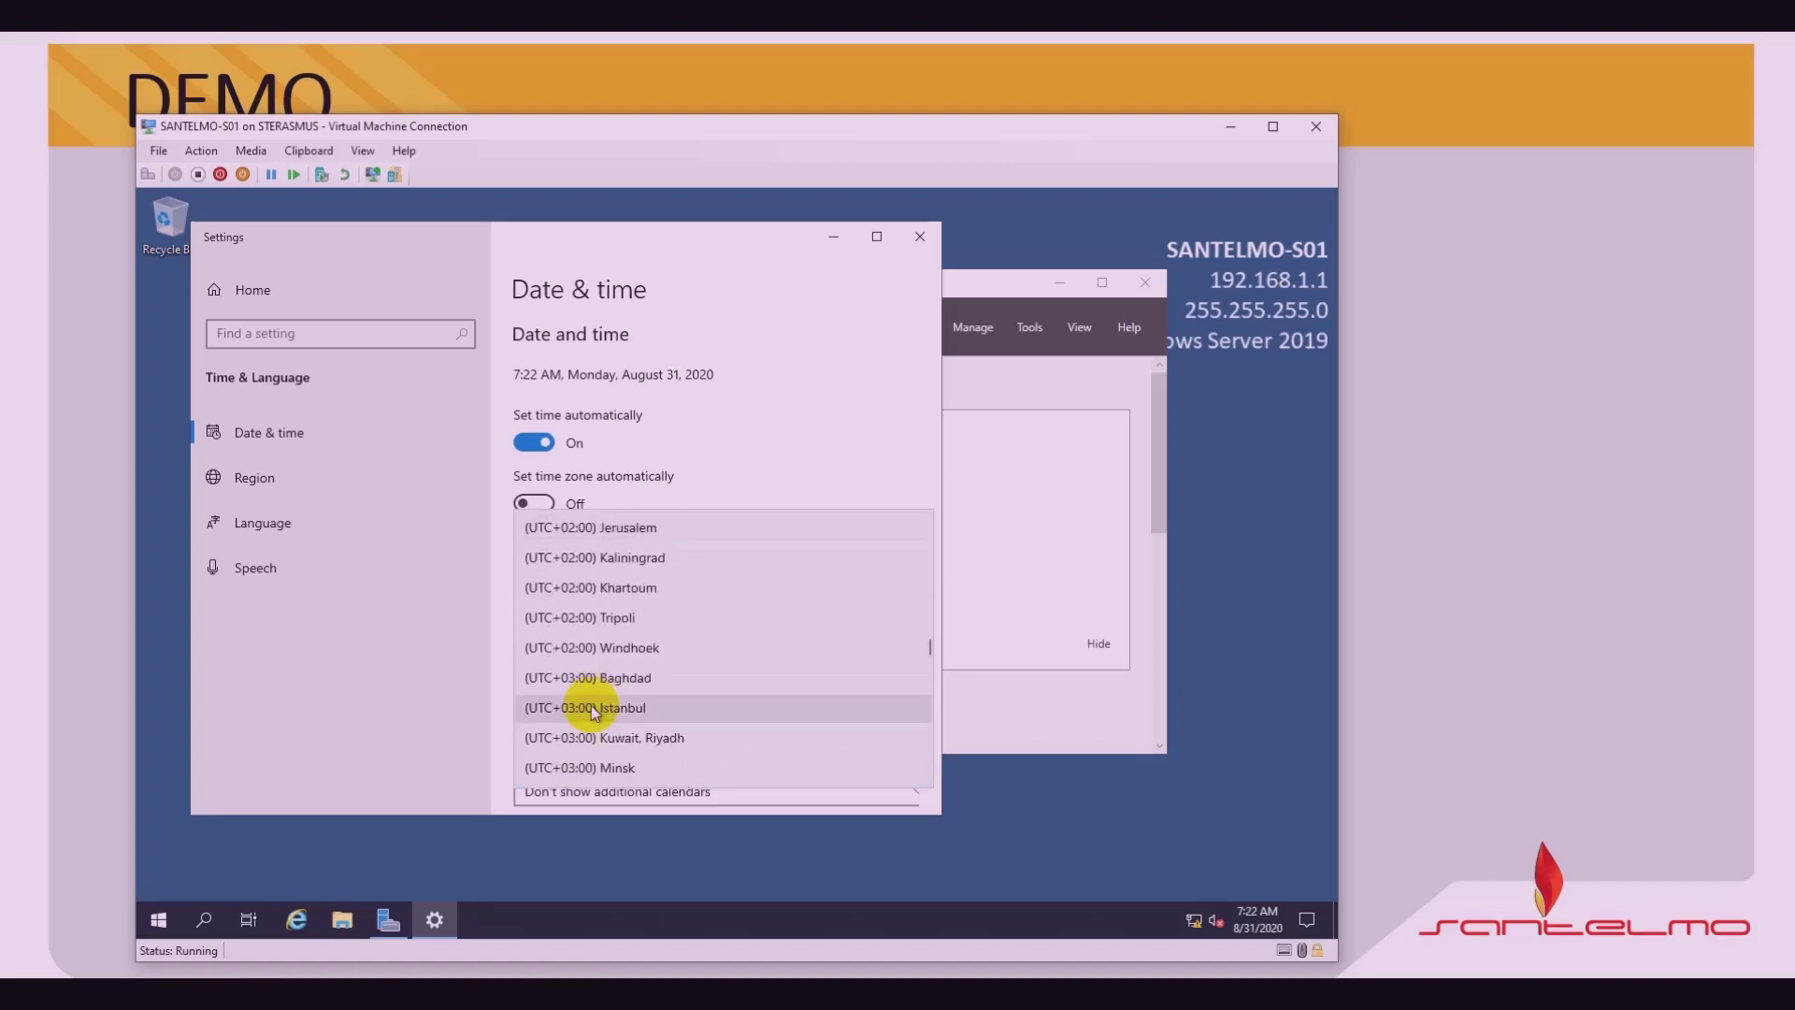
scroll(617, 701, "down", 6)
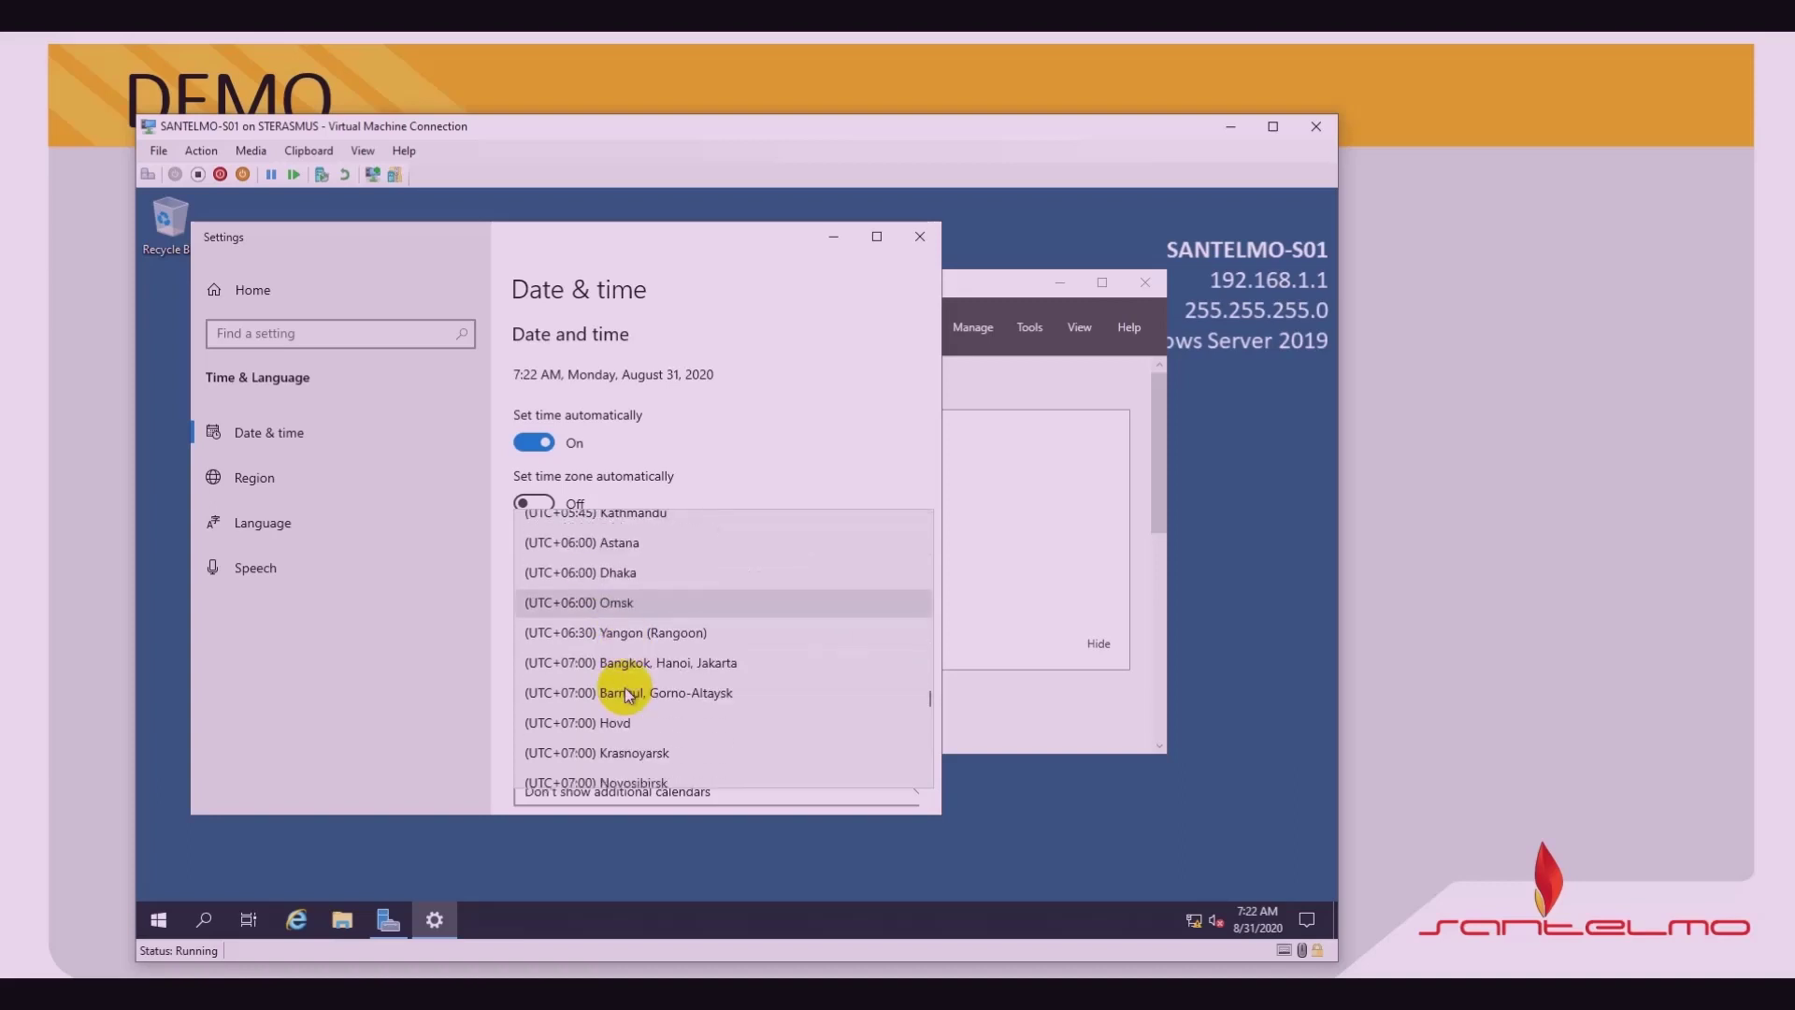
scroll(629, 695, "down", 2)
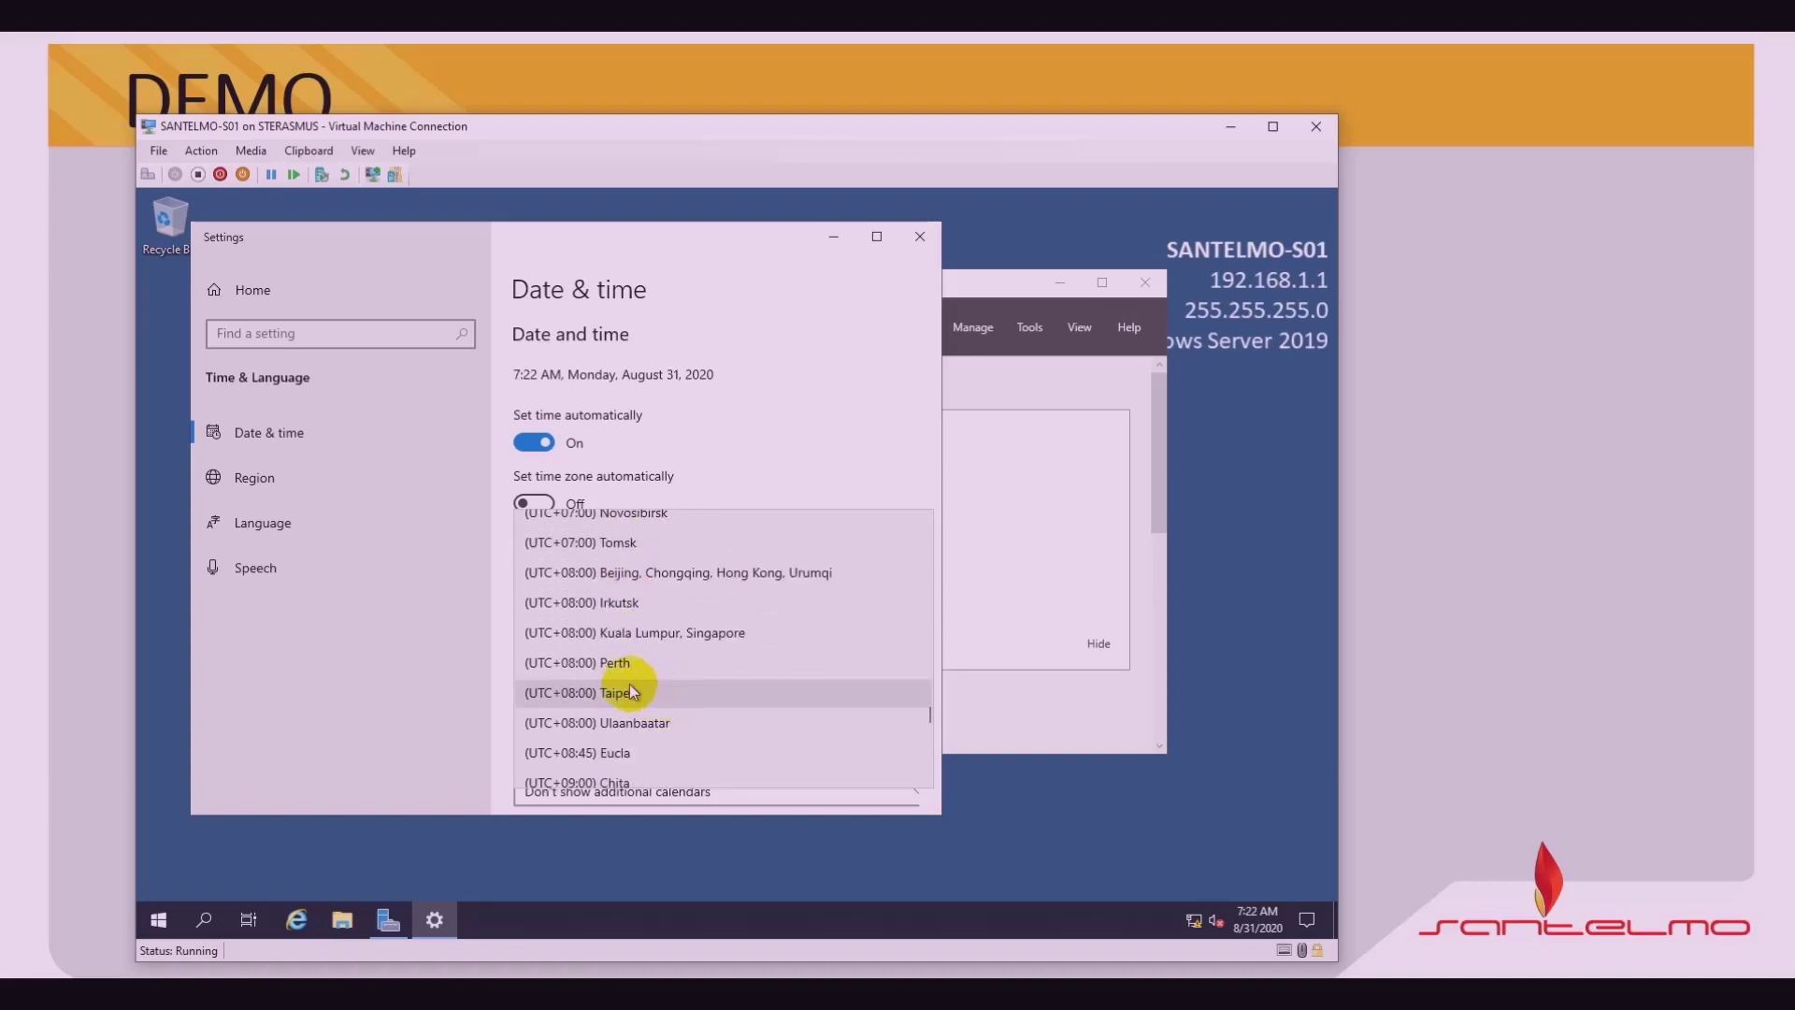
left_click(638, 632)
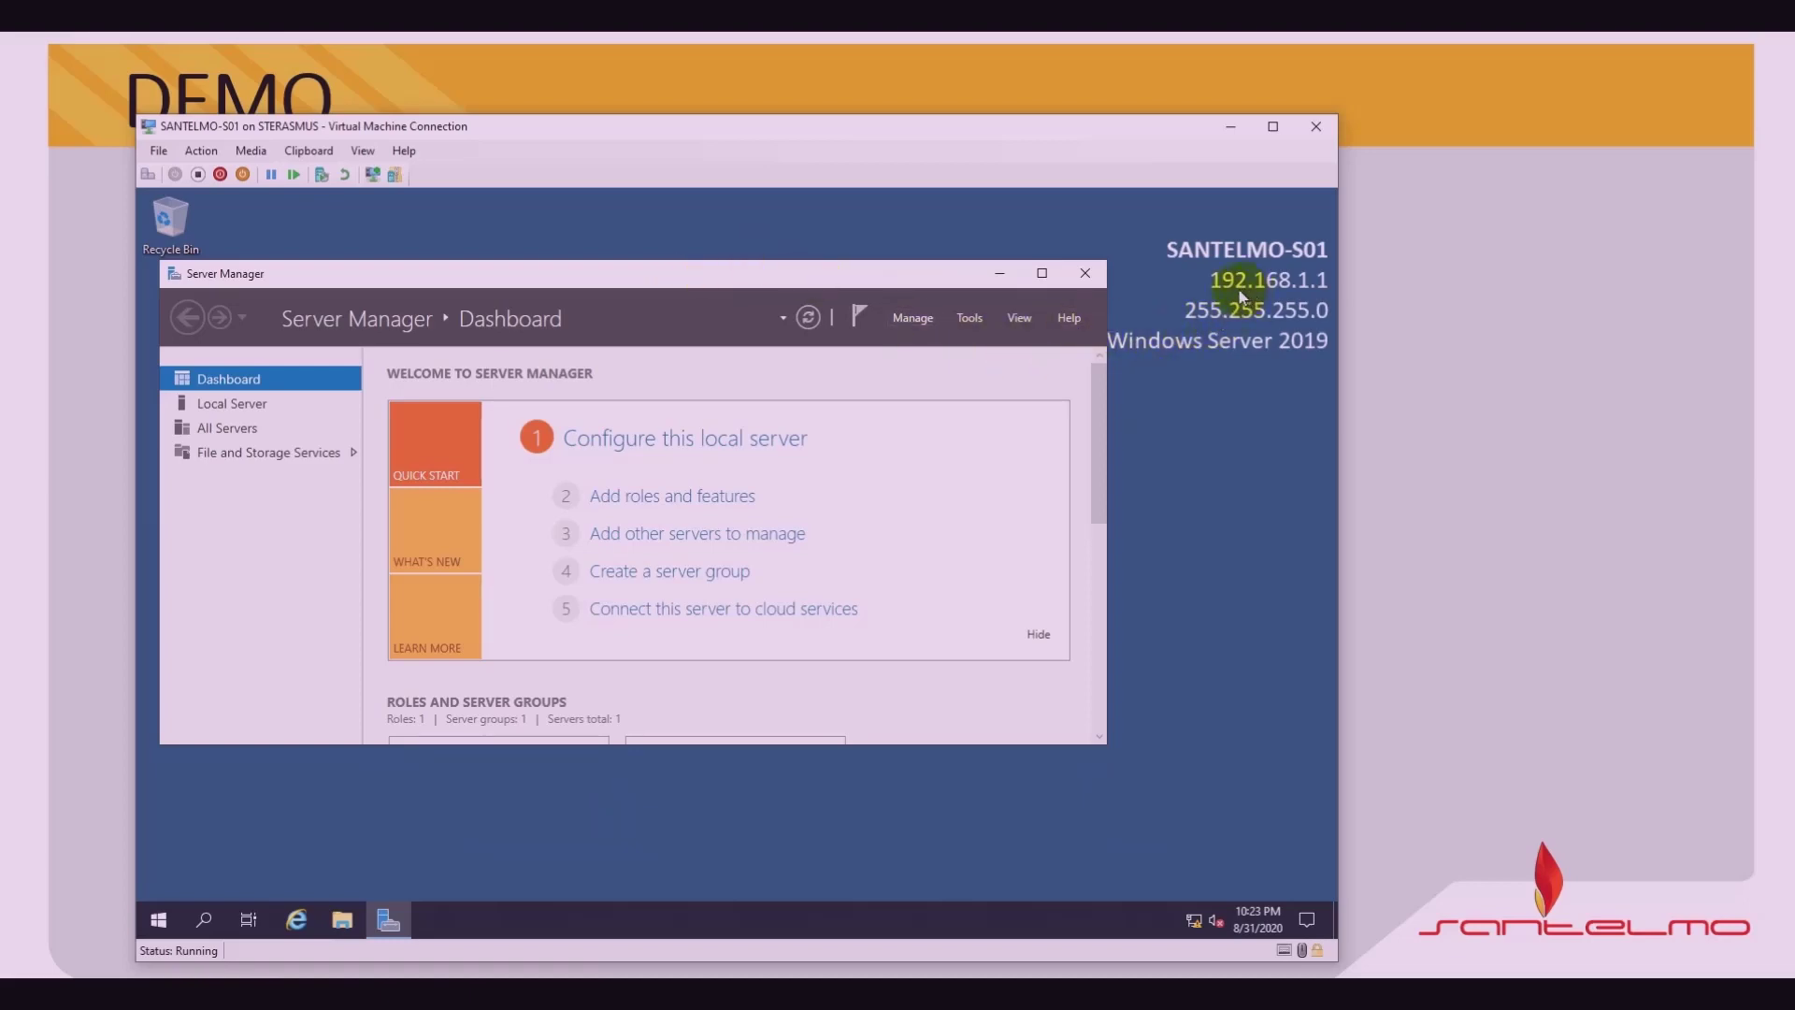
Open the Ethernet adapter's IPv4 properties through Network & Internet settings and adapter options.
left_click(1194, 922)
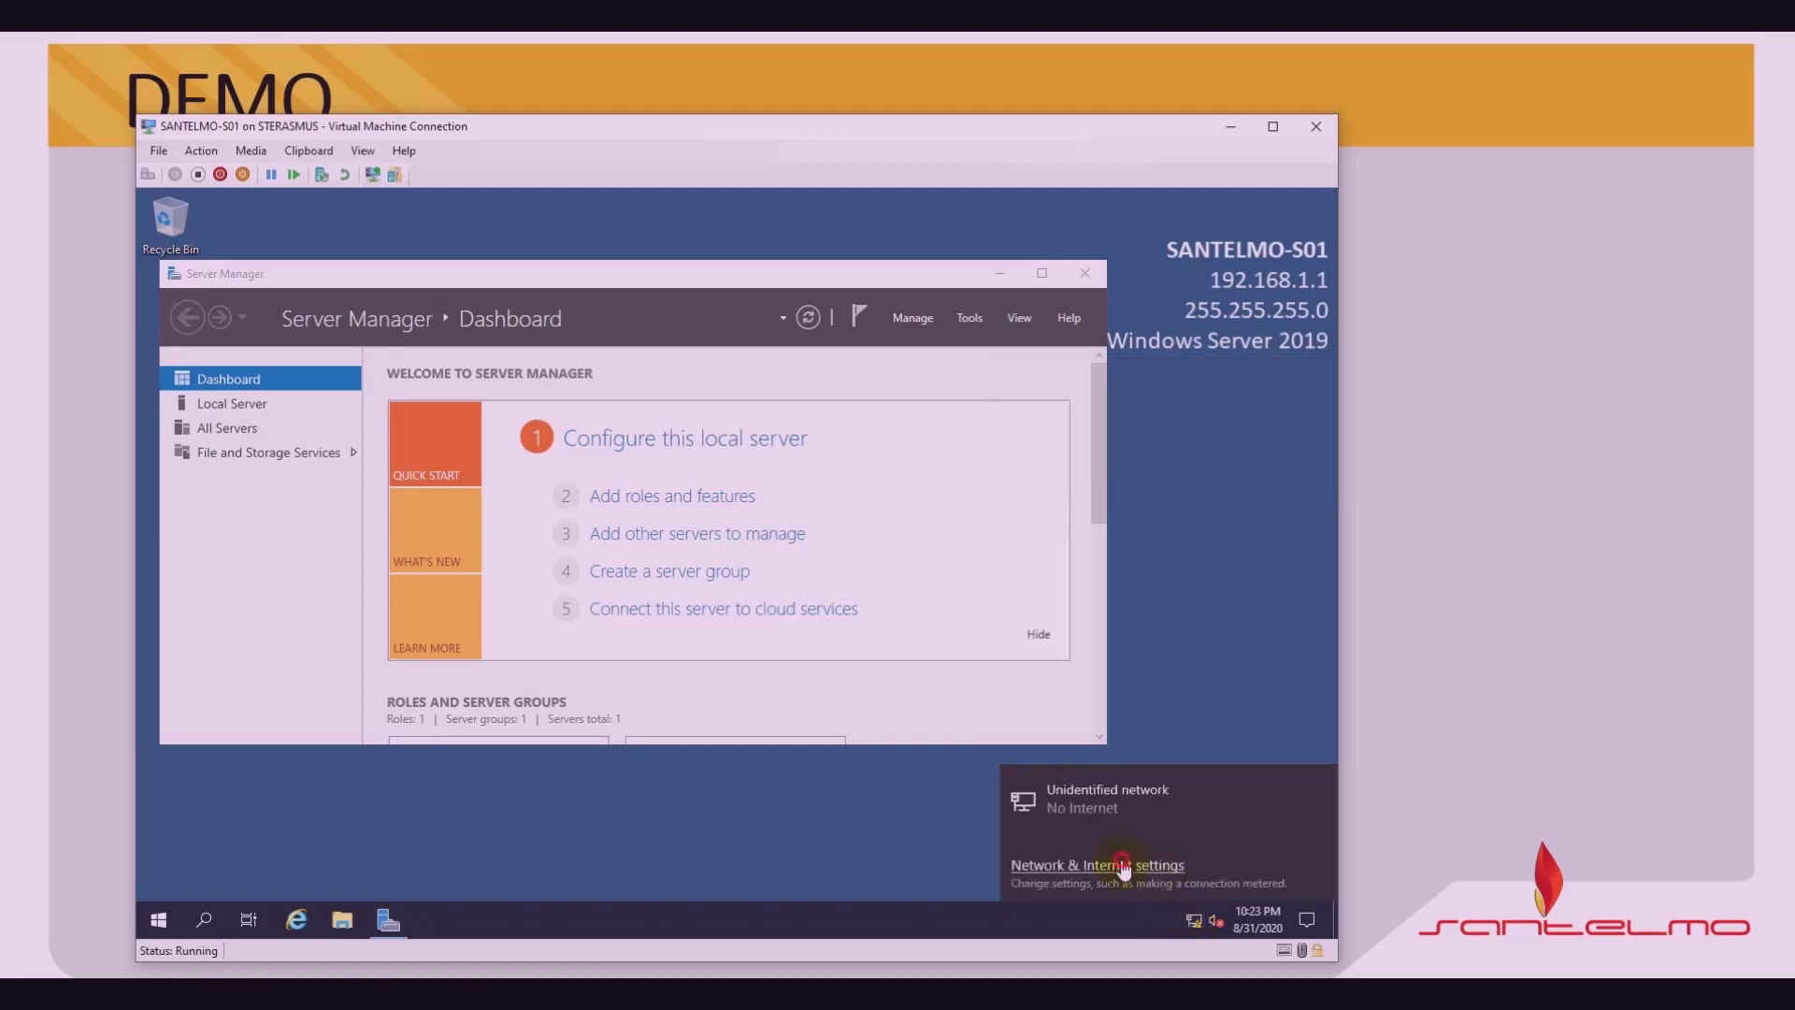
left_click(1119, 860)
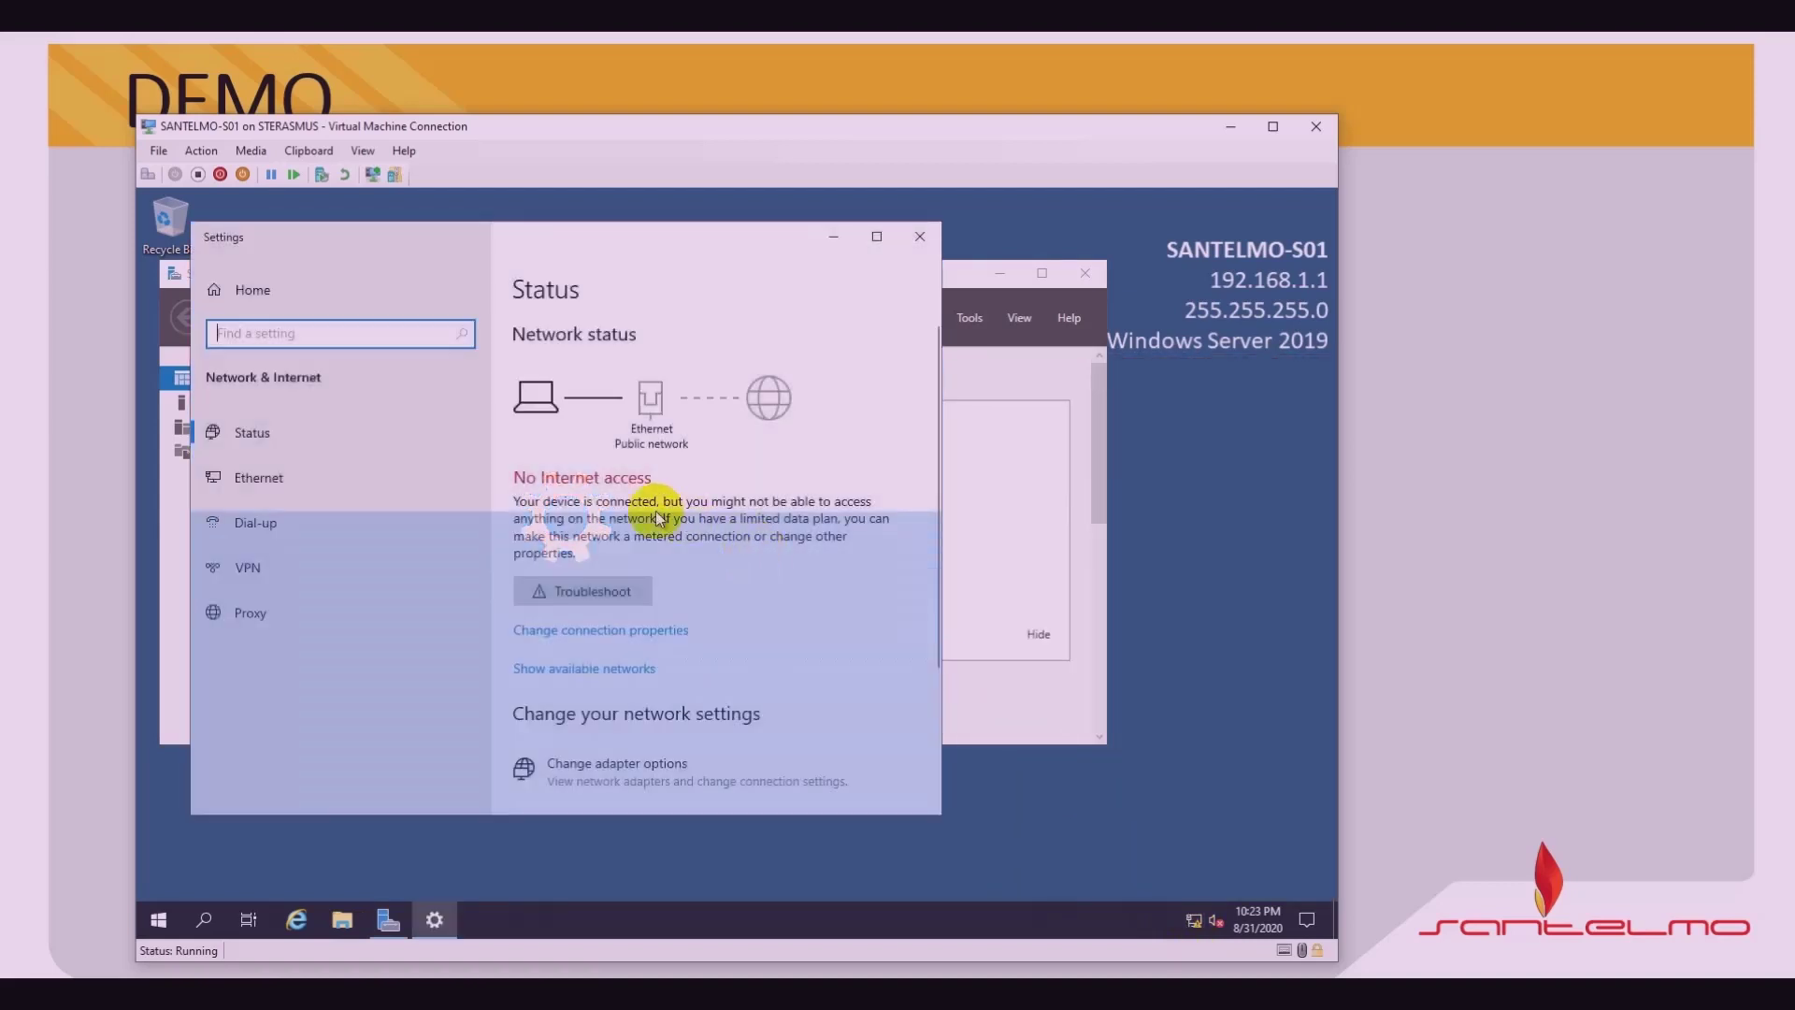
left_click(287, 478)
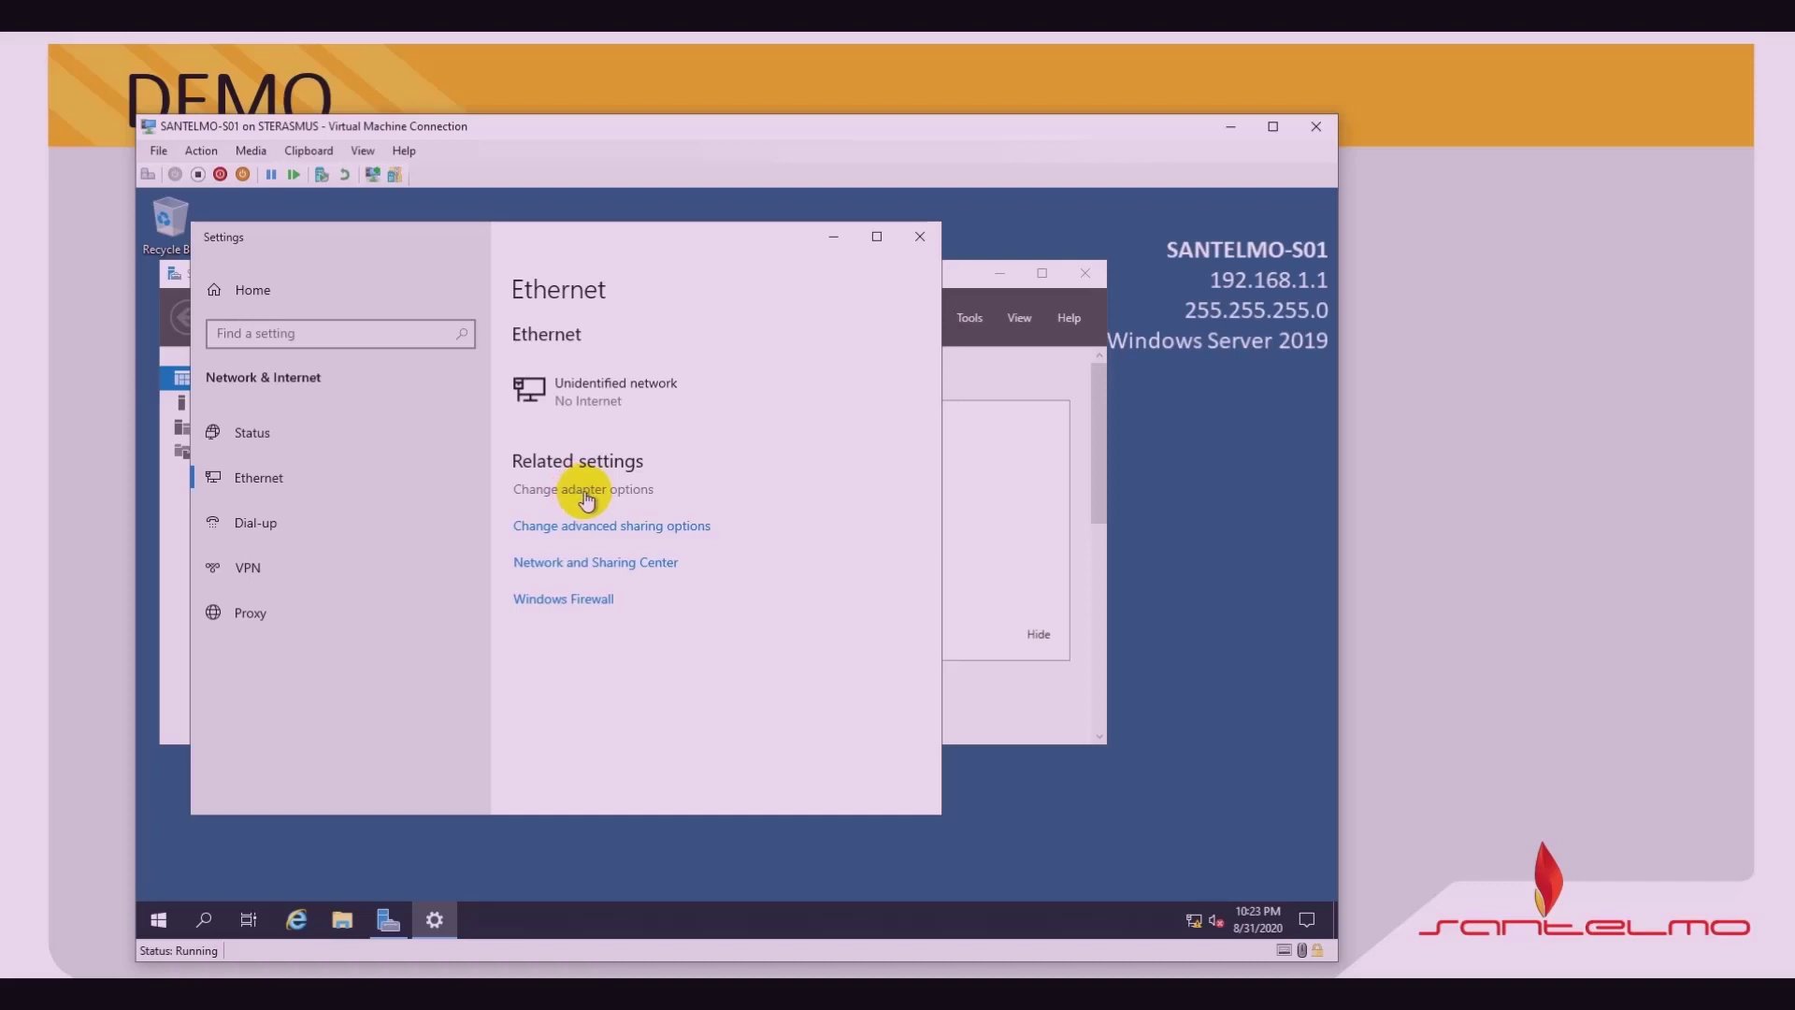
left_click(585, 494)
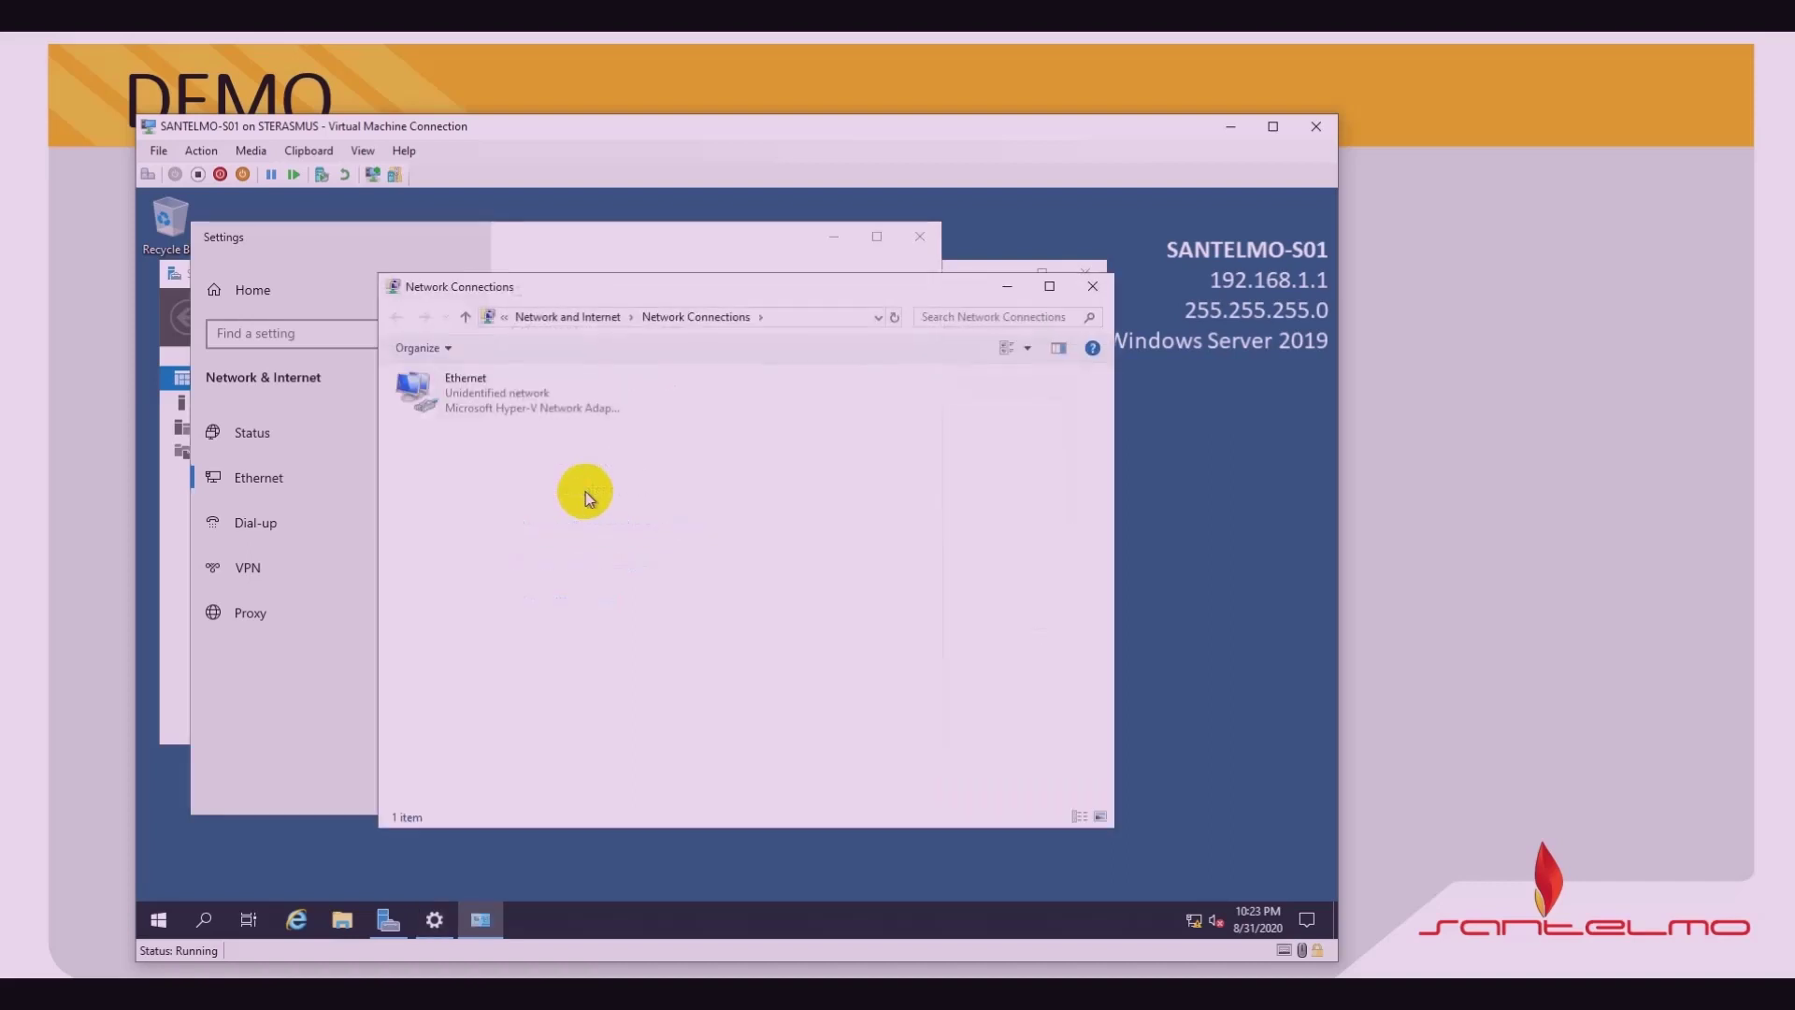
double_click(476, 402)
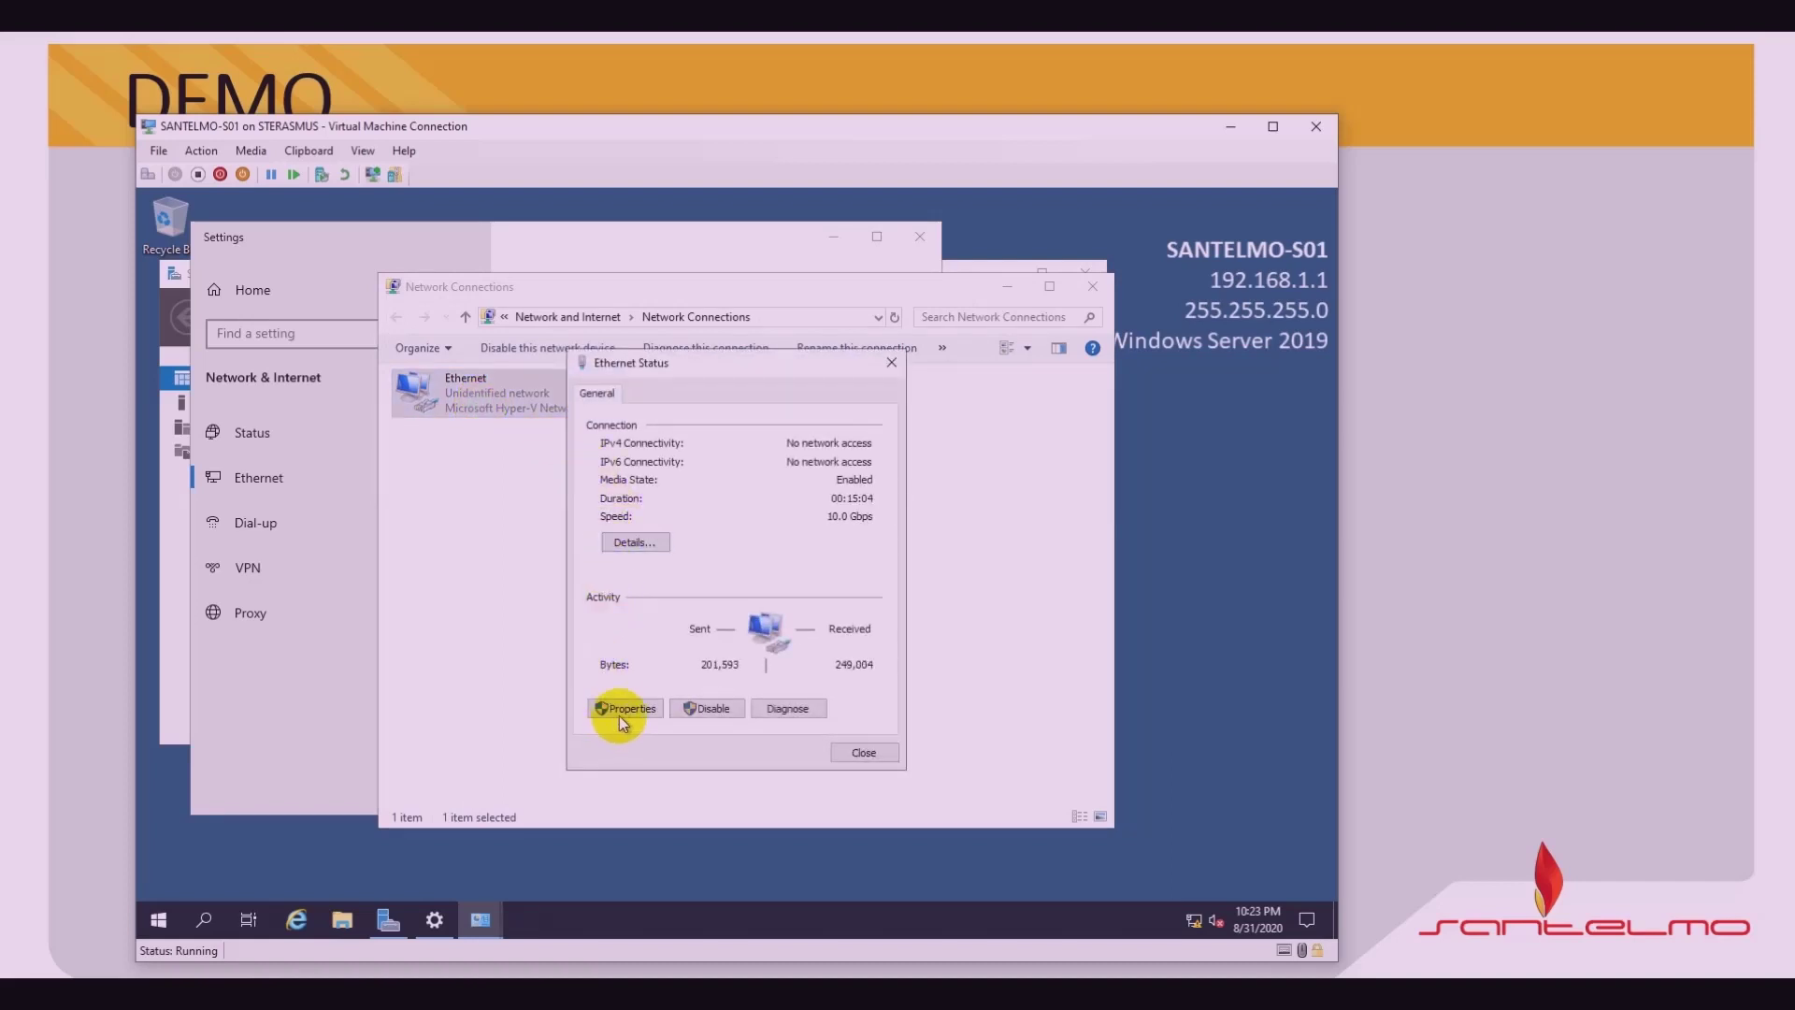
left_click(622, 708)
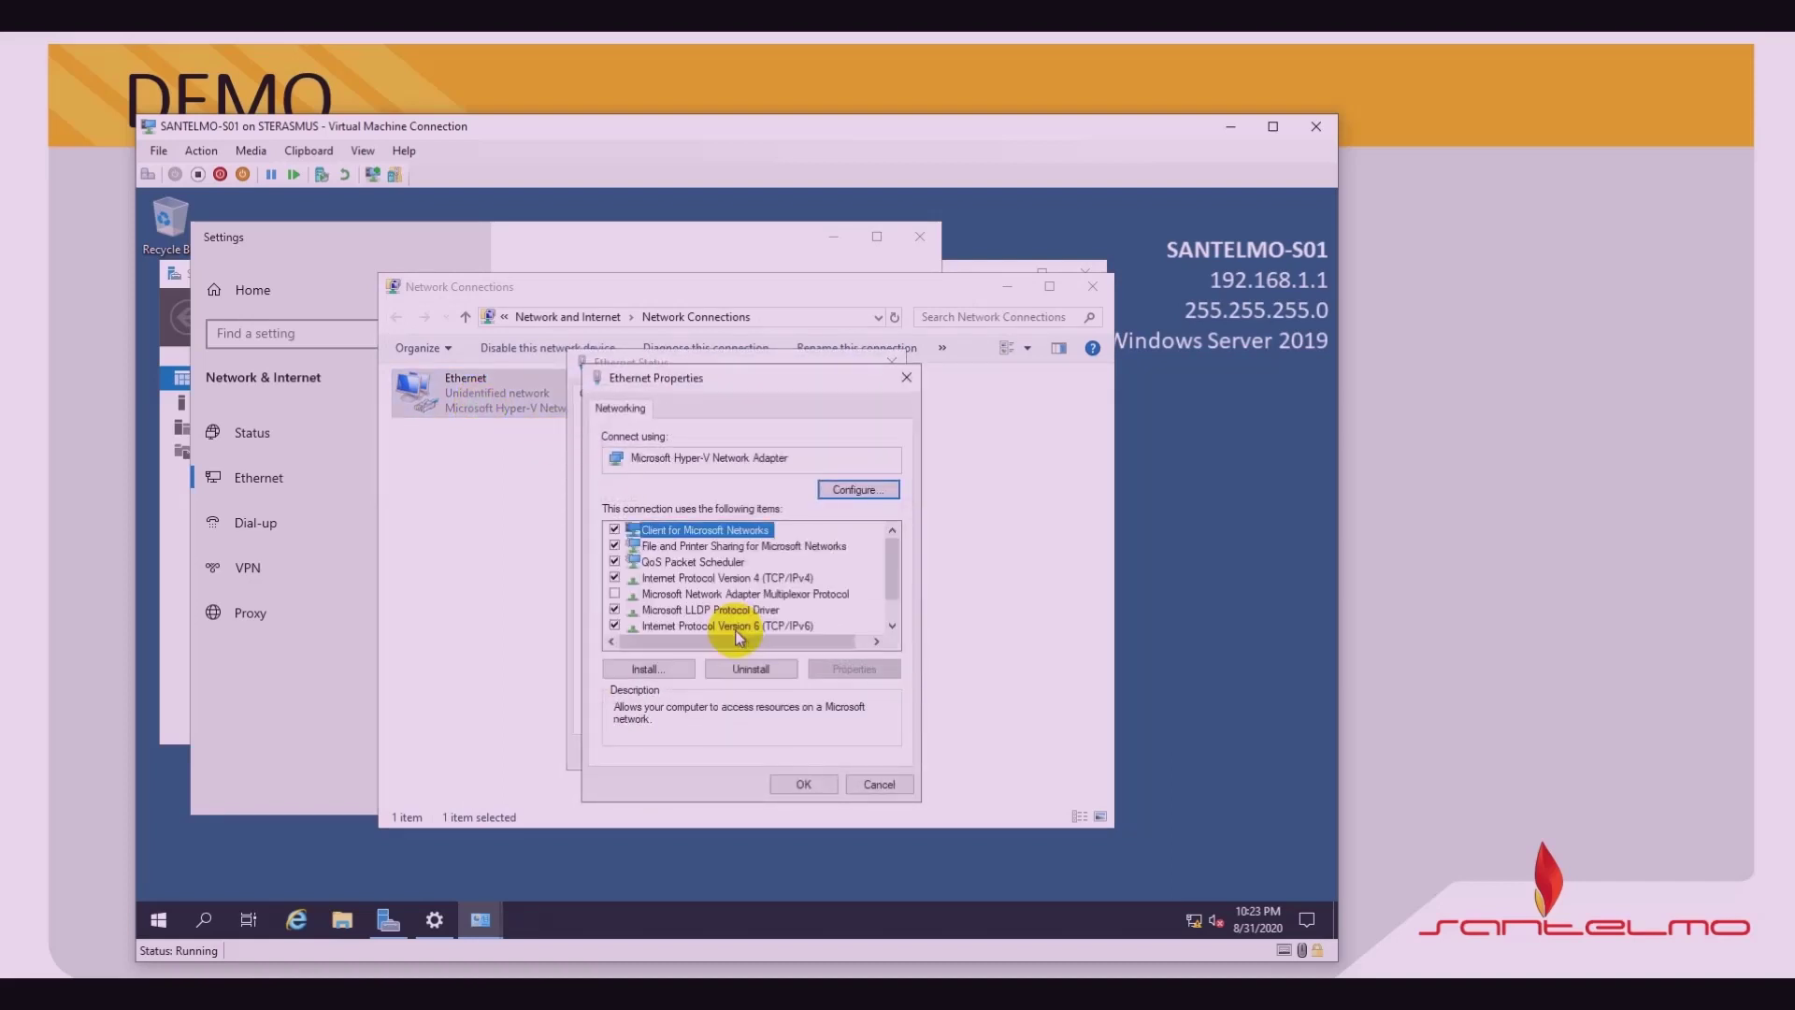
double_click(774, 578)
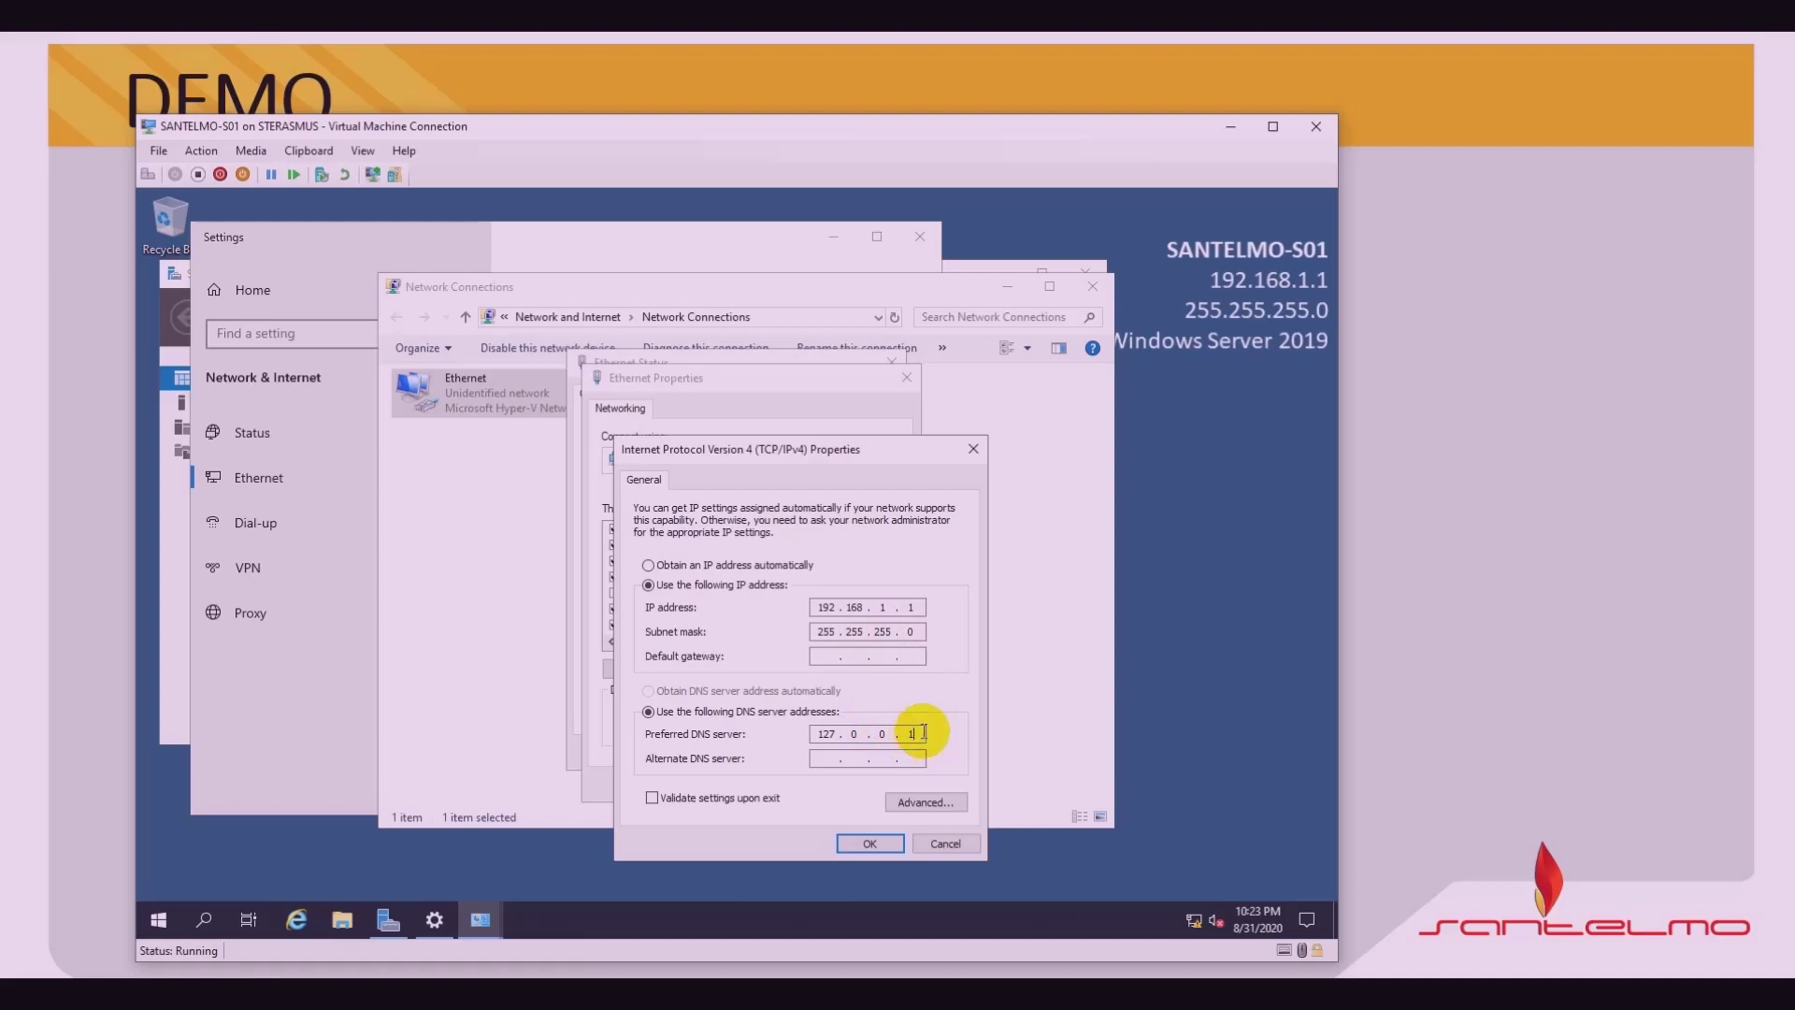
Change the preferred DNS server from 127.0.0.1 to 192.168.1.1 and apply it.
key("BackSpace")
key("BackSpace")
key("BackSpace")
key("BackSpace")
key("BackSpace")
key("BackSpace")
key("BackSpace")
key("BackSpace")
type("1")
type("192 . 168 . 1 . 1")
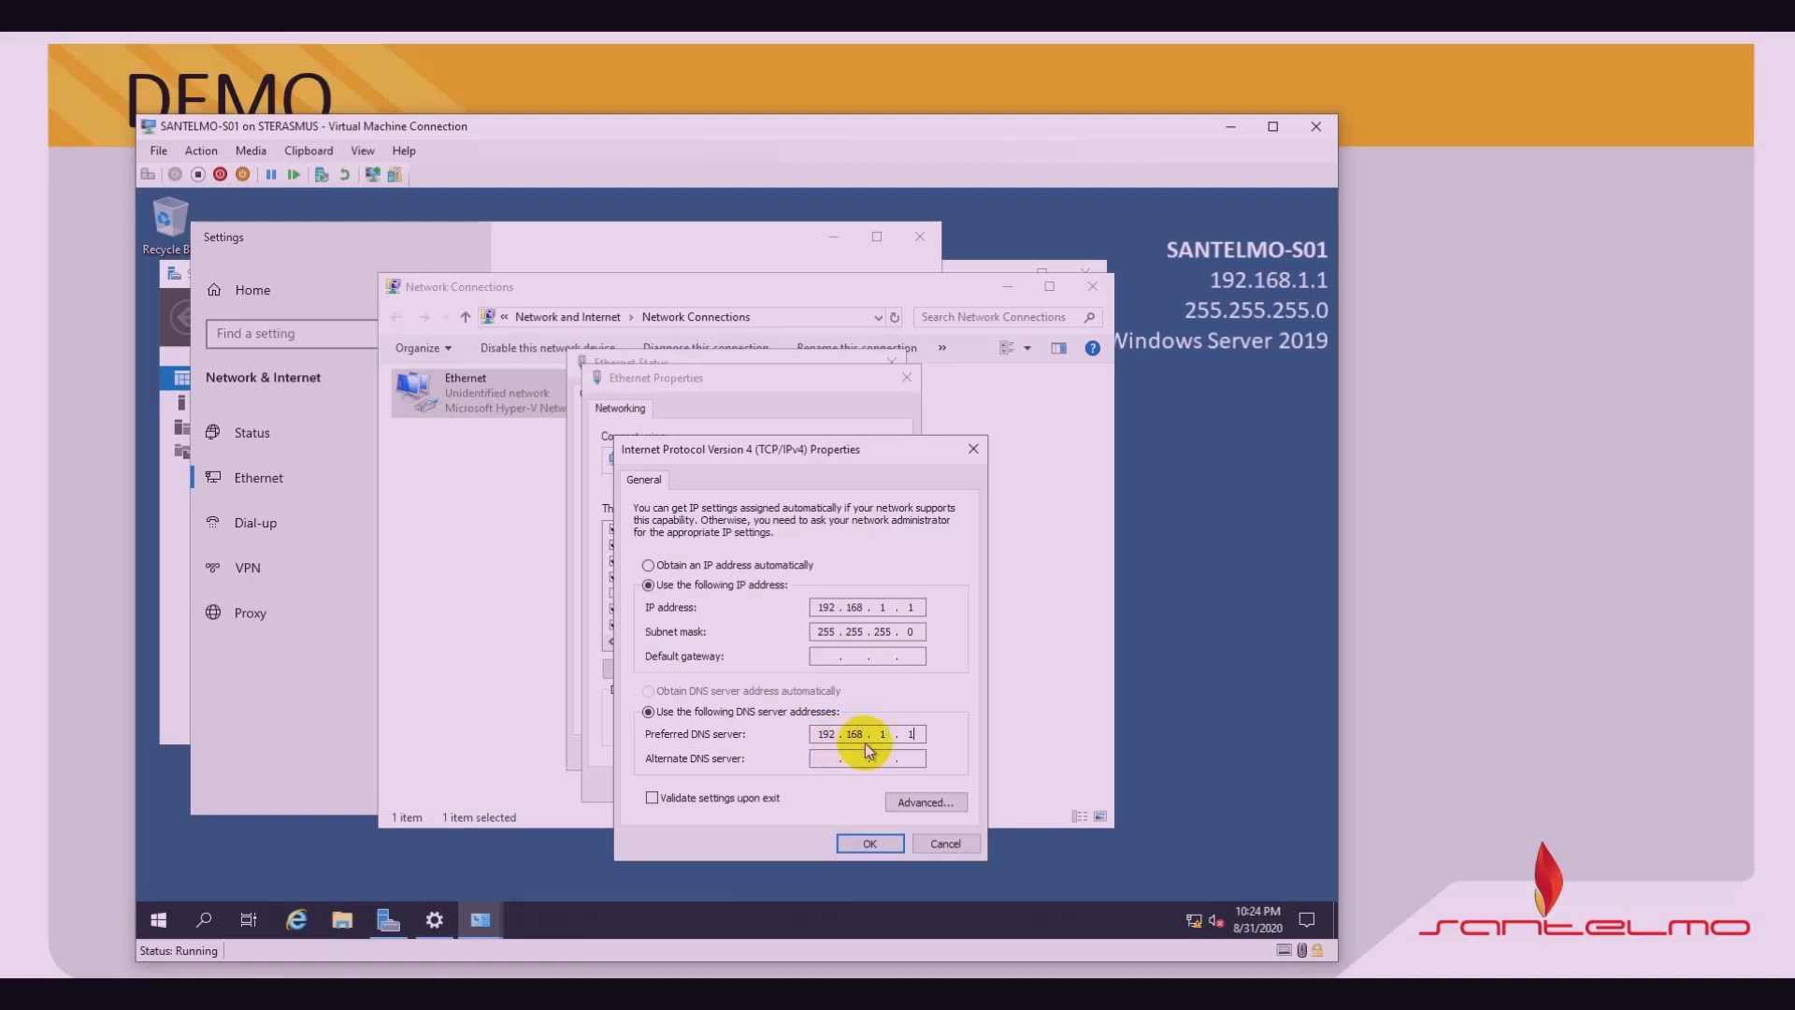
left_click(869, 843)
Close the adapter property windows and launch Windows PowerShell by searching 'power' in Start.
left_click(818, 787)
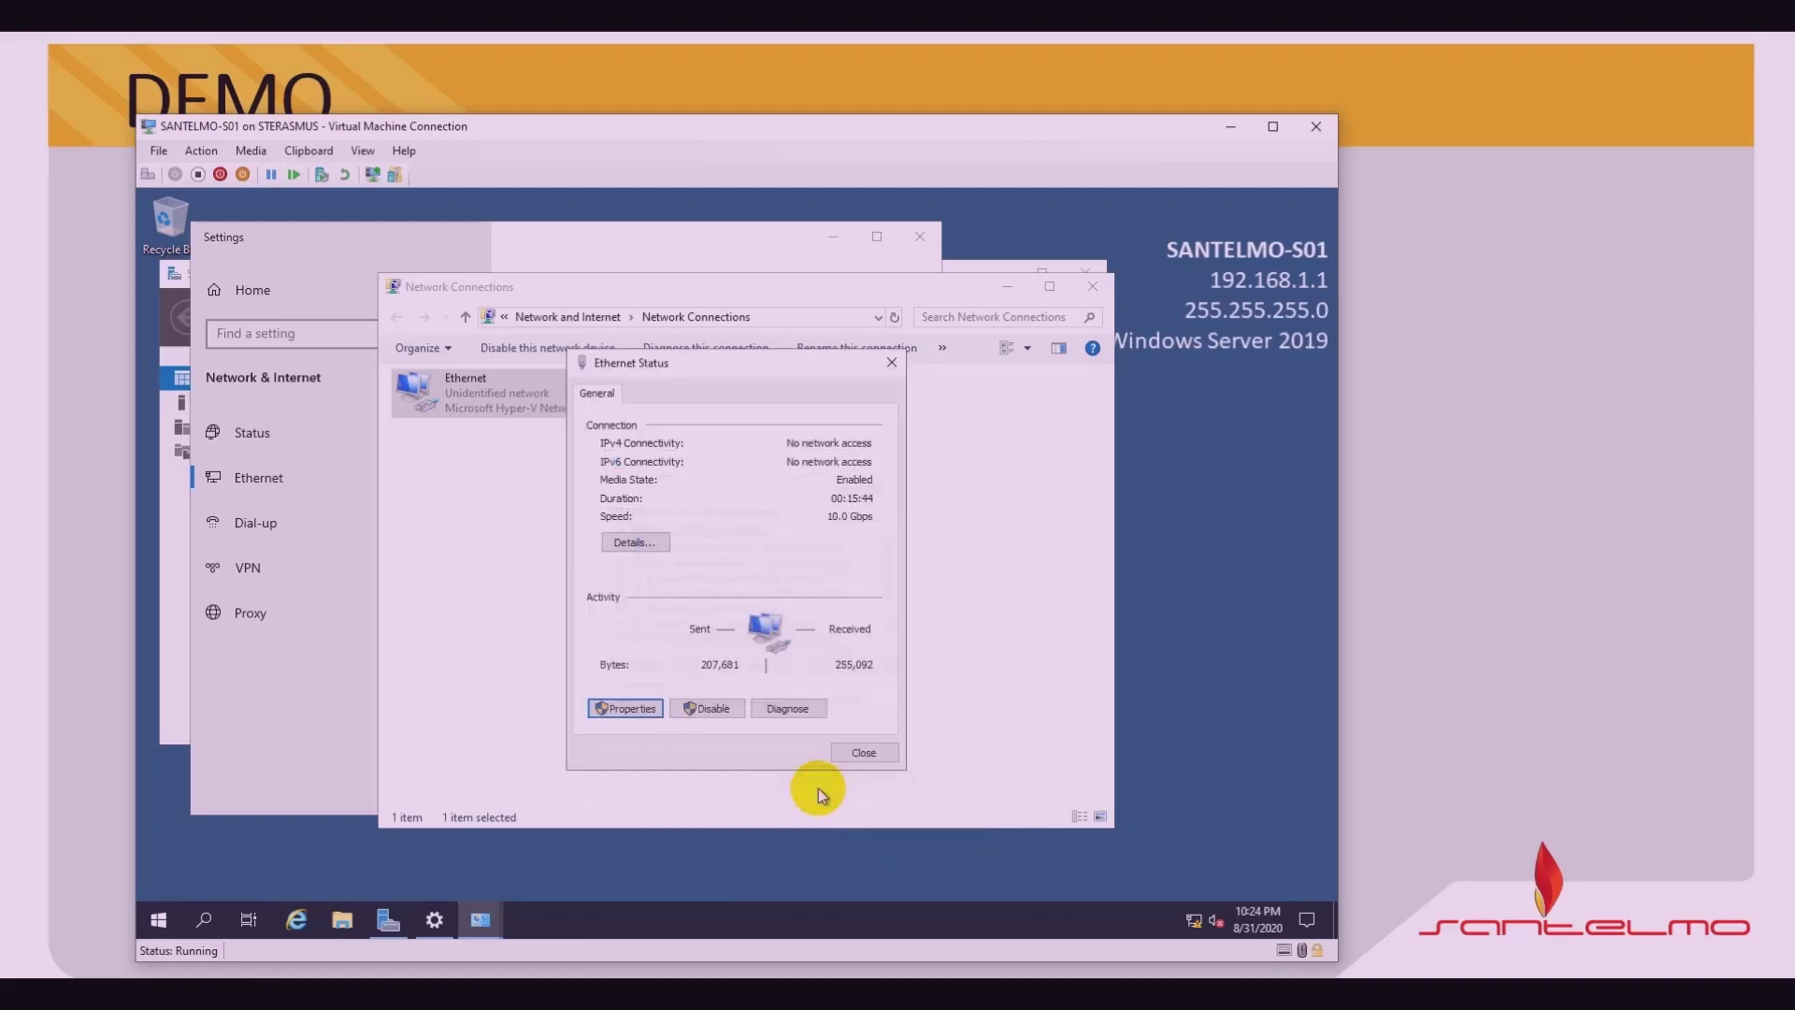
left_click(849, 755)
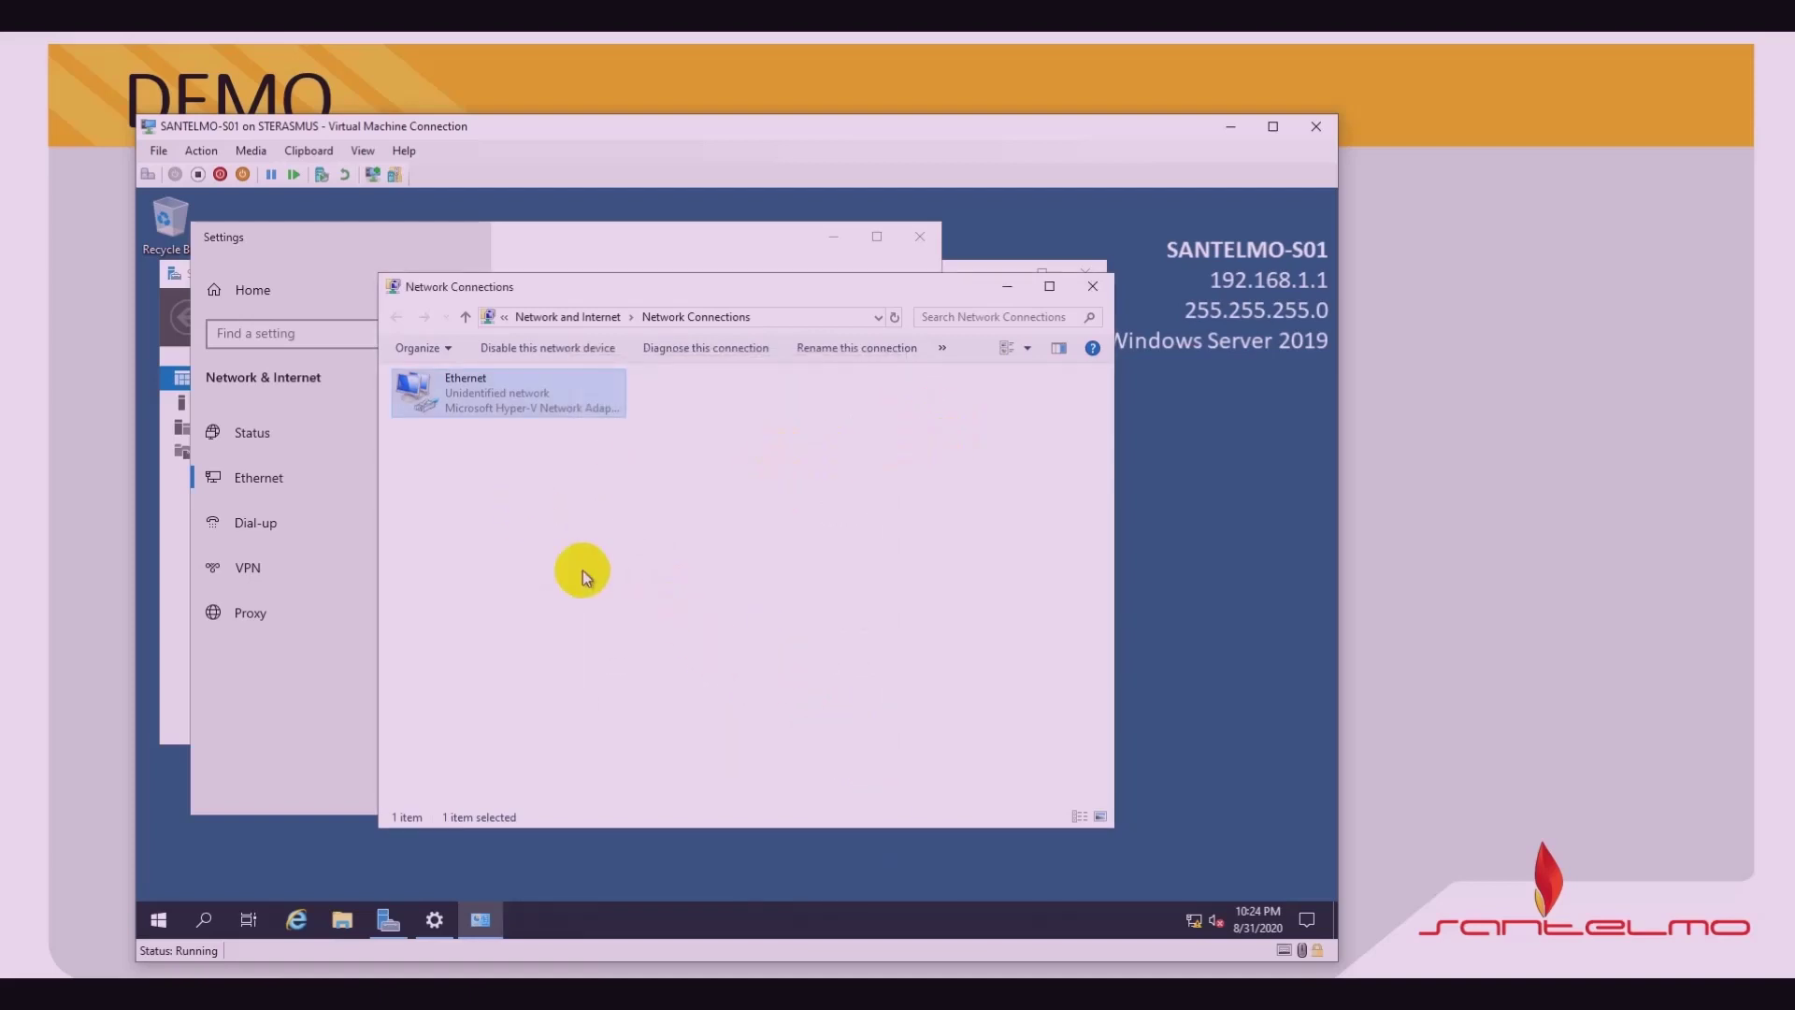
left_click(156, 922)
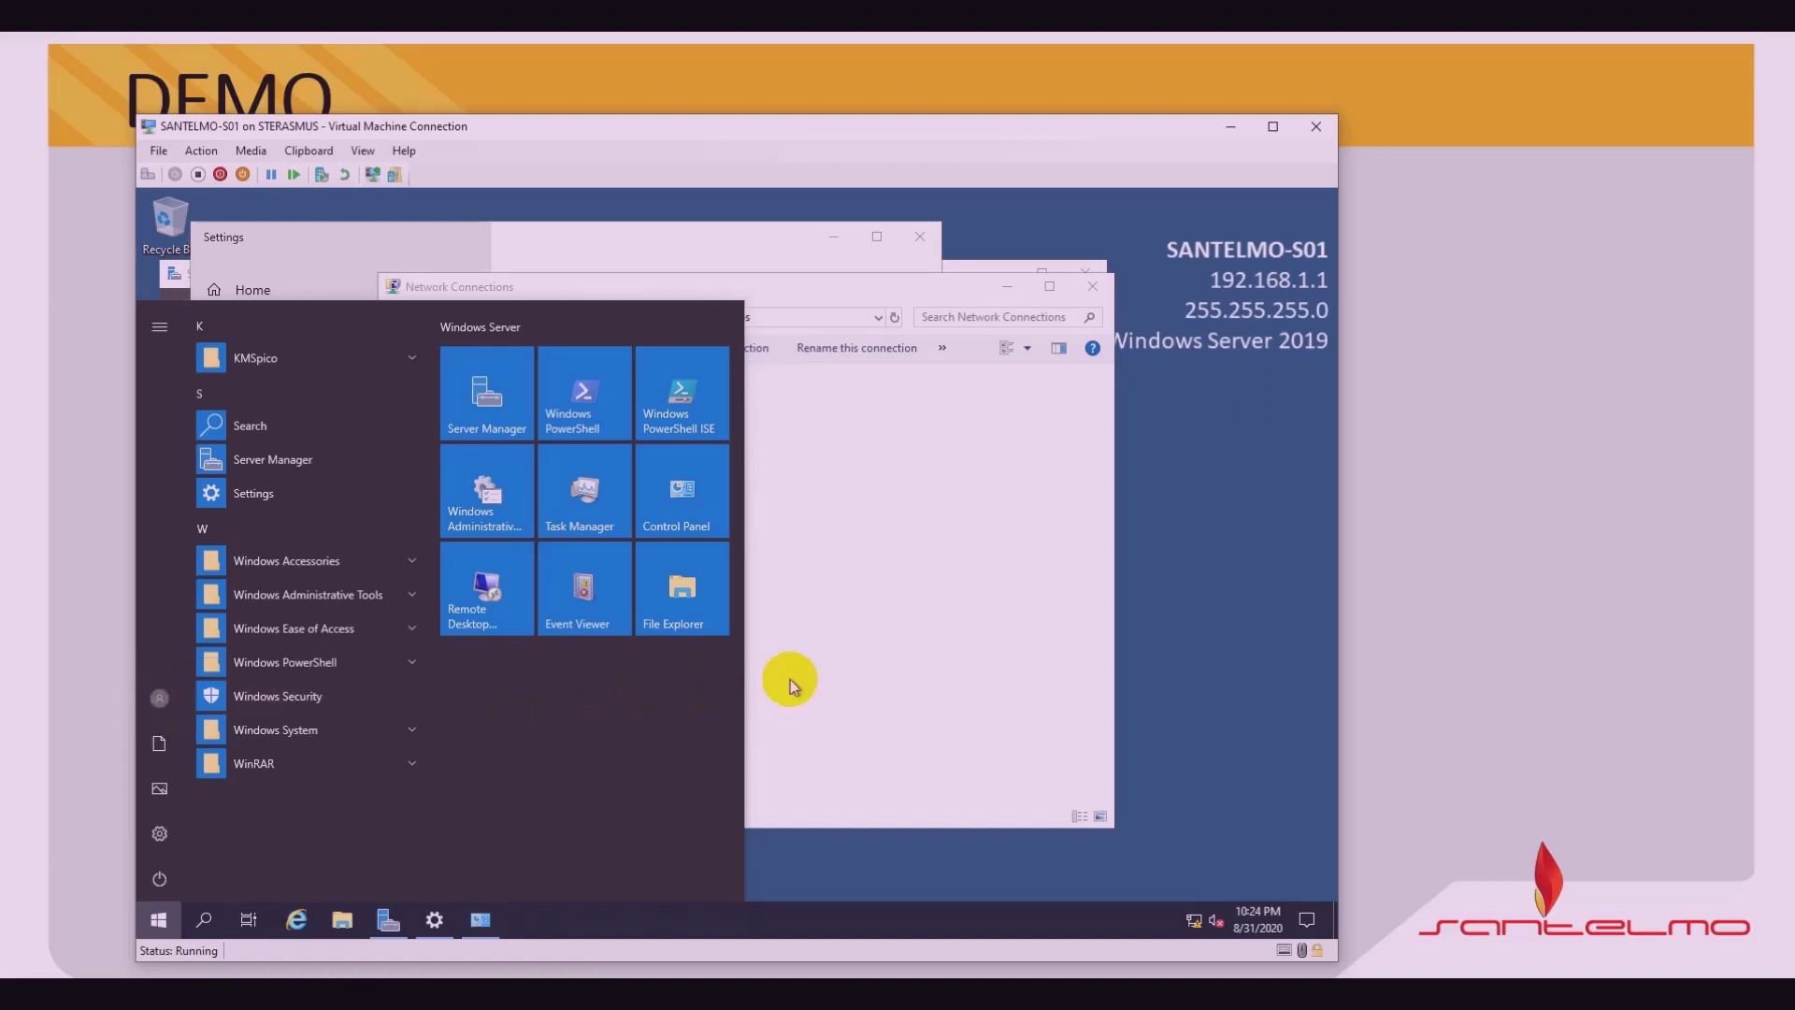
left_click(148, 904)
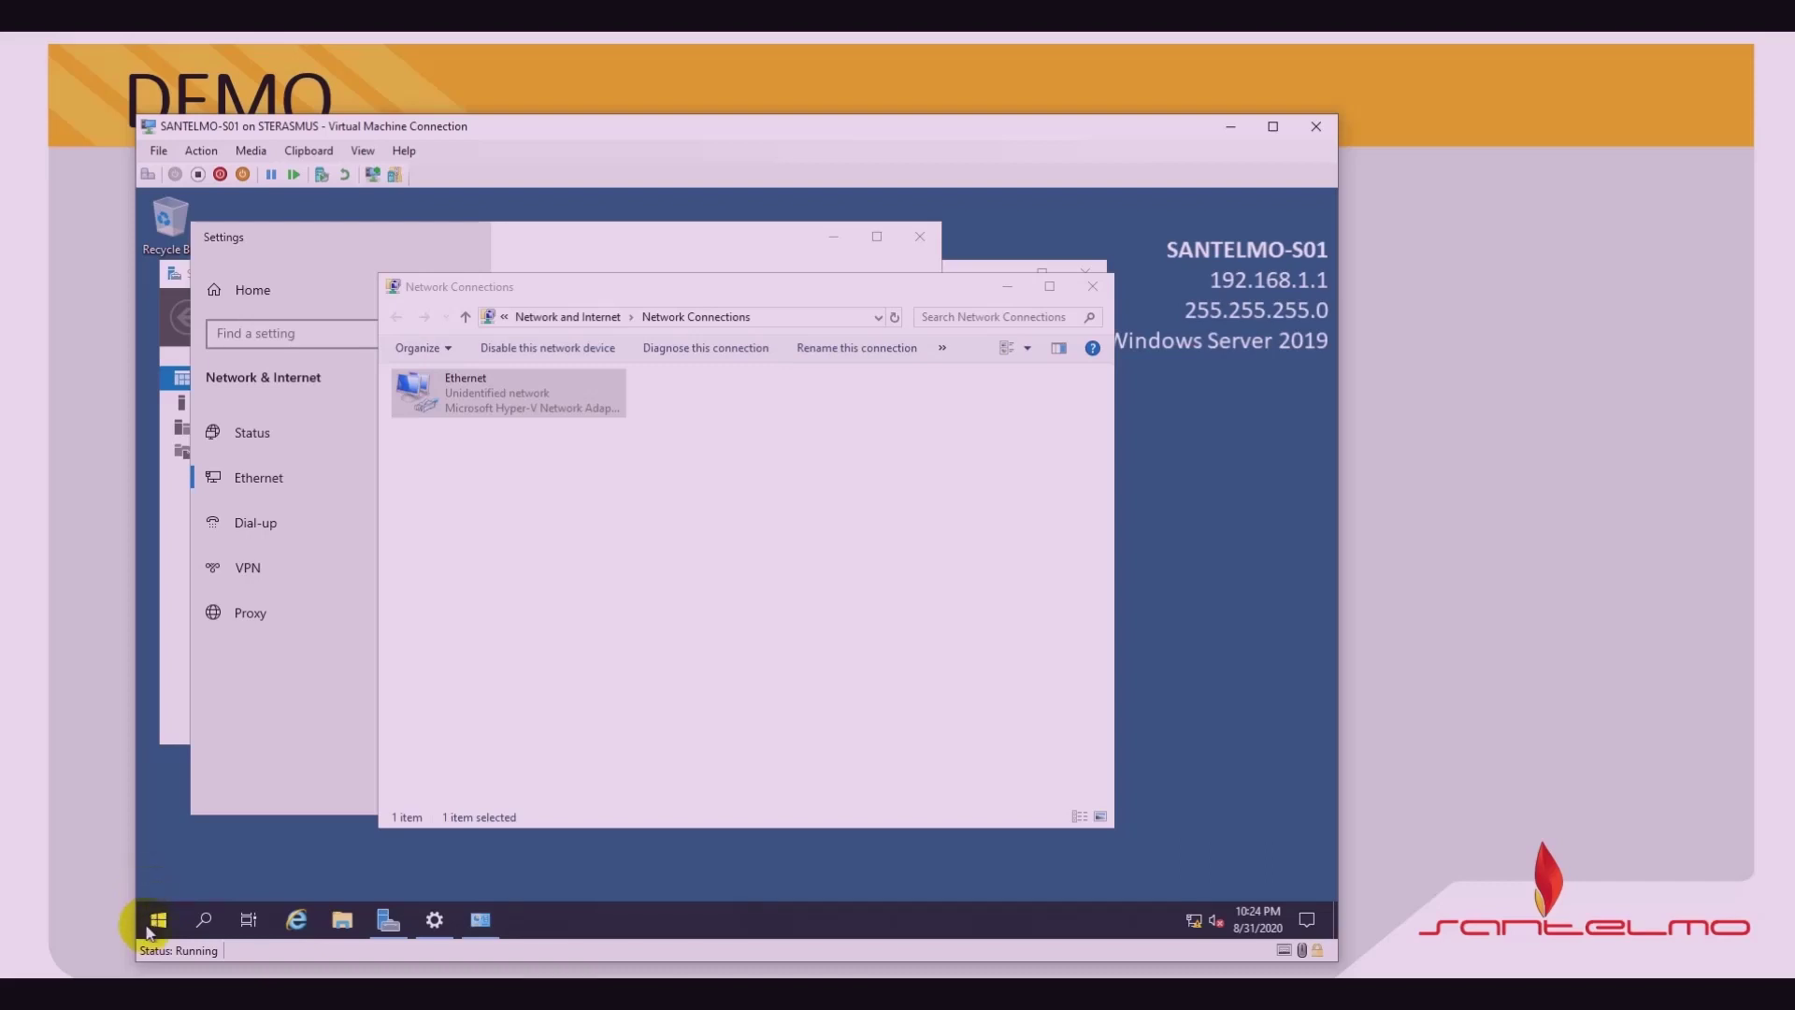
left_click(152, 923)
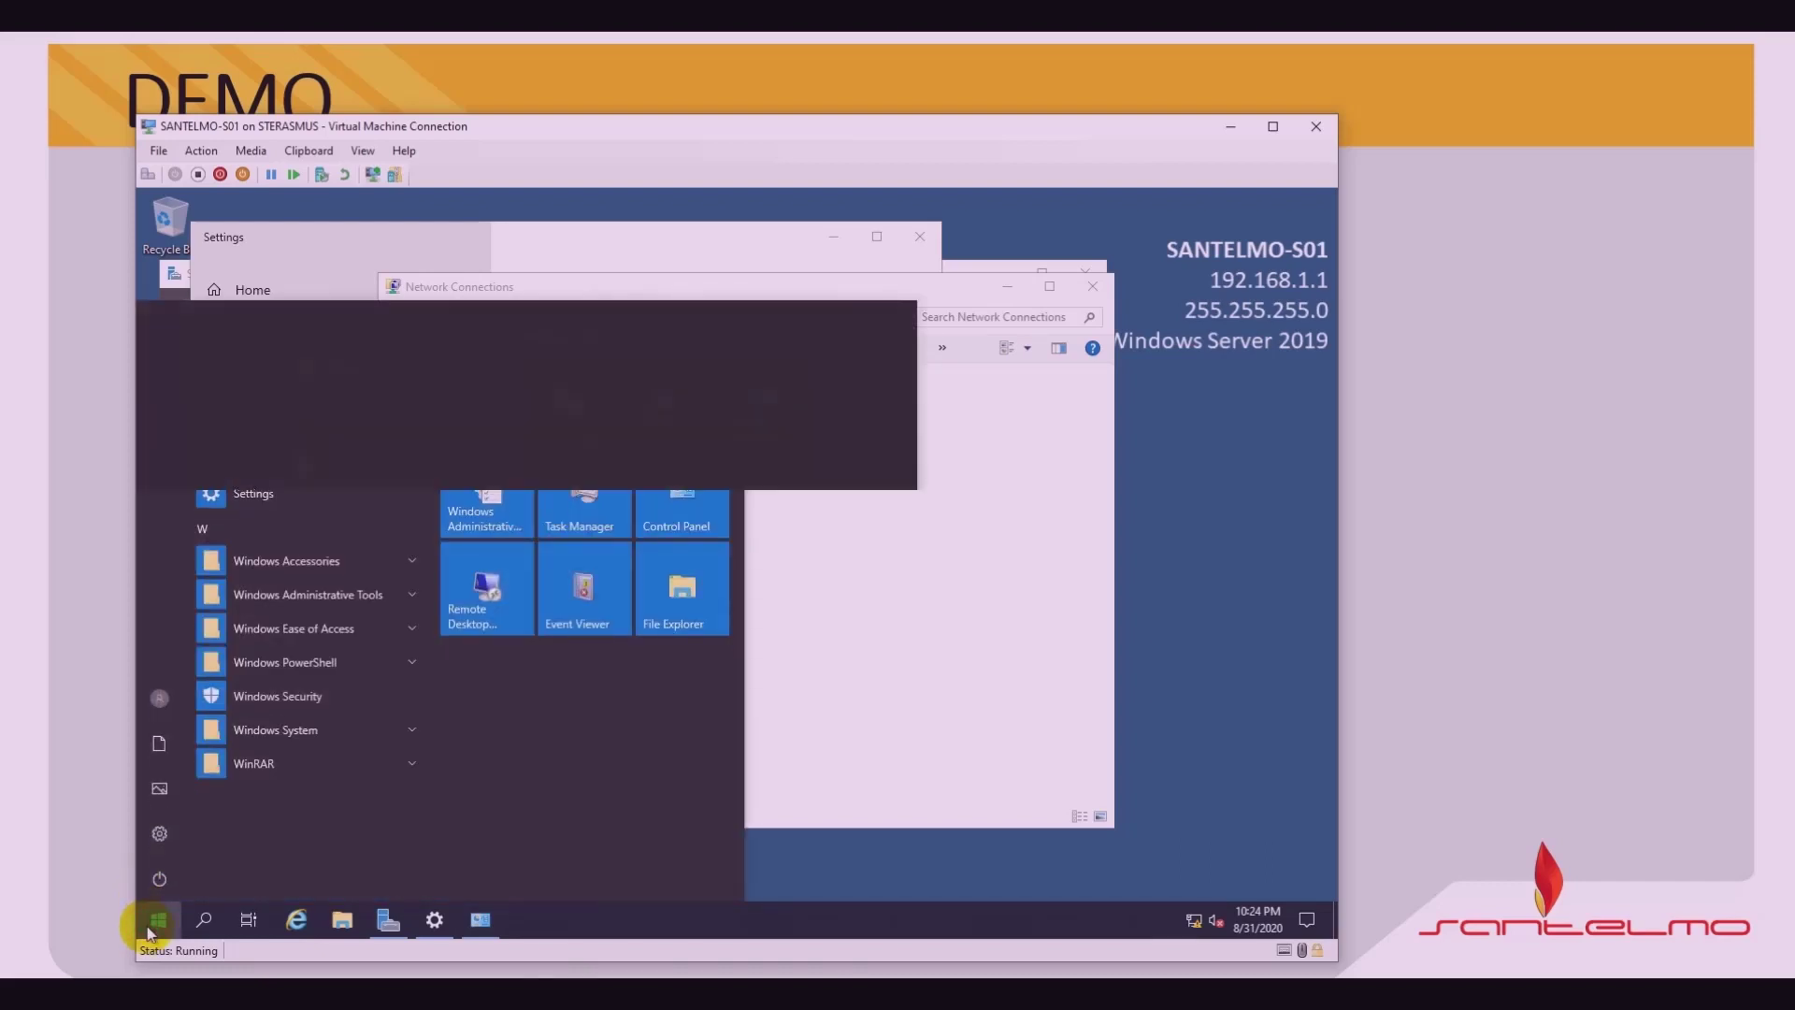
type("poer")
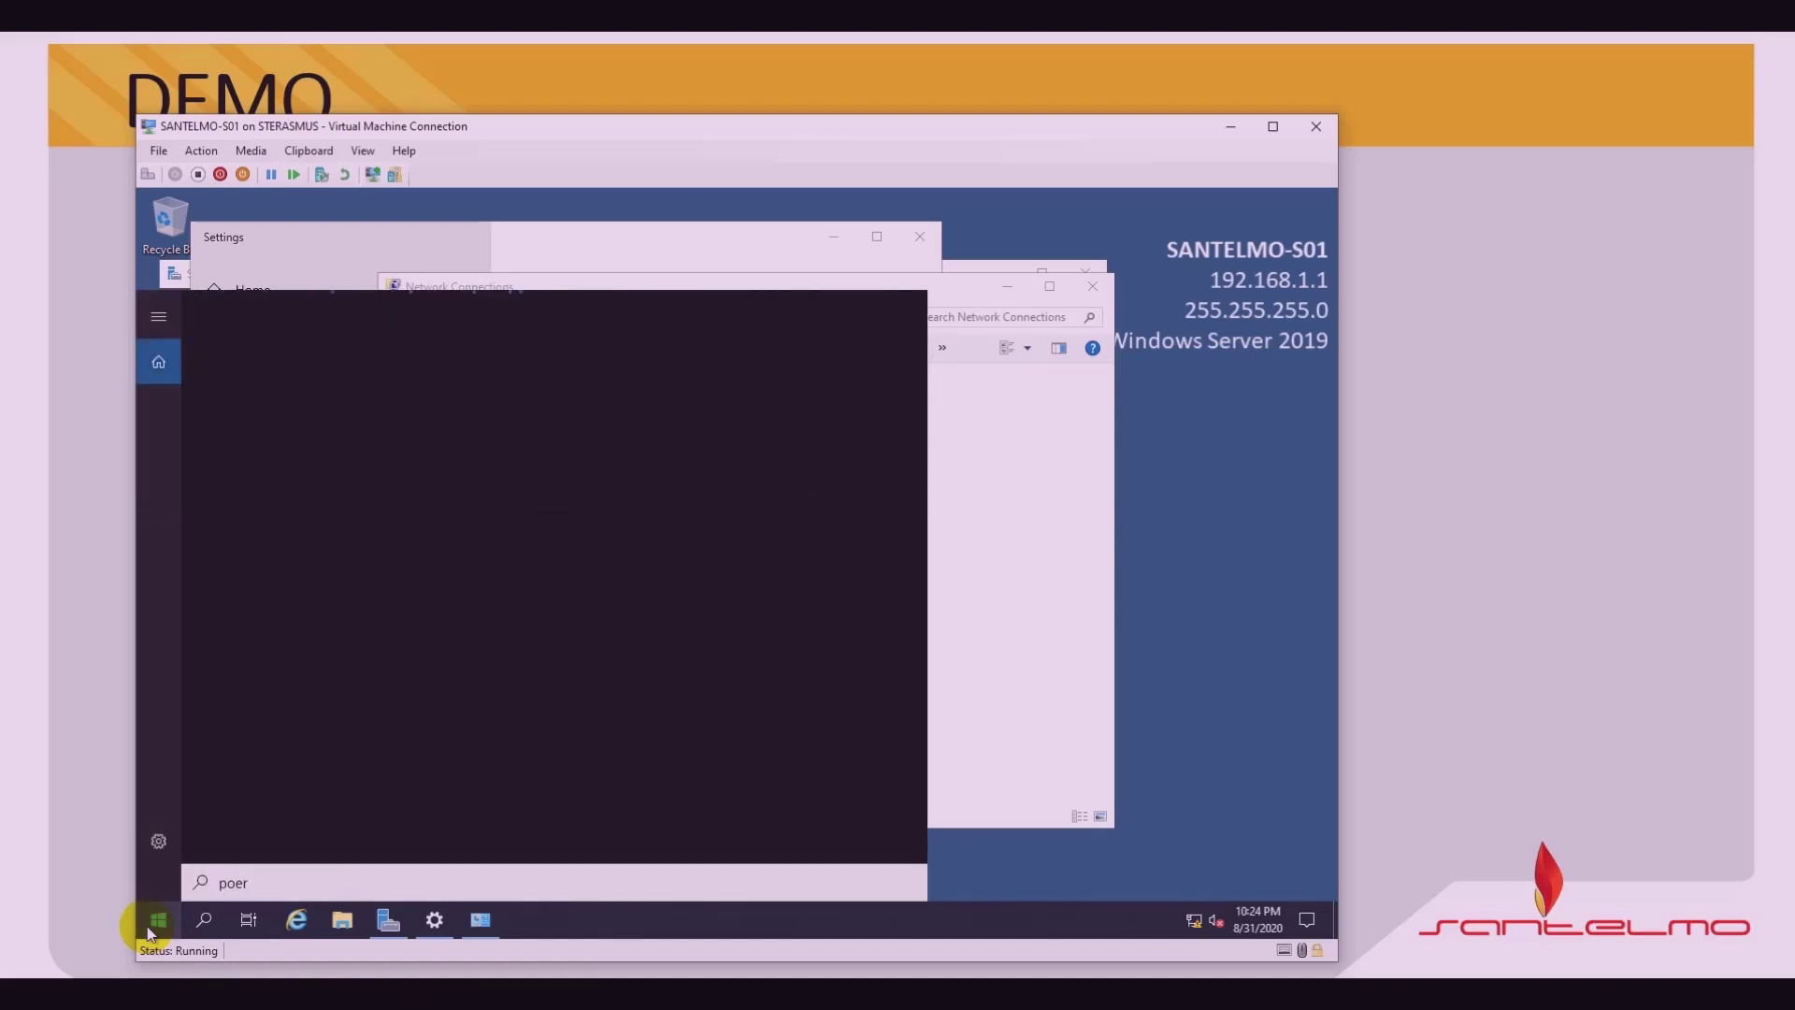
key("BackSpace")
type("wer")
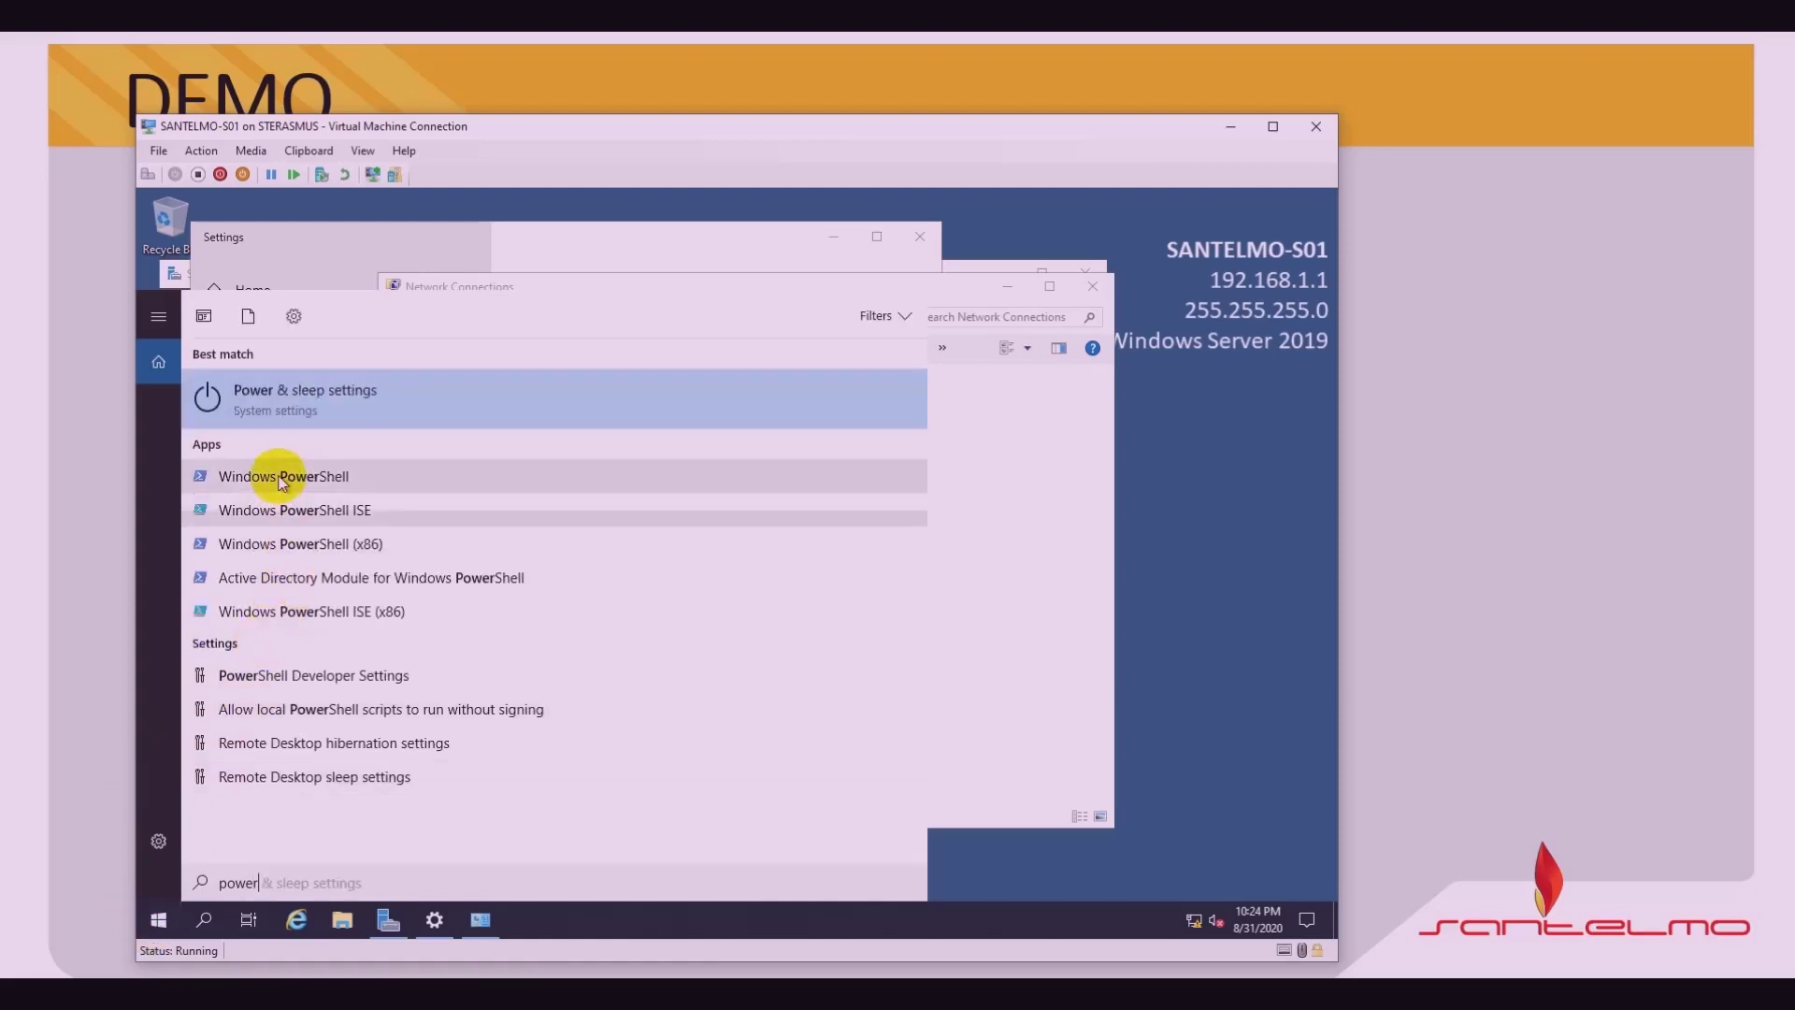
left_click(283, 478)
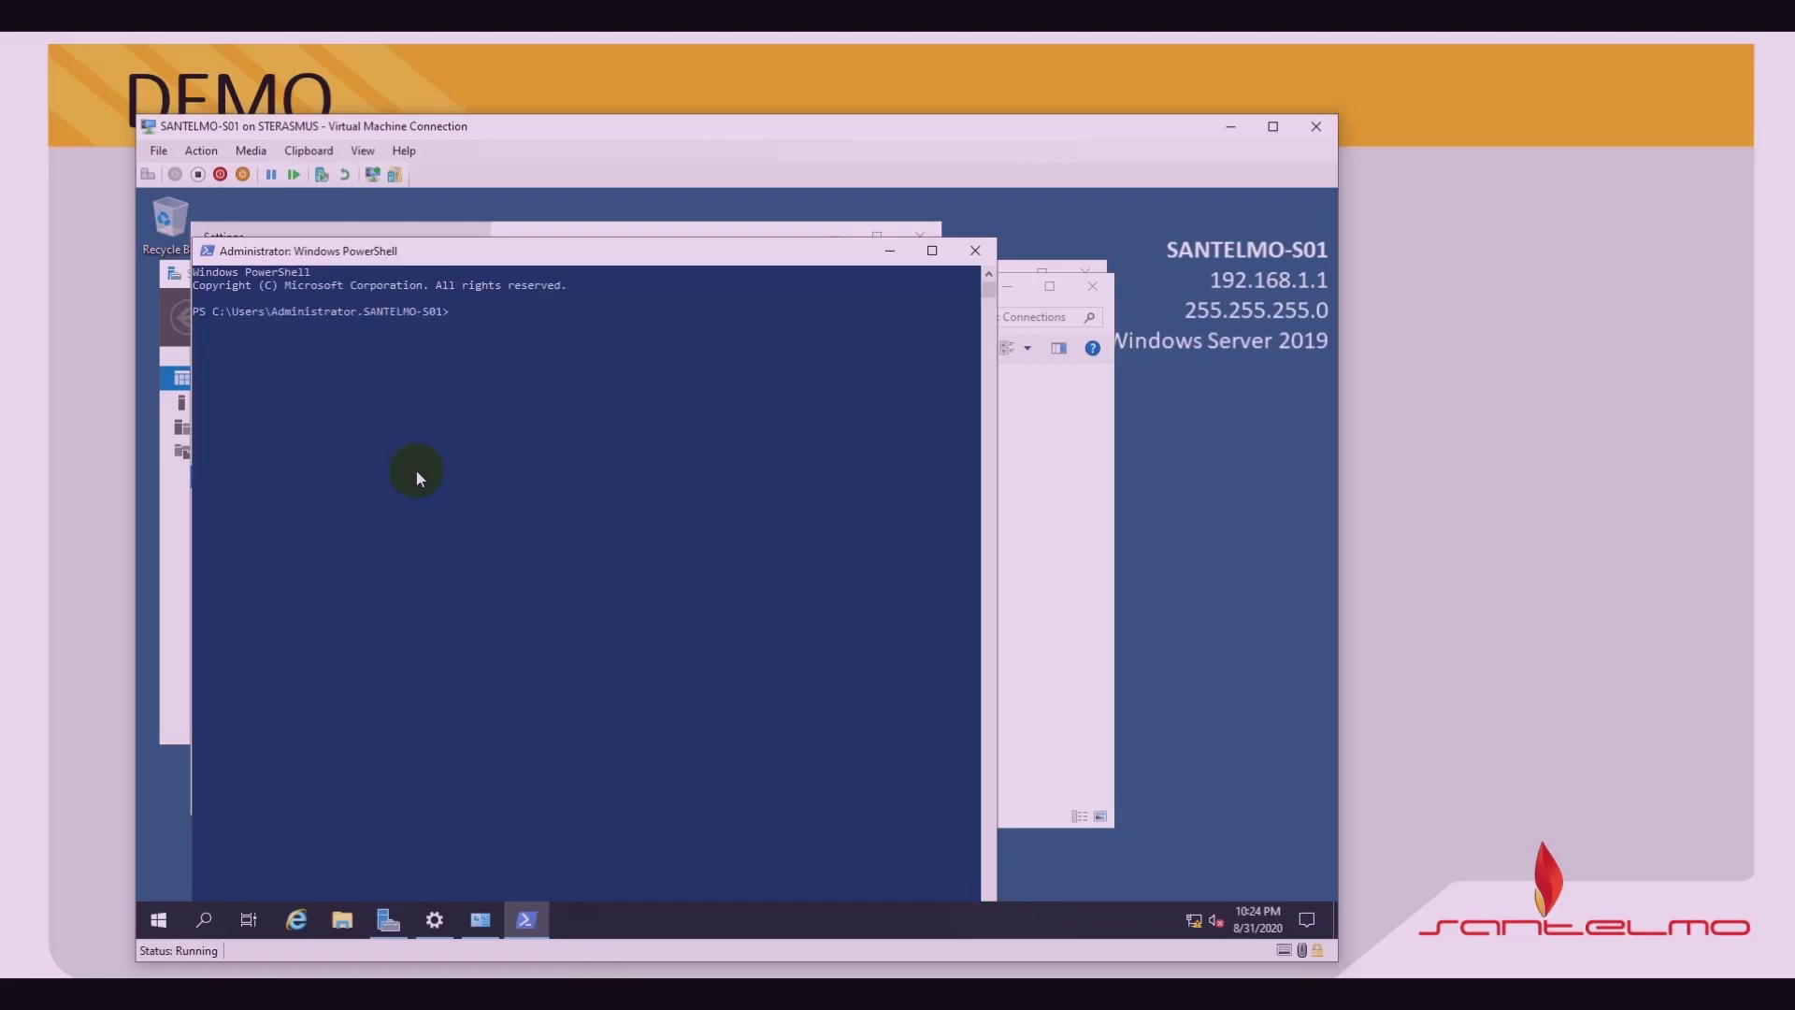
Run whoami to confirm the local administrator account, then close PowerShell.
type("whoamiwhoami")
key("BackSpace")
key("BackSpace")
key("BackSpace")
key("BackSpace")
key("BackSpace")
key("BackSpace")
key("Return")
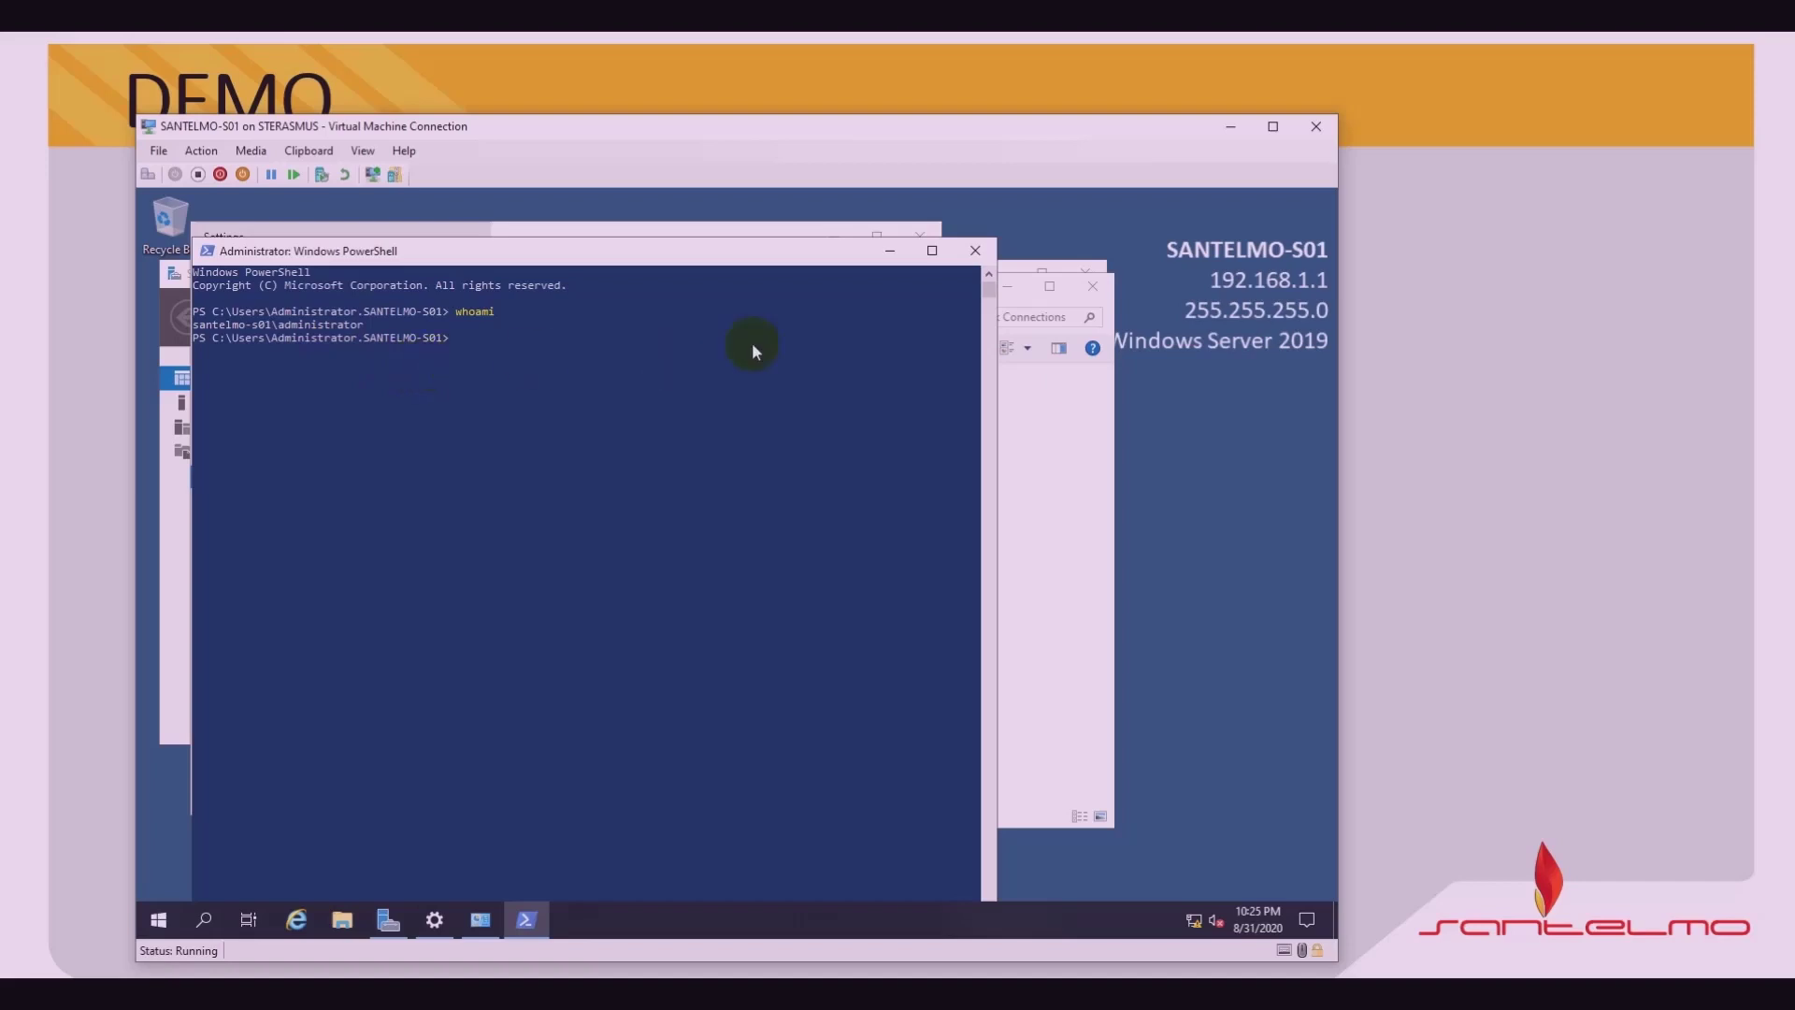
left_click(975, 251)
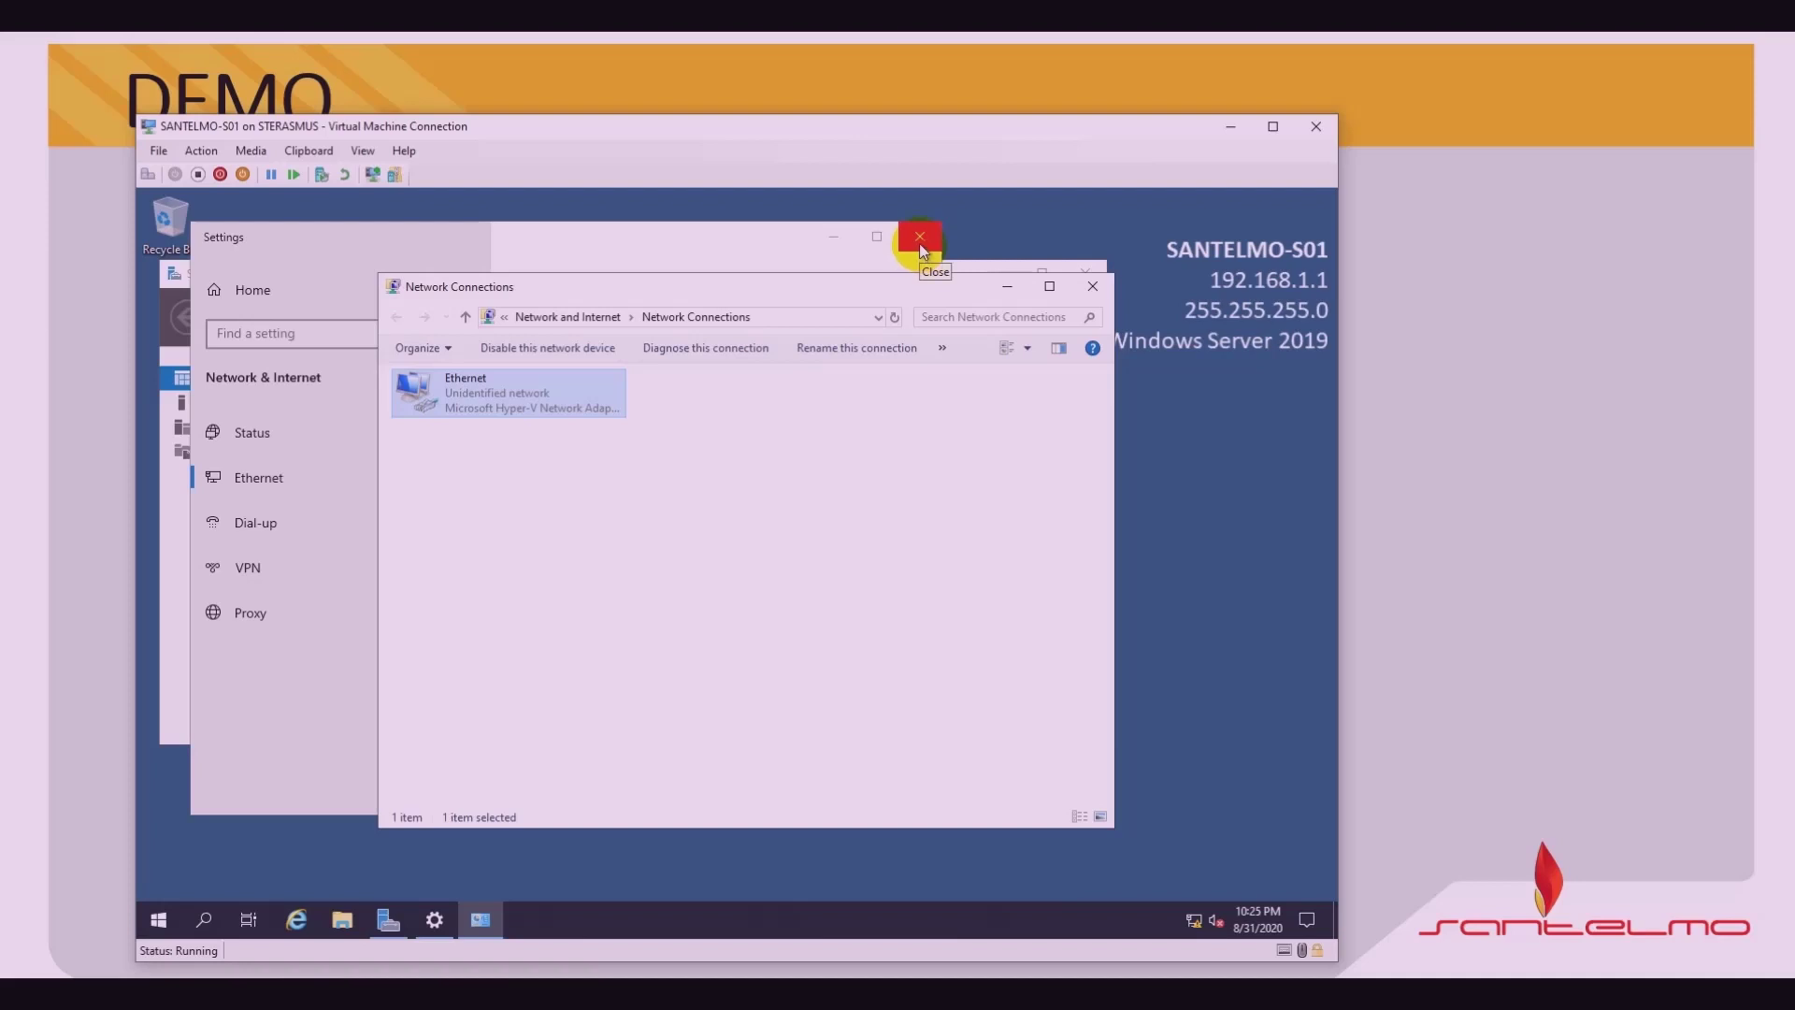
Close Settings and Network Connections, maximize Server Manager, and check Local Server's UTC+08:00 time zone.
left_click(920, 240)
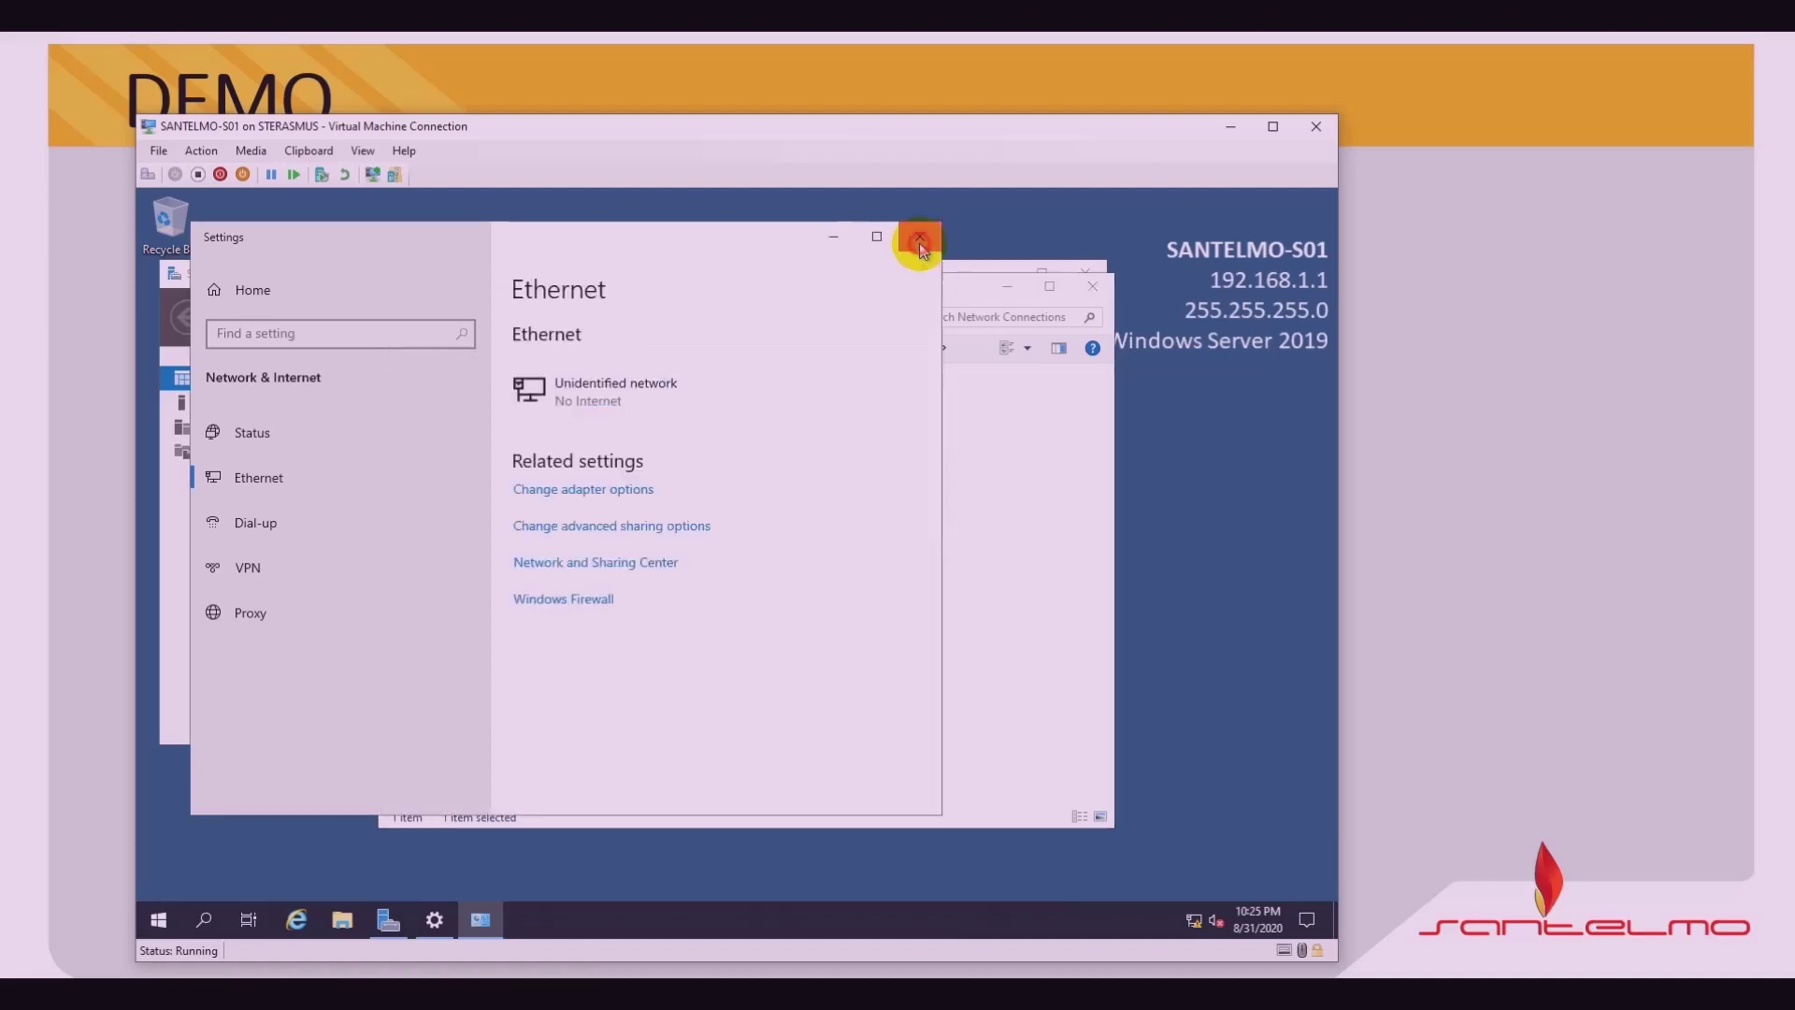
left_click(1090, 288)
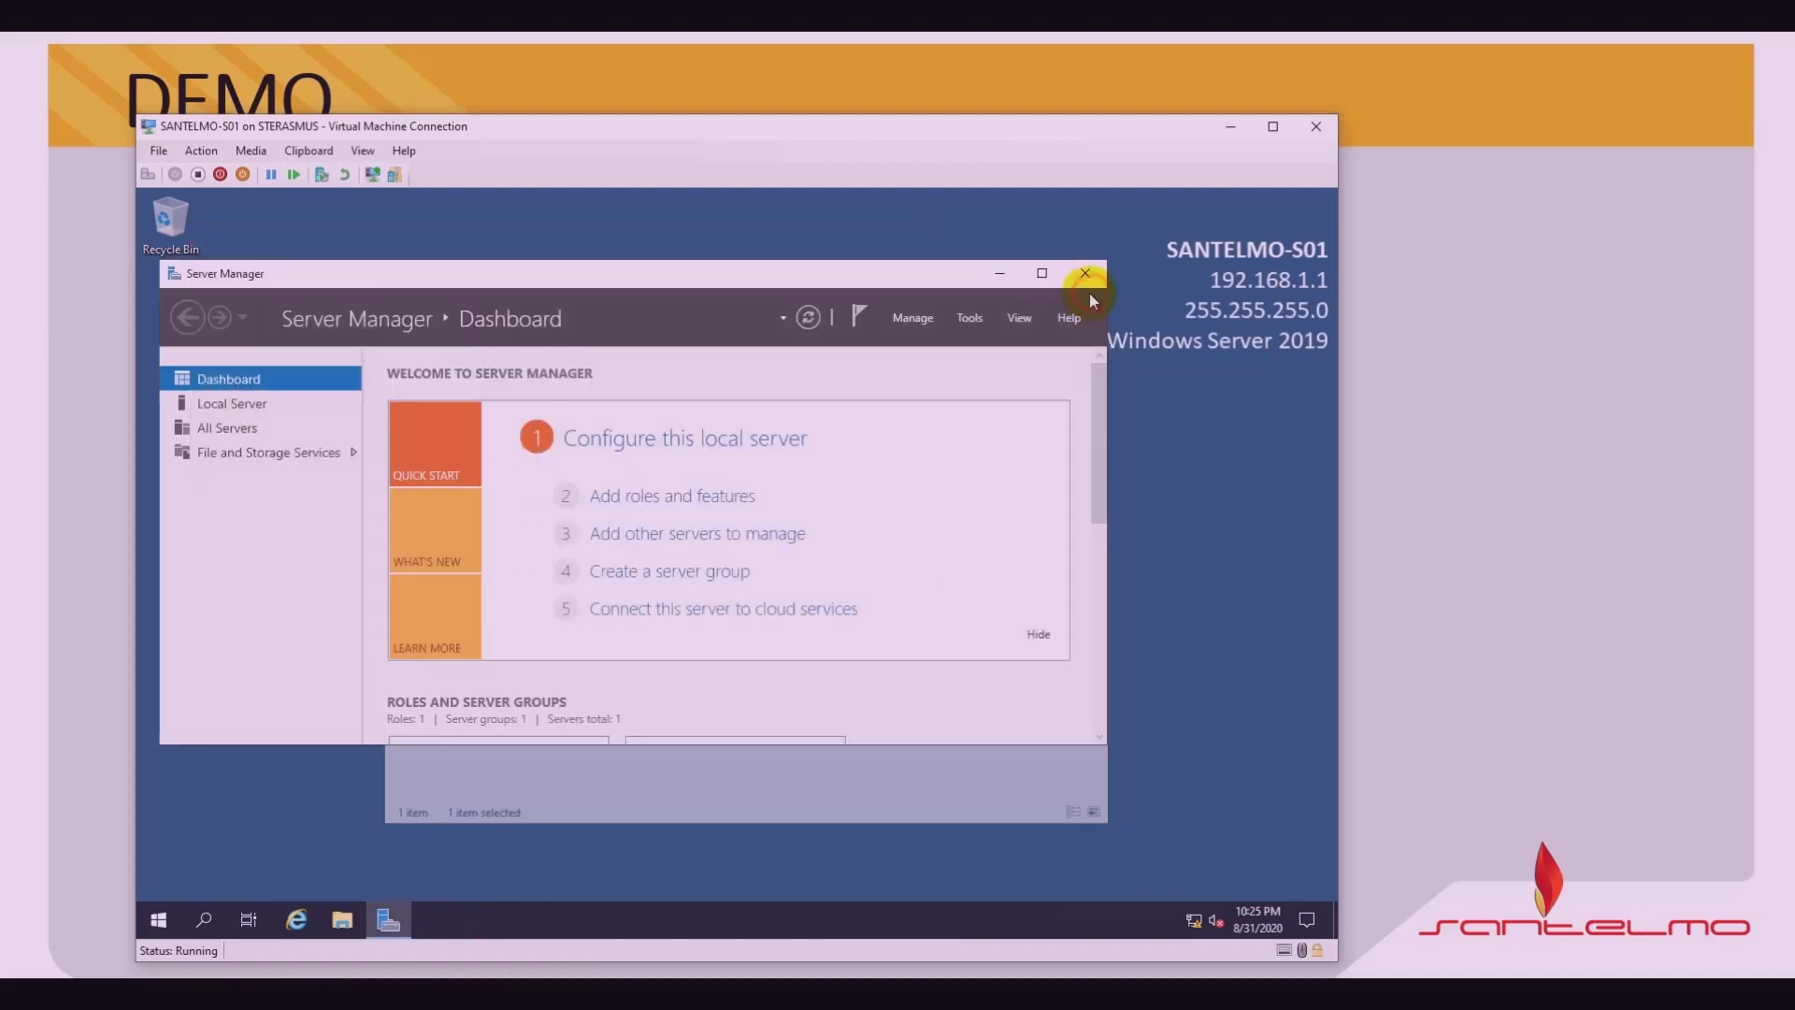
left_click(1040, 274)
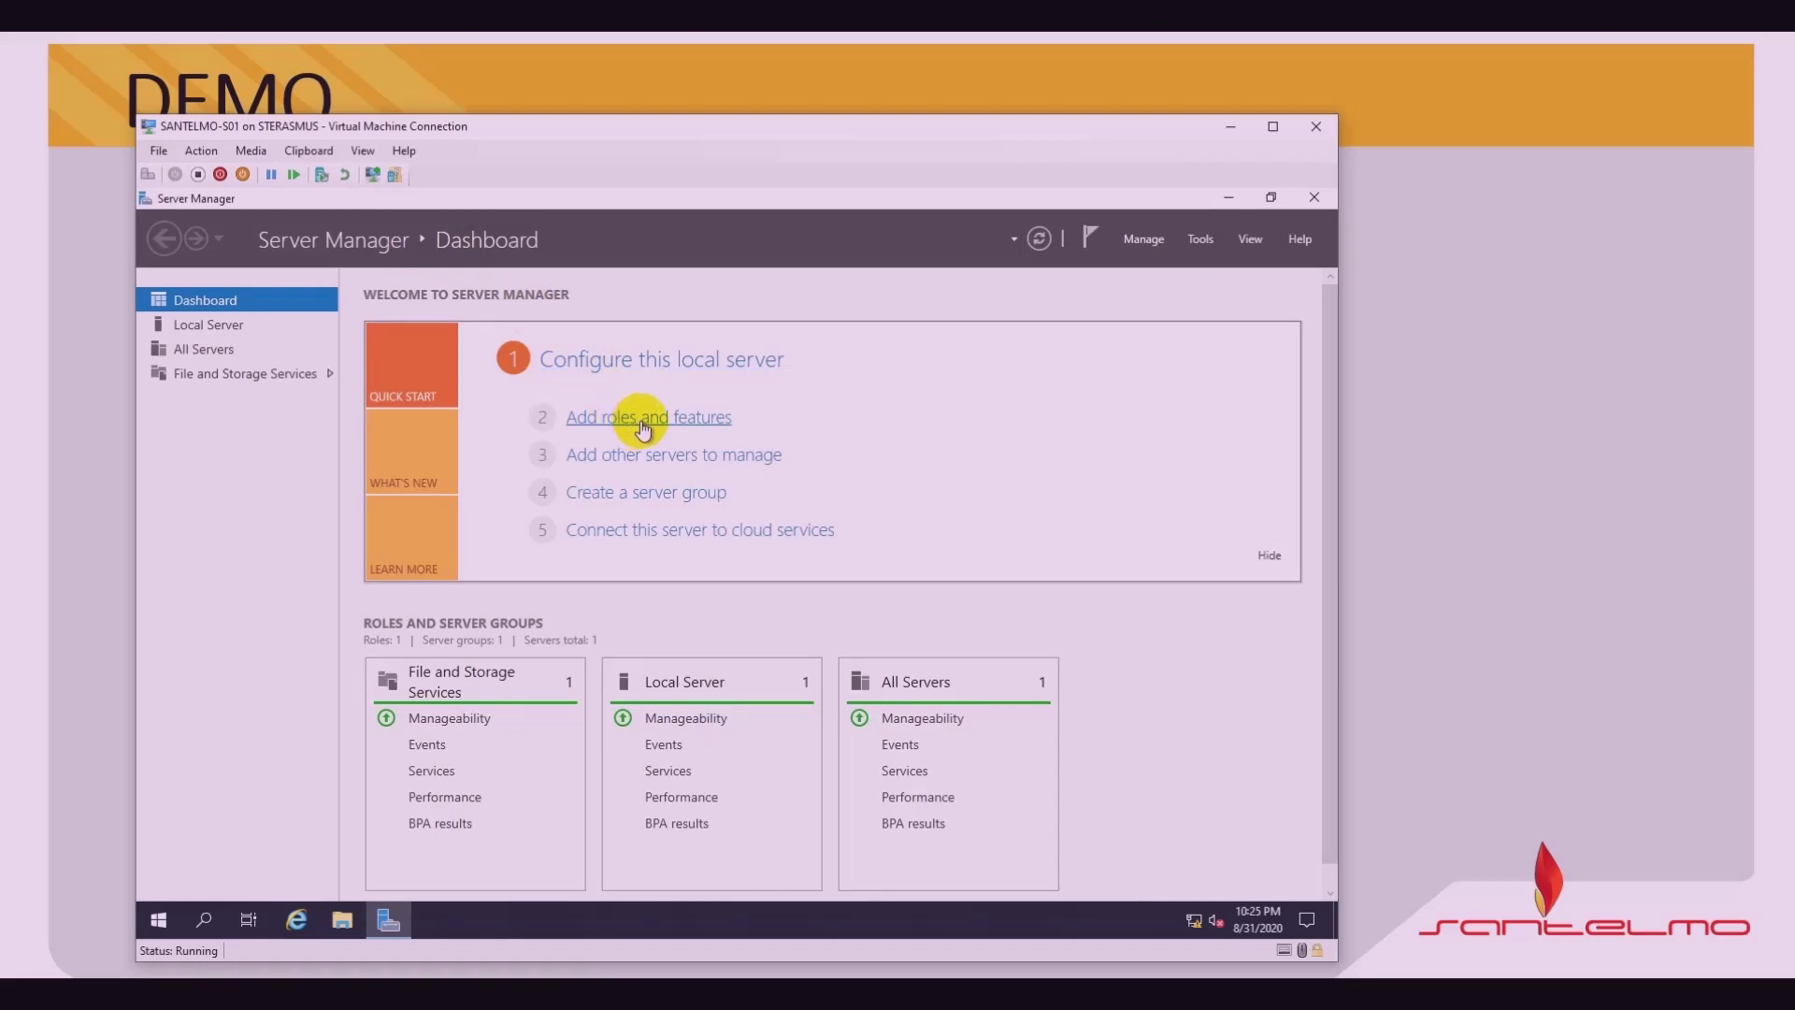
left_click(230, 328)
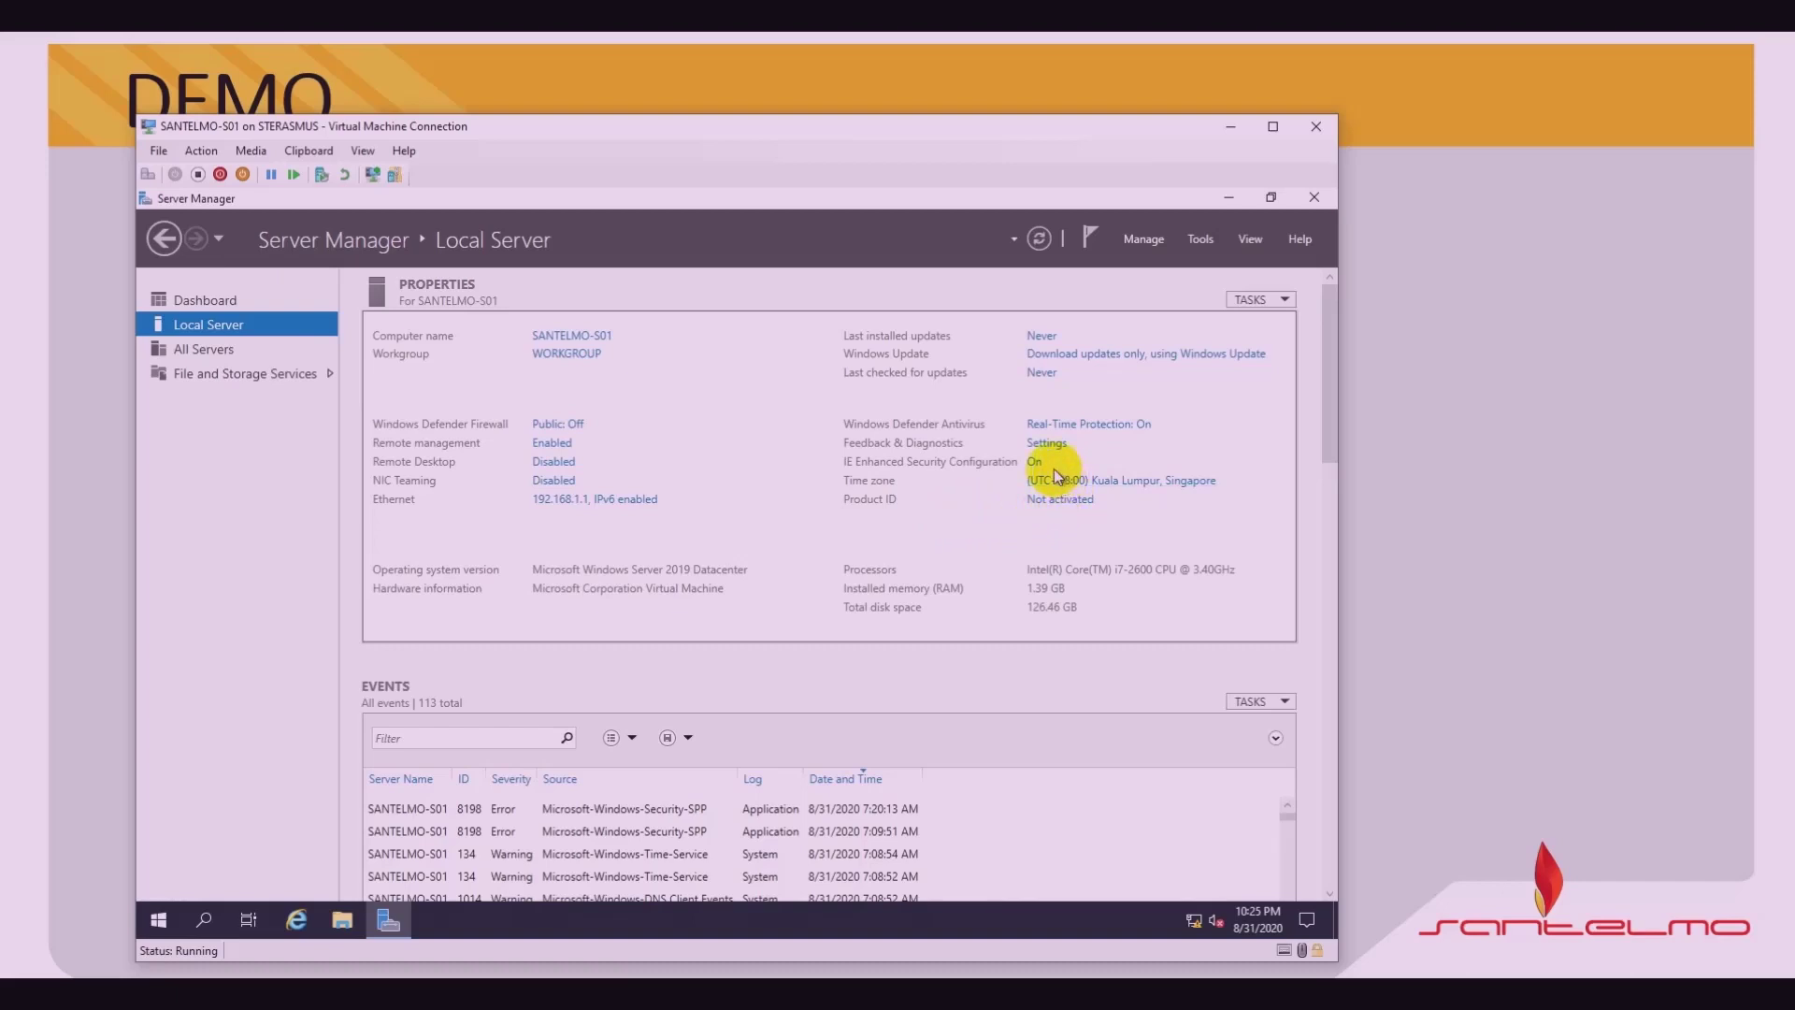
left_click(226, 299)
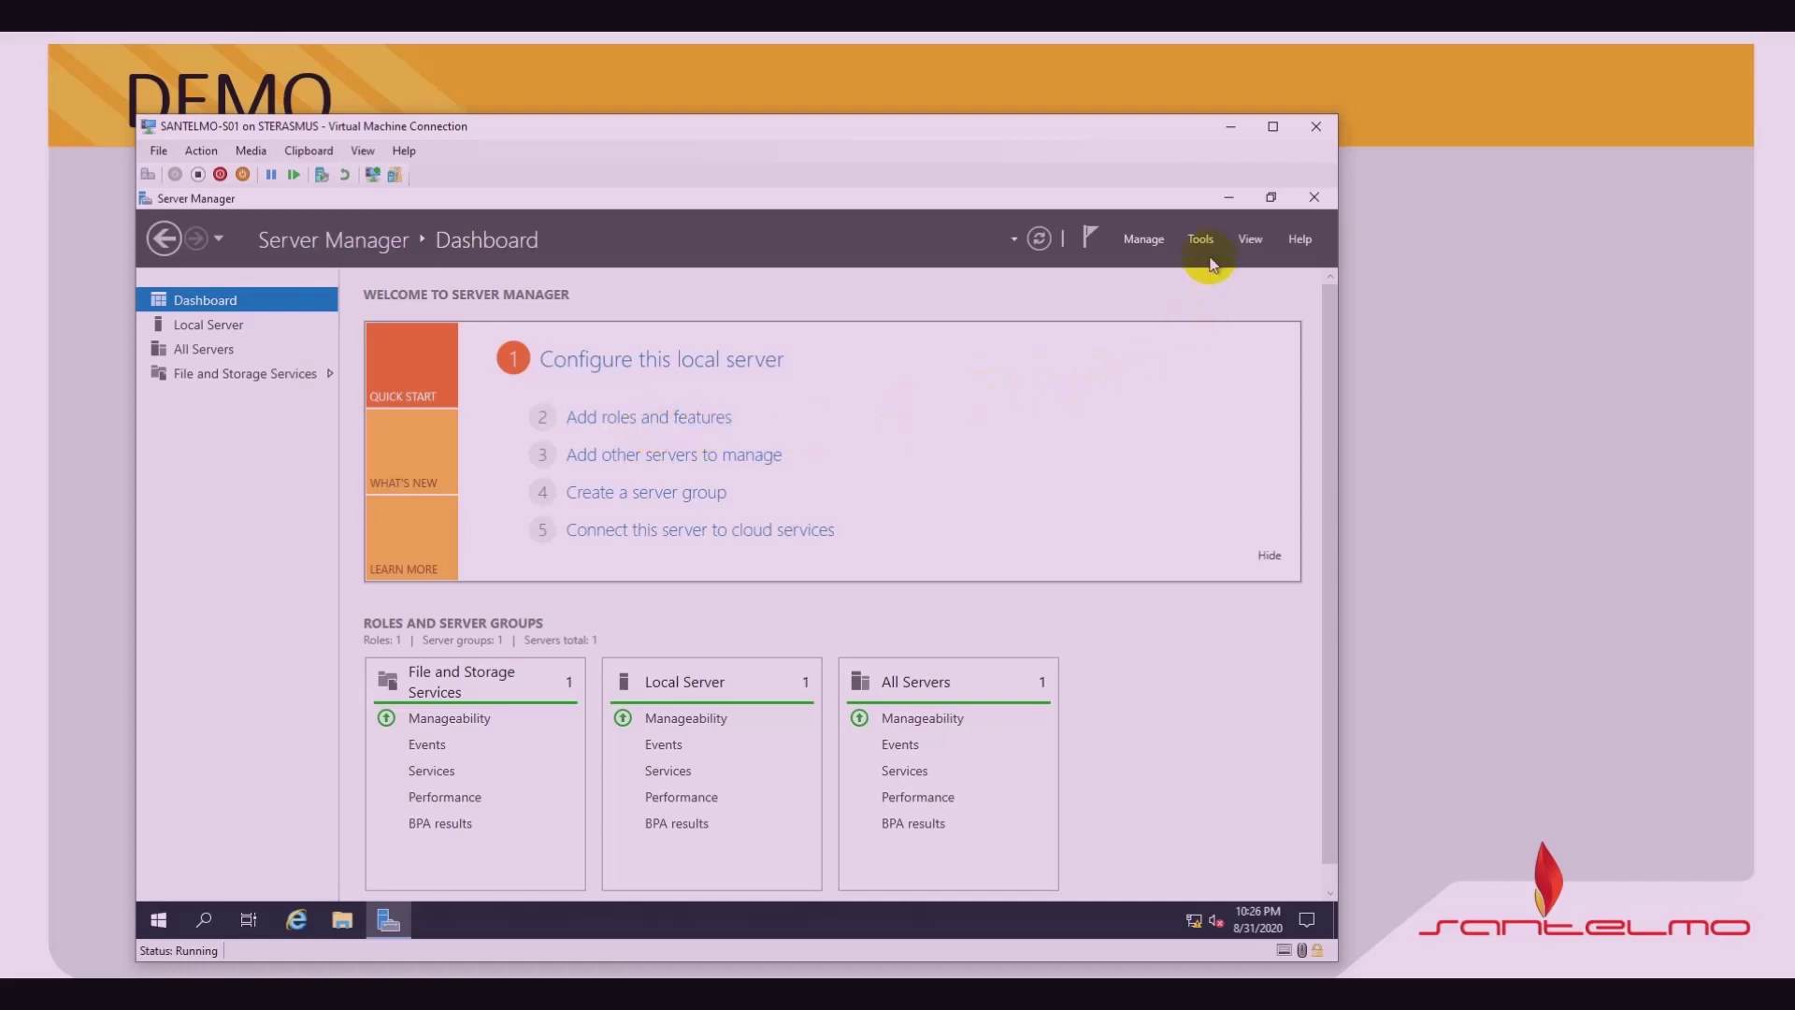
left_click(1145, 238)
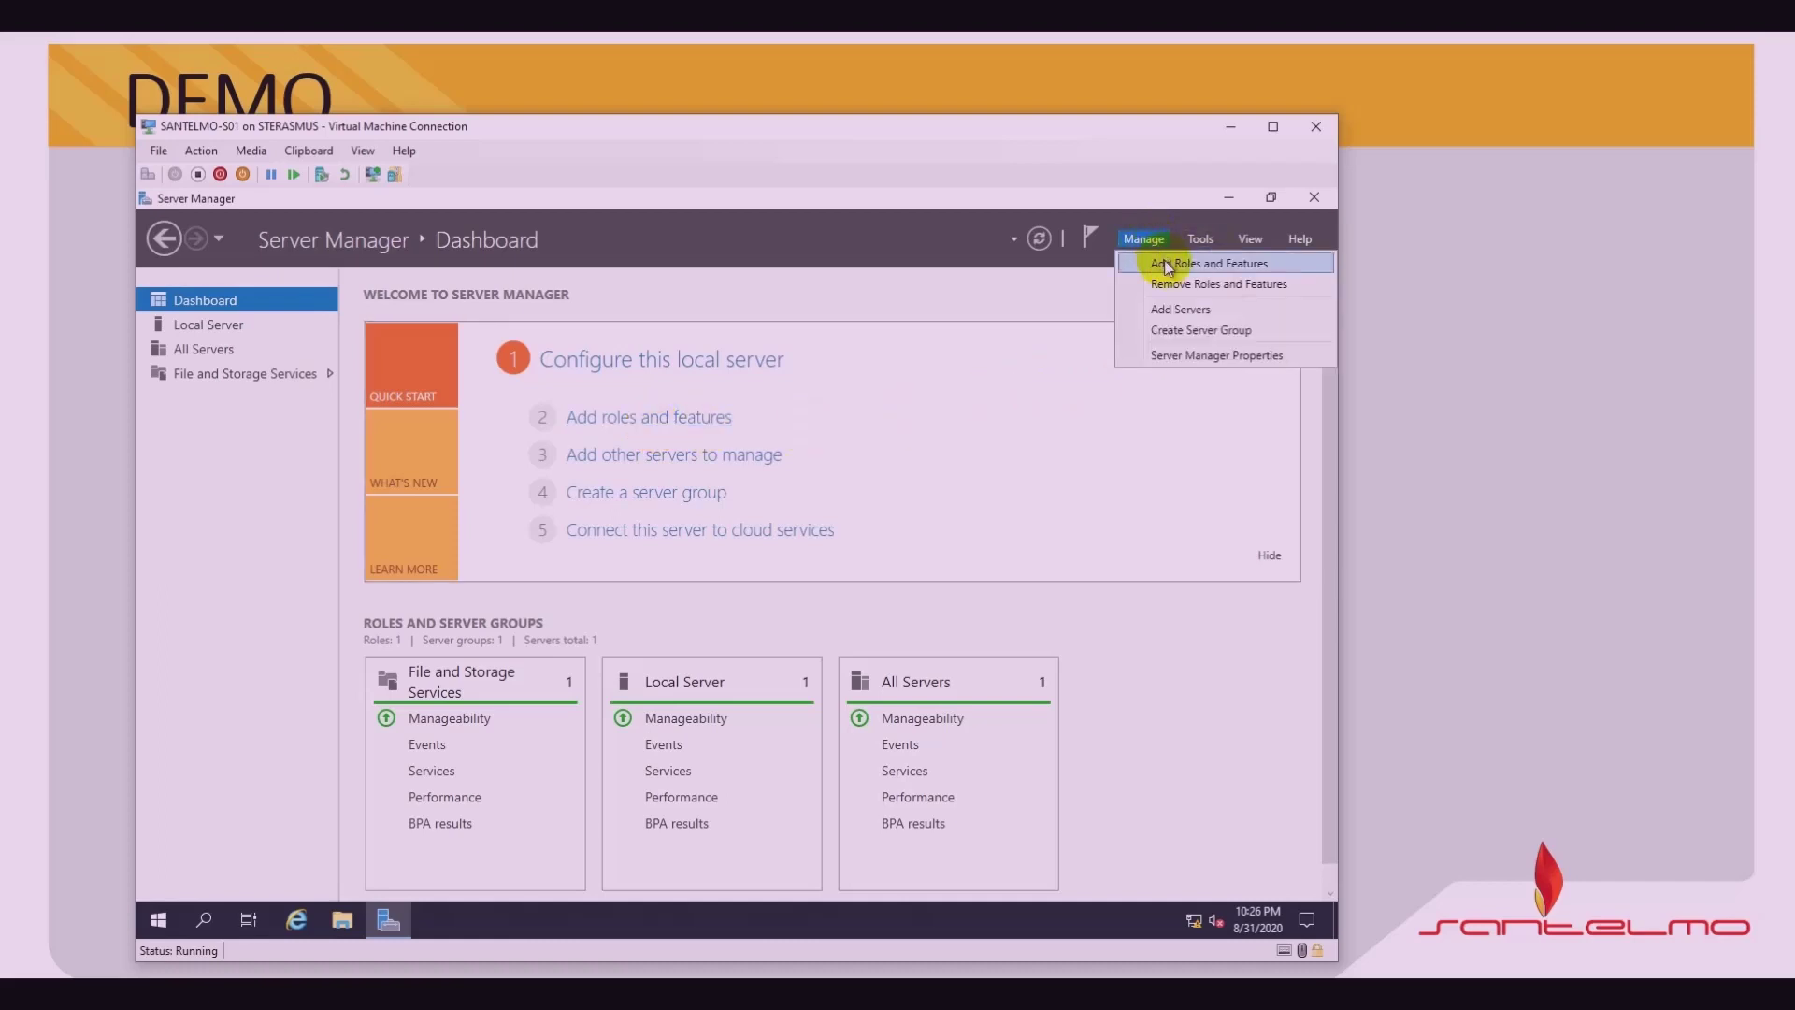
Run Add Roles and Features as a role-based install targeting SANTELMO-S01, reaching Server Roles.
left_click(652, 421)
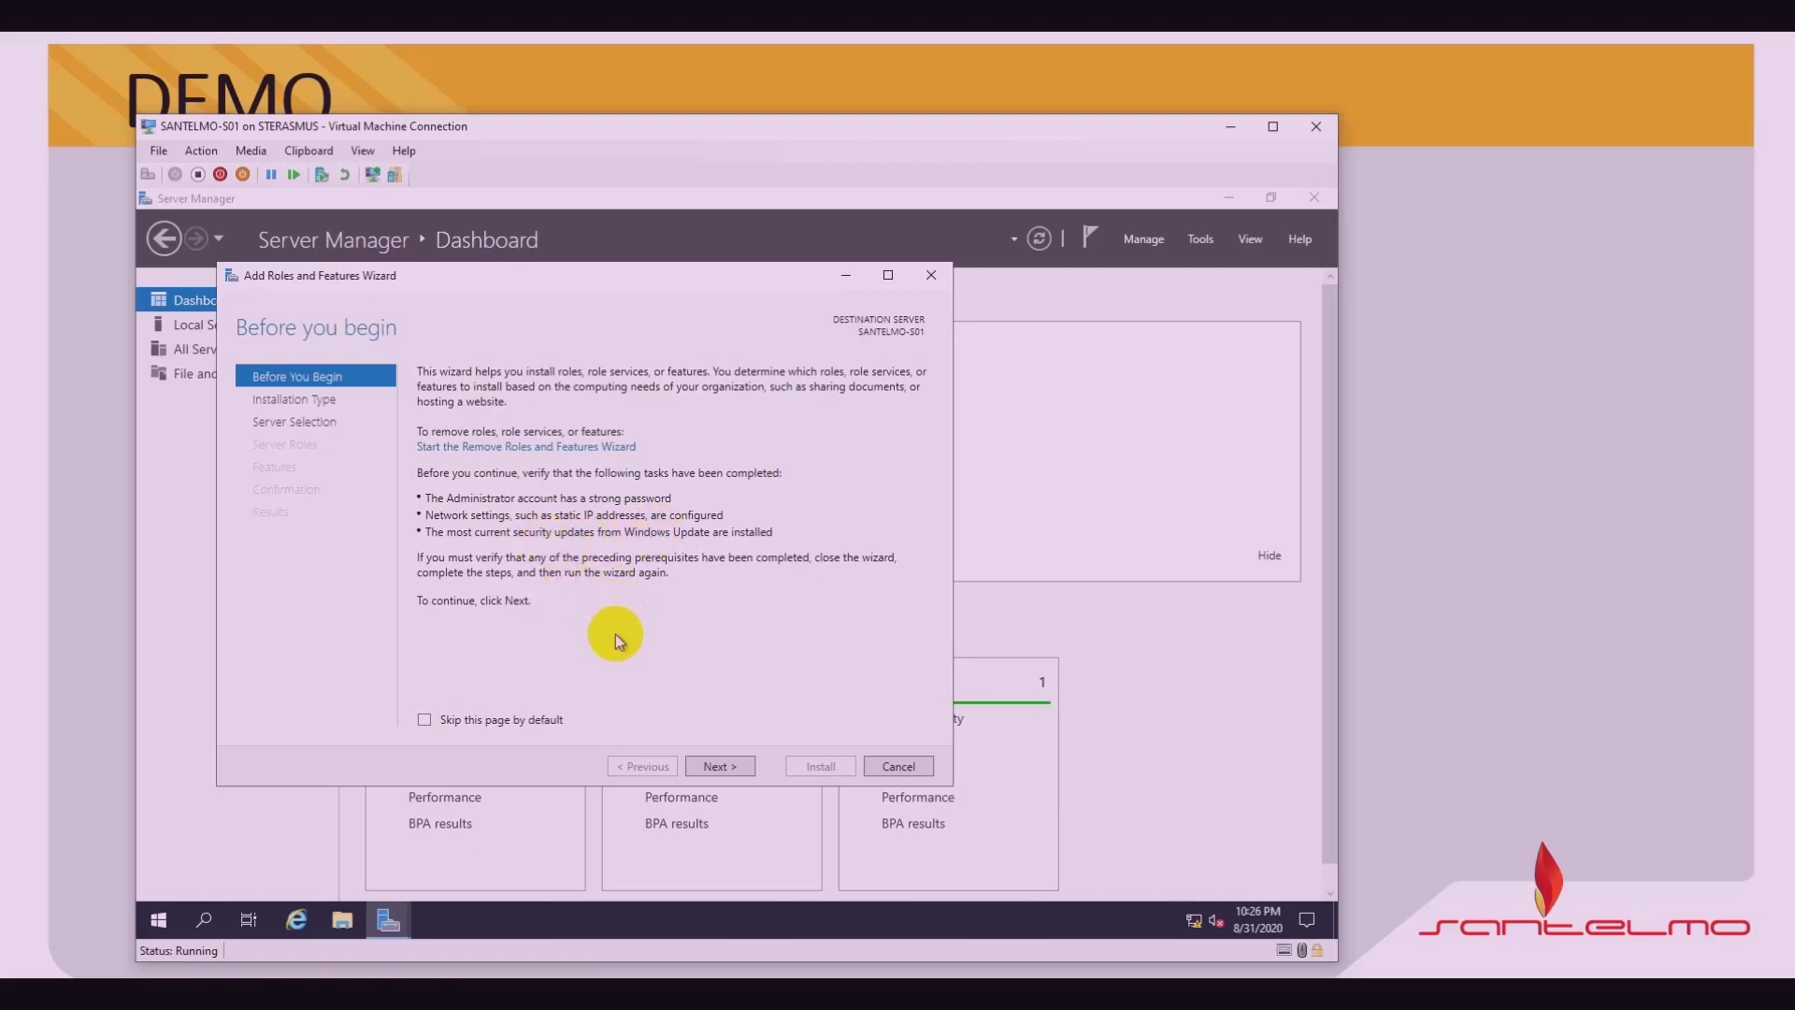
left_click(720, 767)
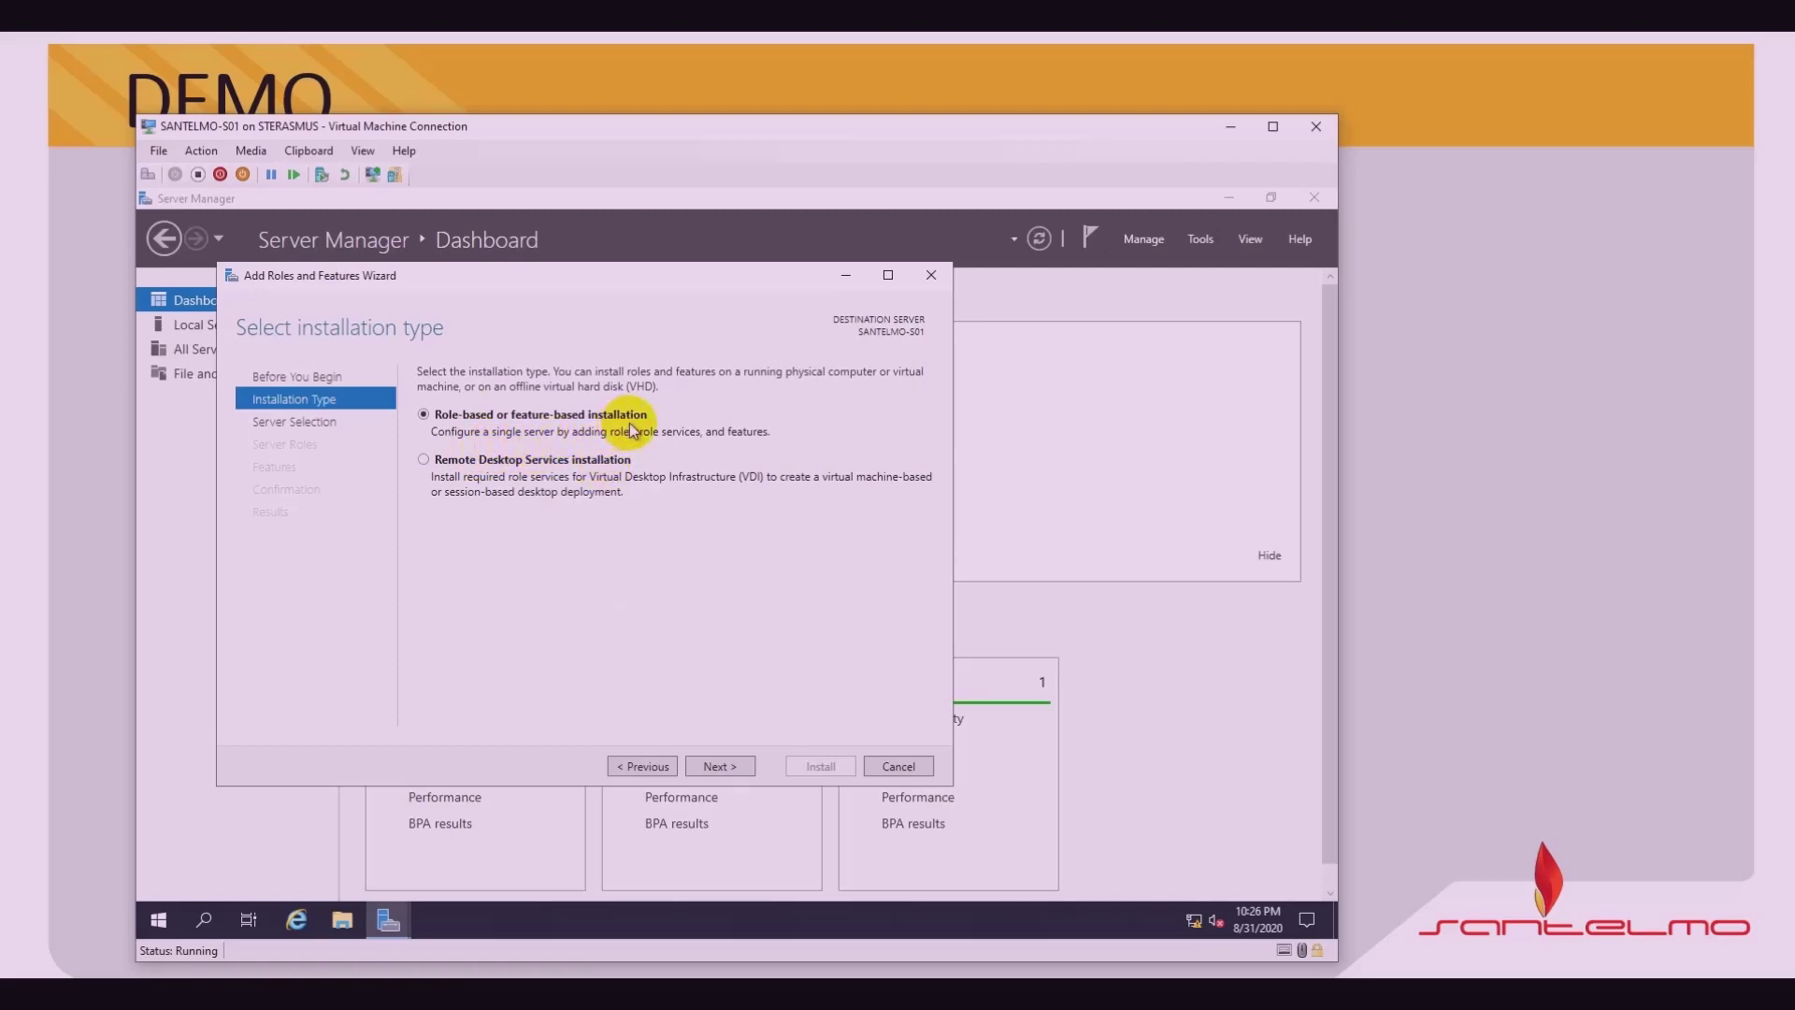
left_click(720, 766)
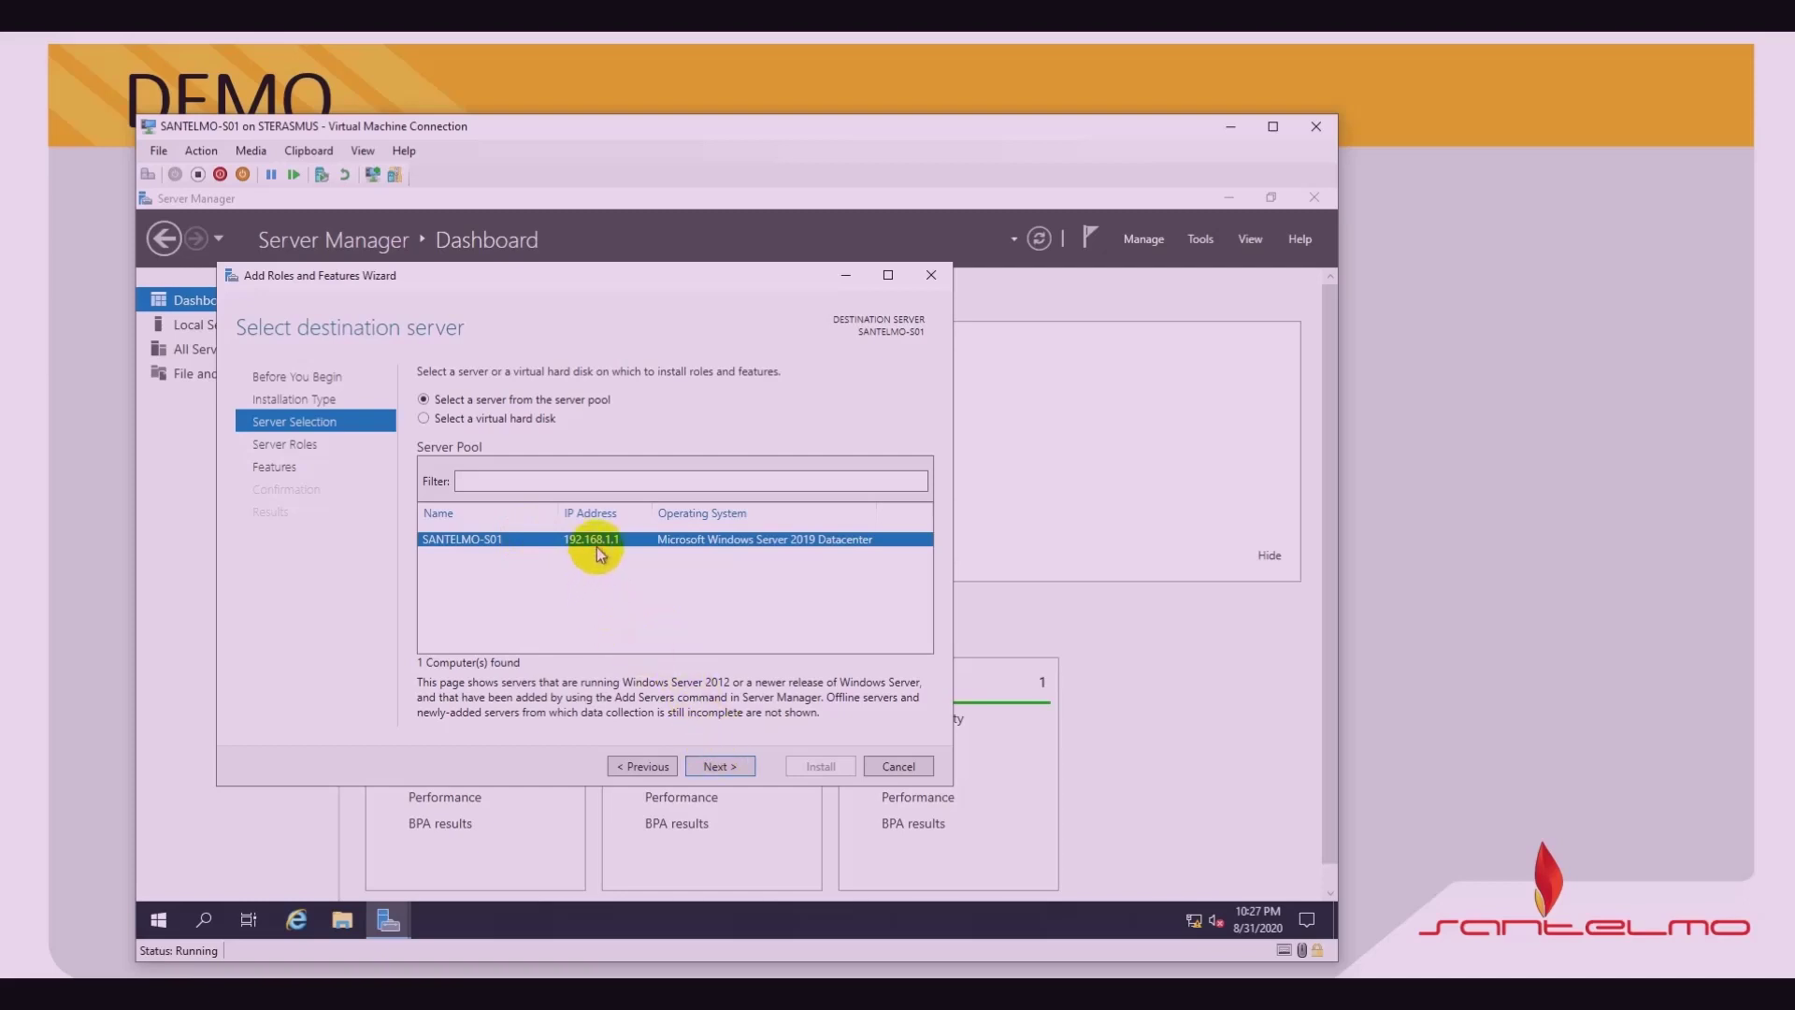
left_click(729, 772)
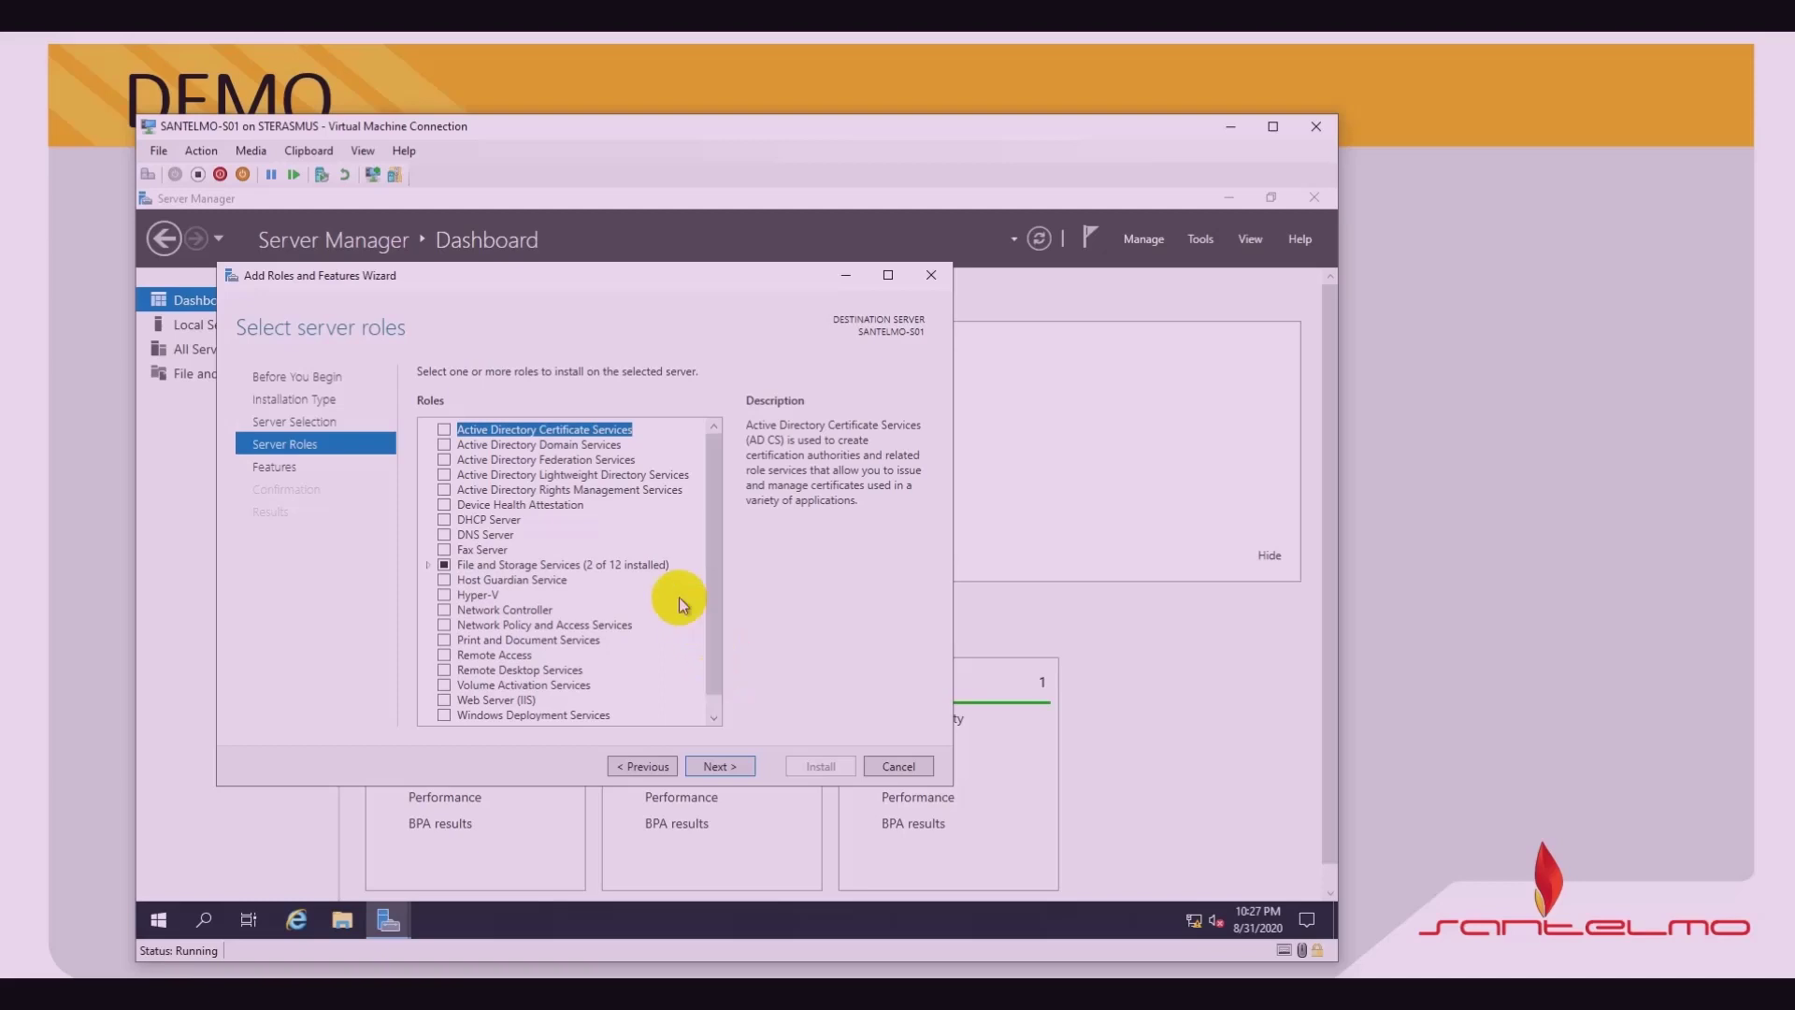
Tick Active Directory Domain Services and DNS Server, accepting their management tools, and continue.
left_click(488, 449)
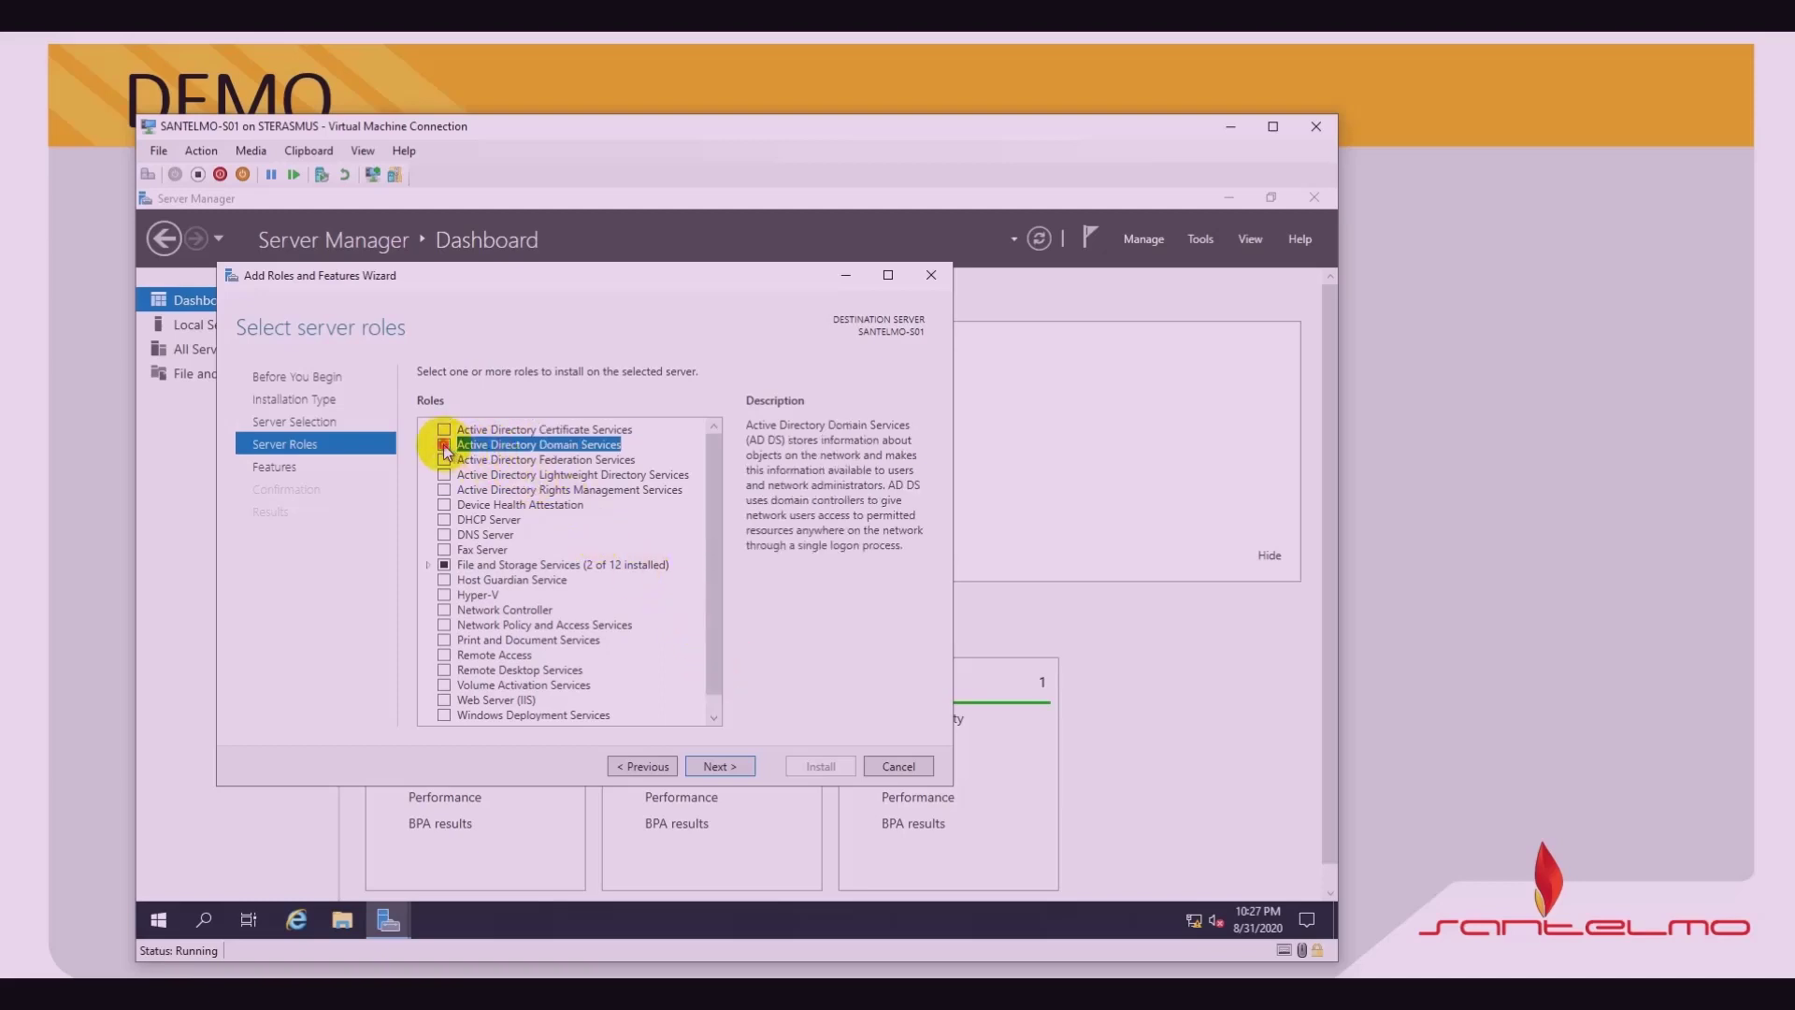
left_click(444, 445)
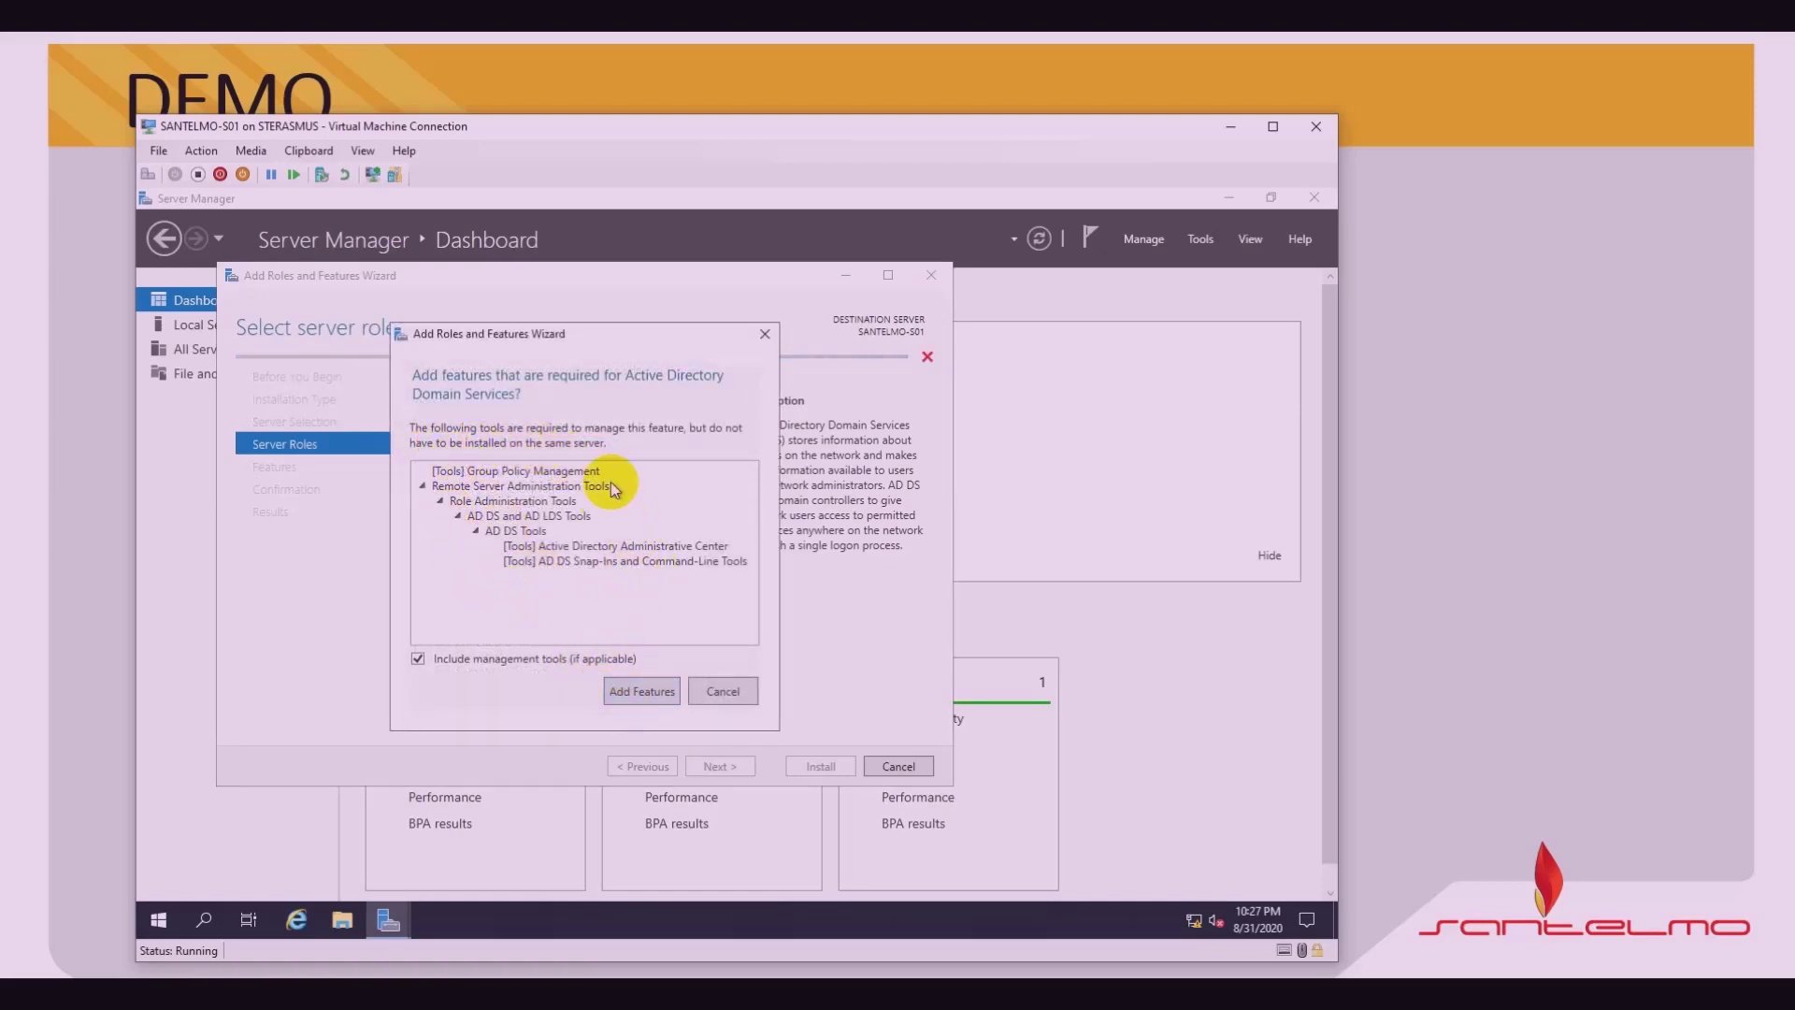
left_click(643, 696)
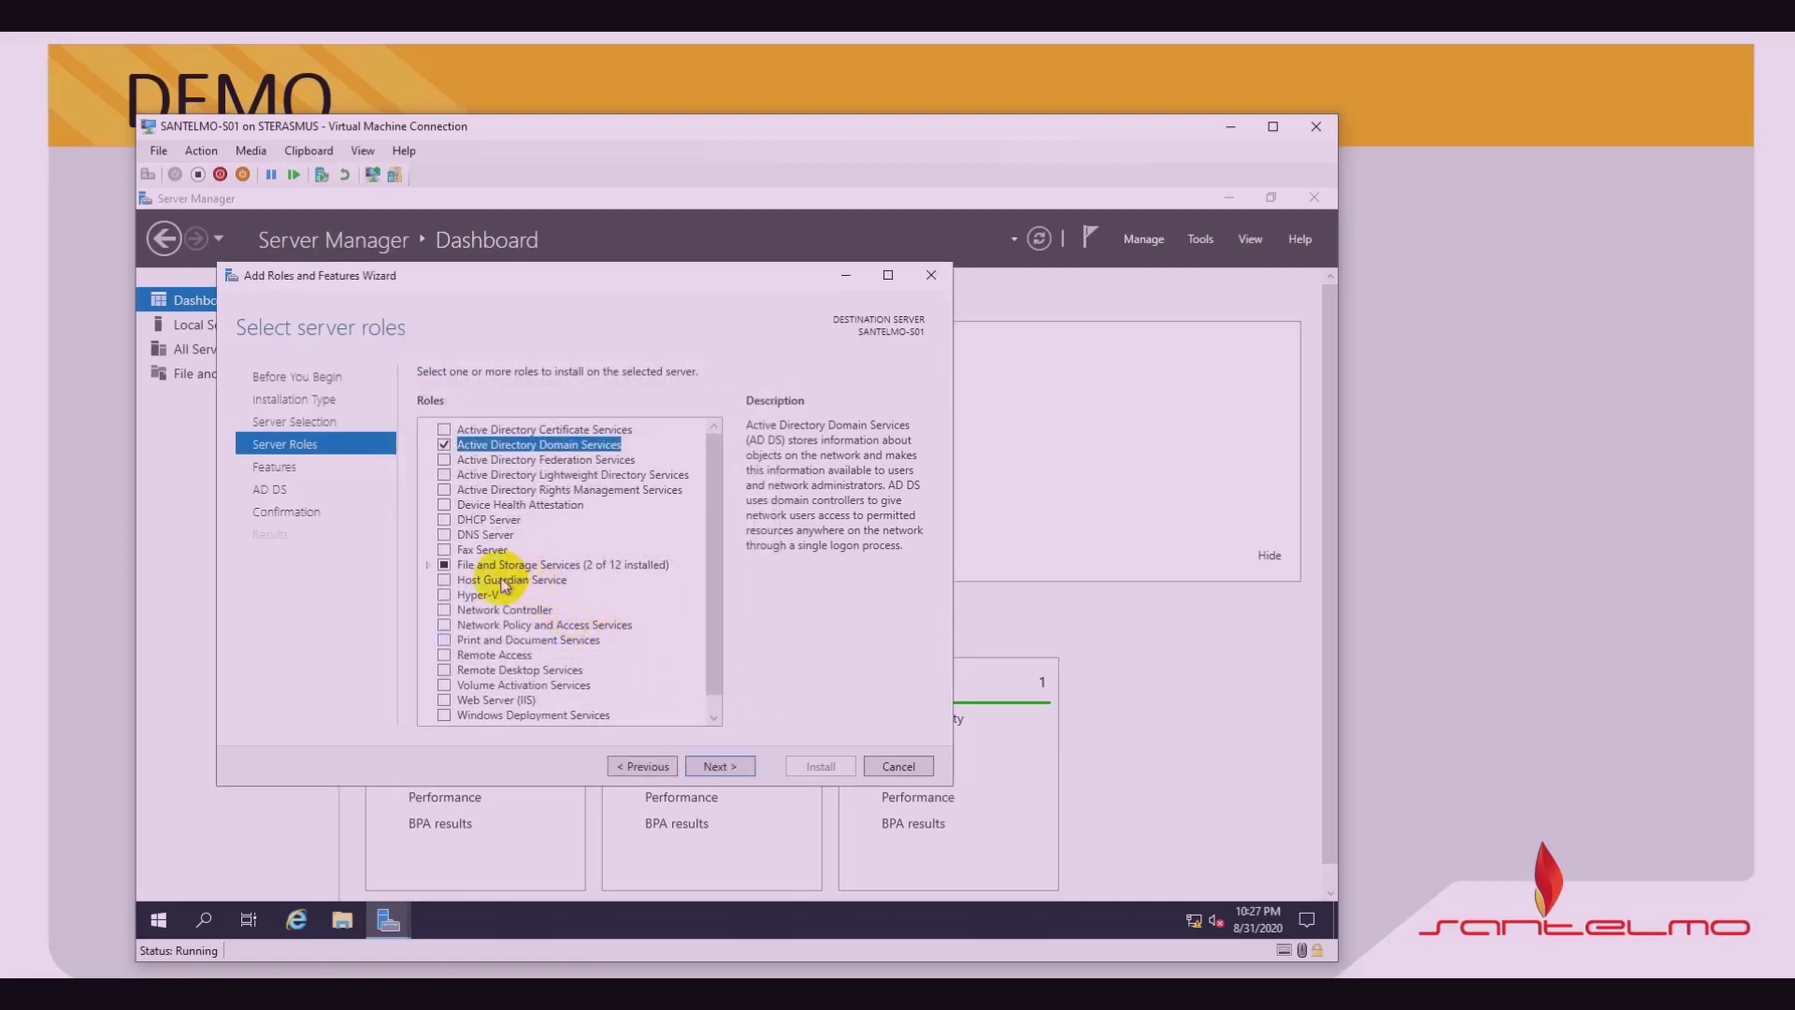
left_click(445, 535)
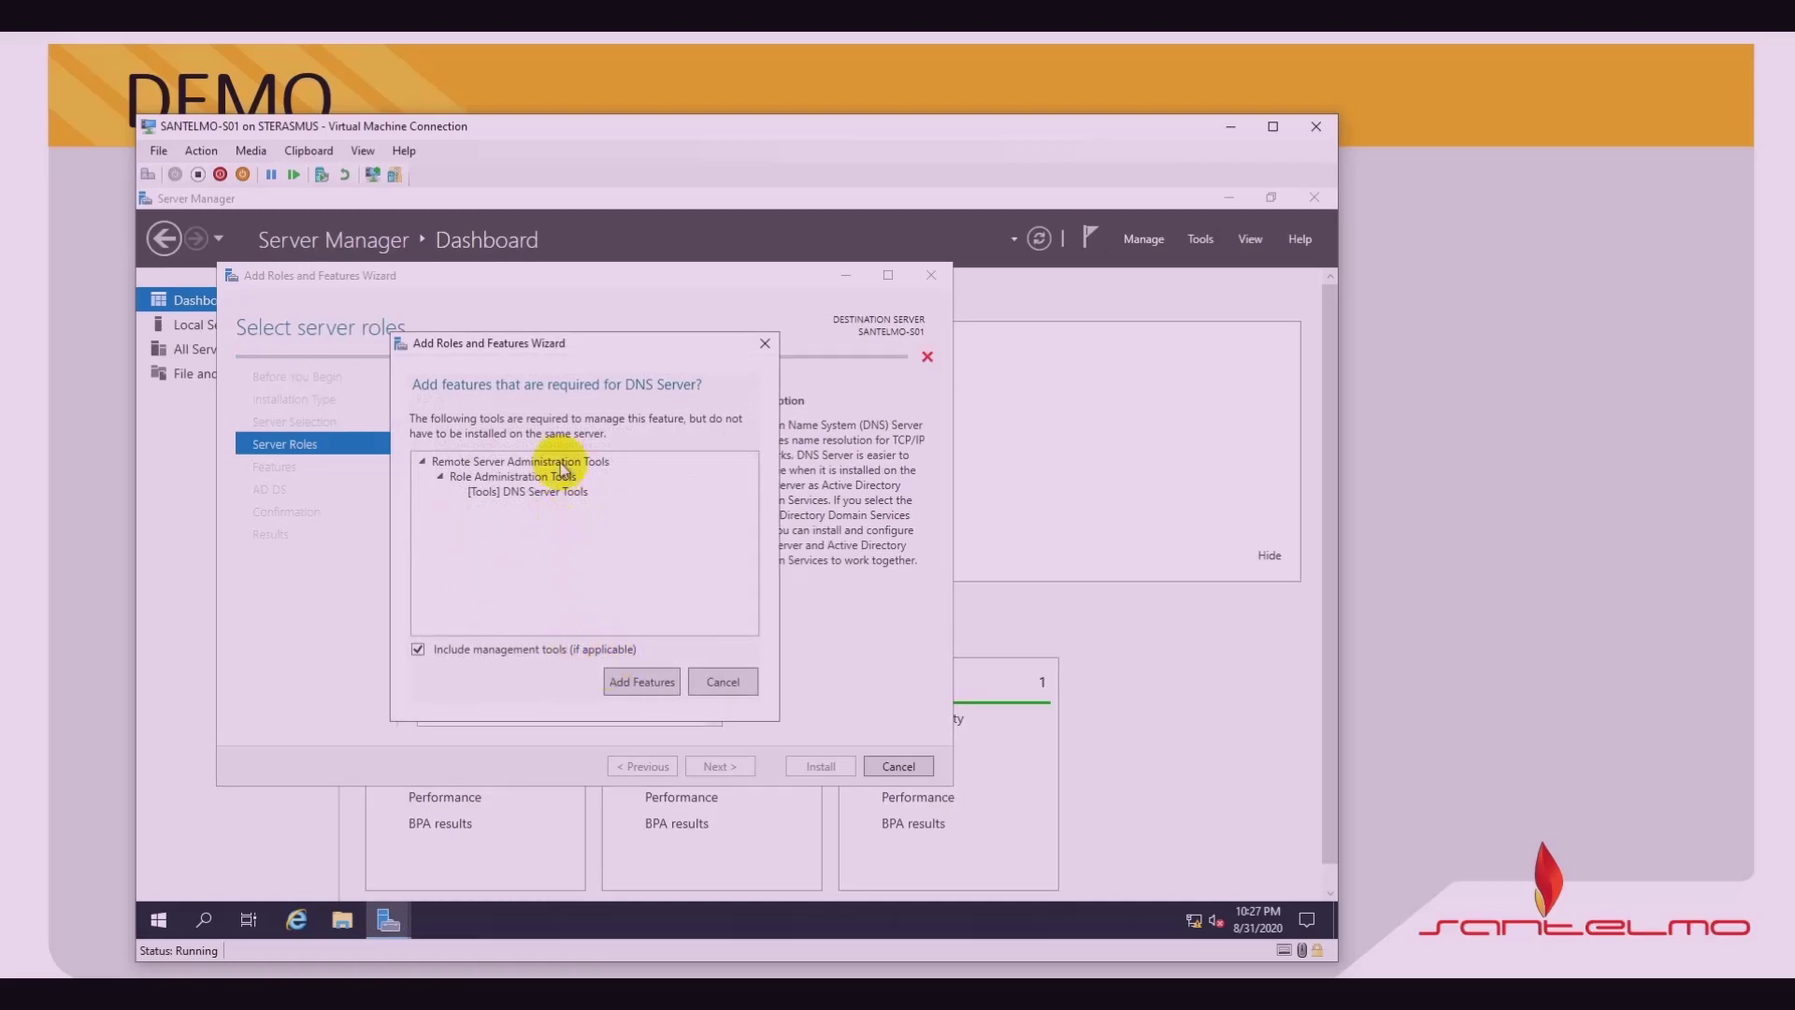
left_click(639, 690)
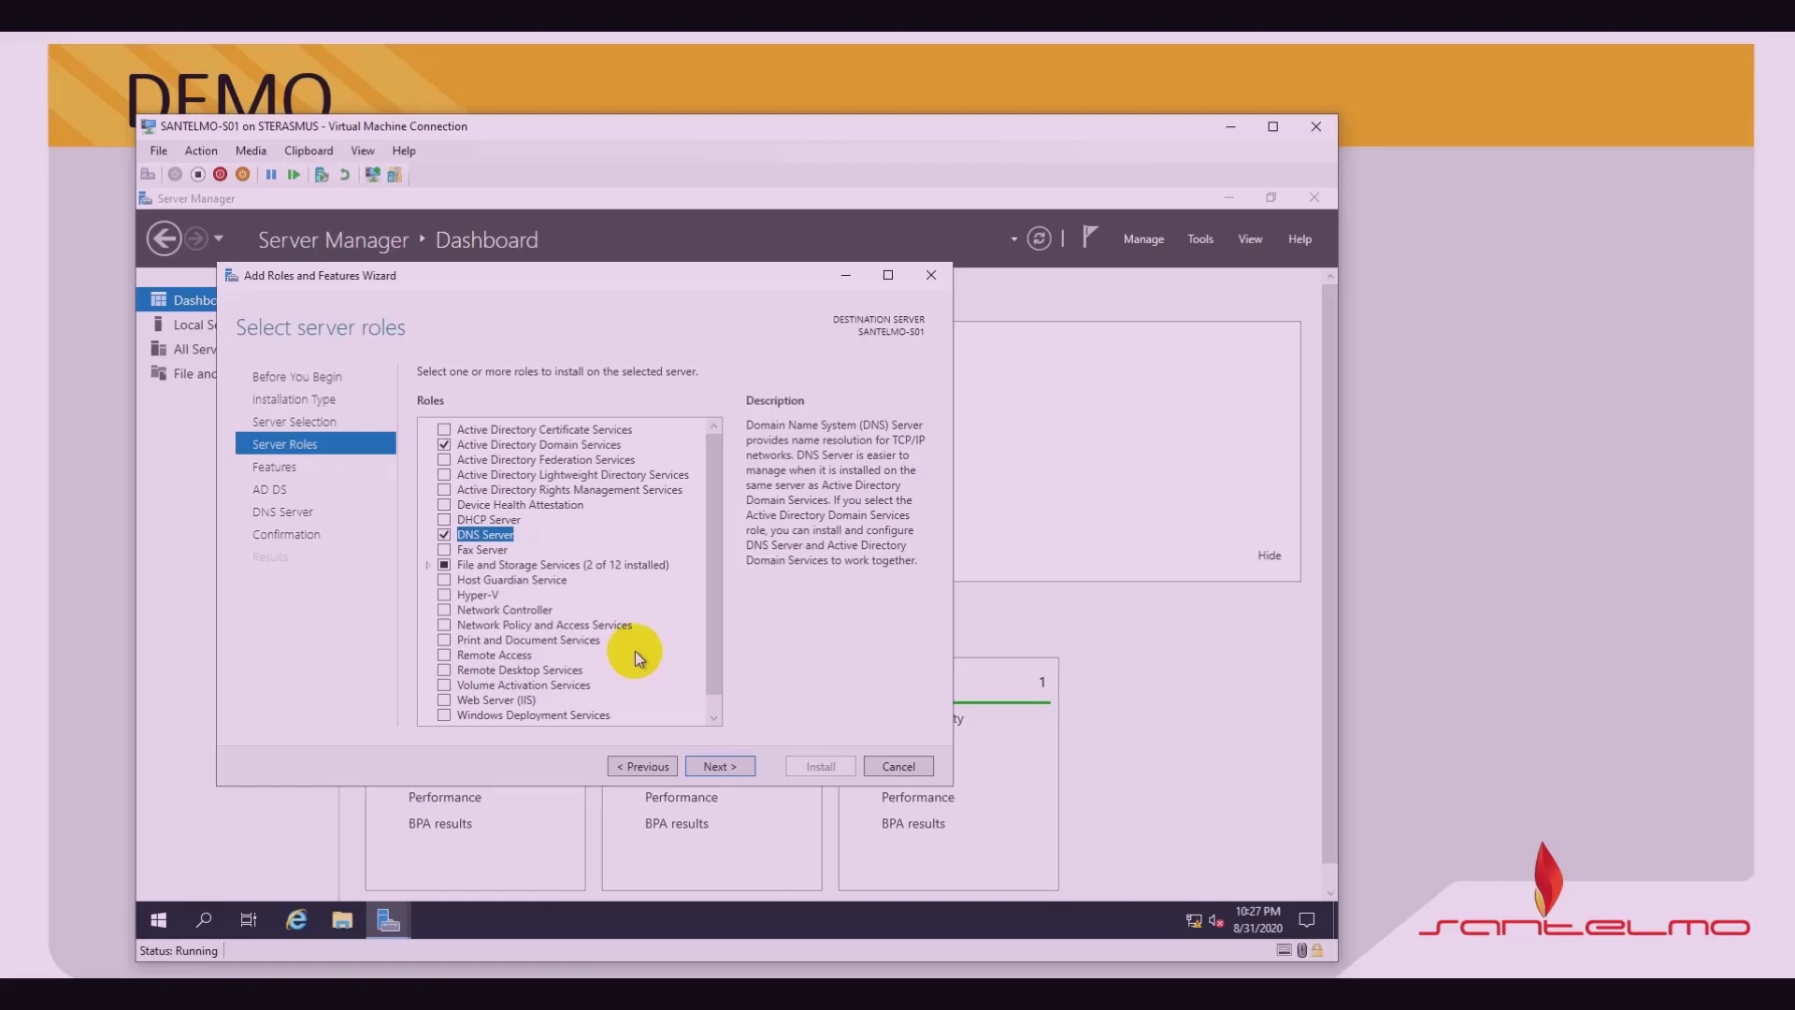
left_click(726, 765)
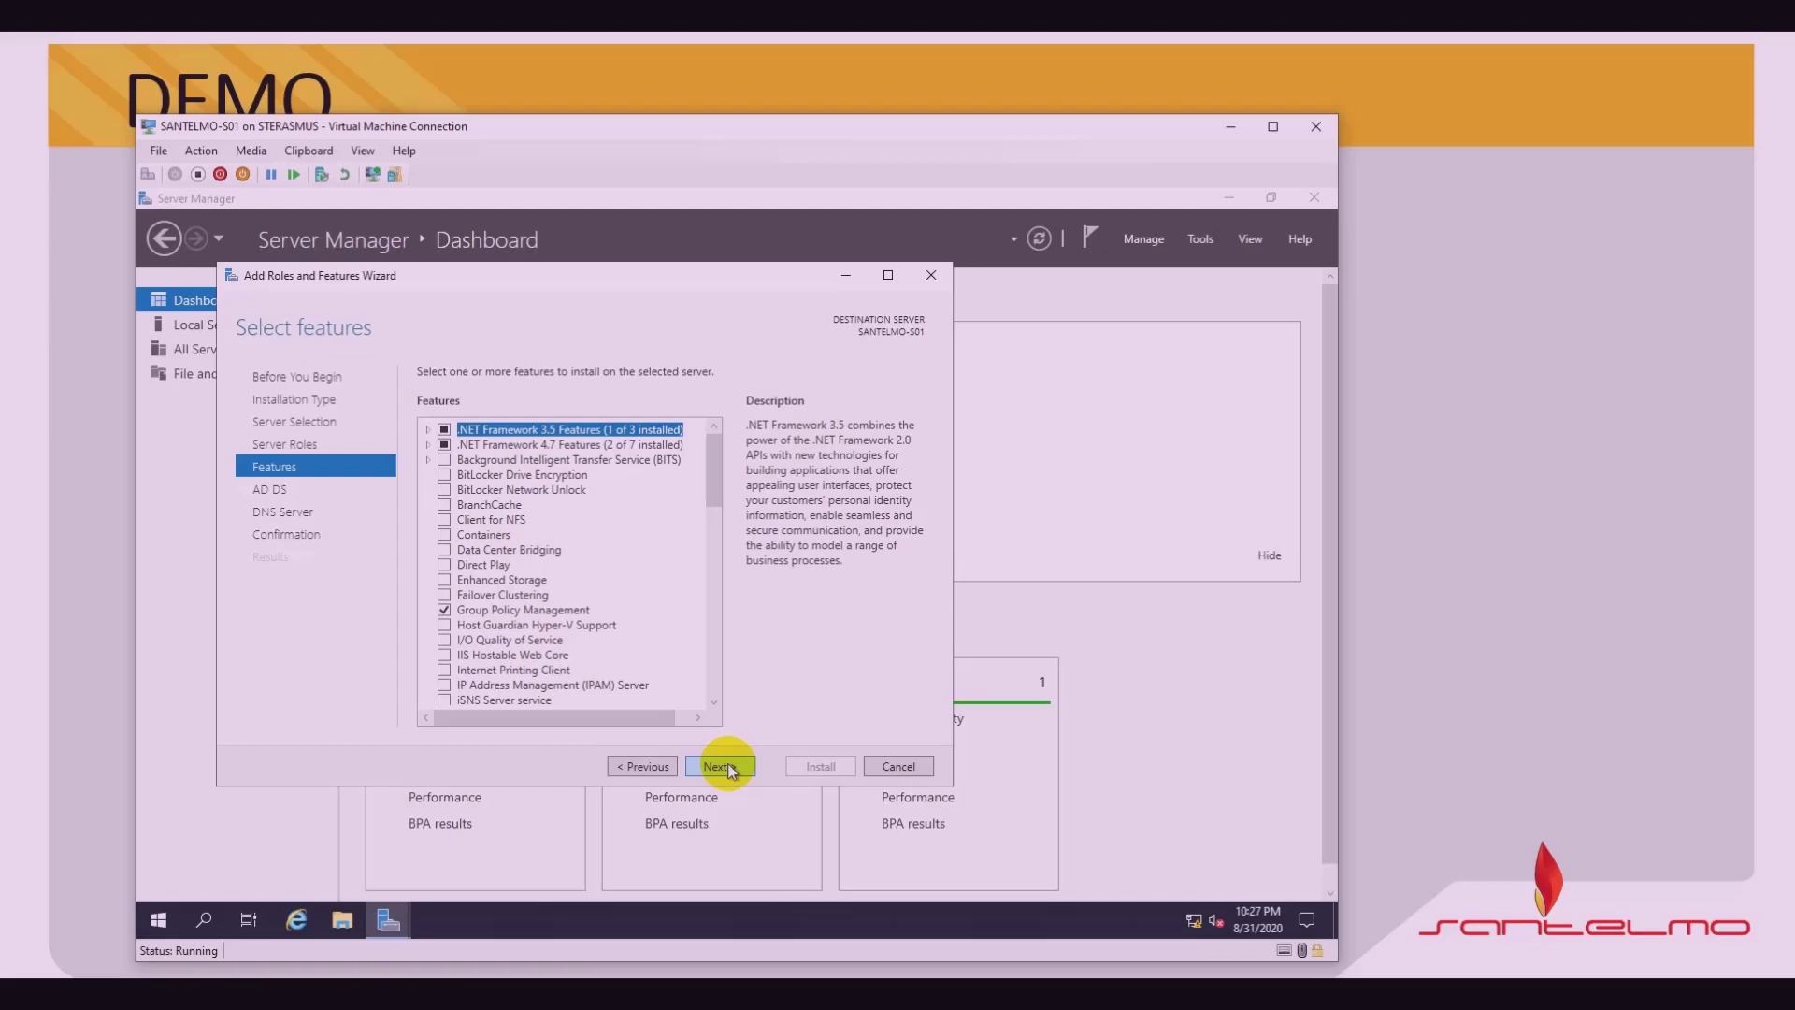
Accept defaults on the Features, AD DS and DNS Server pages to reach the confirmation summary.
left_click(728, 767)
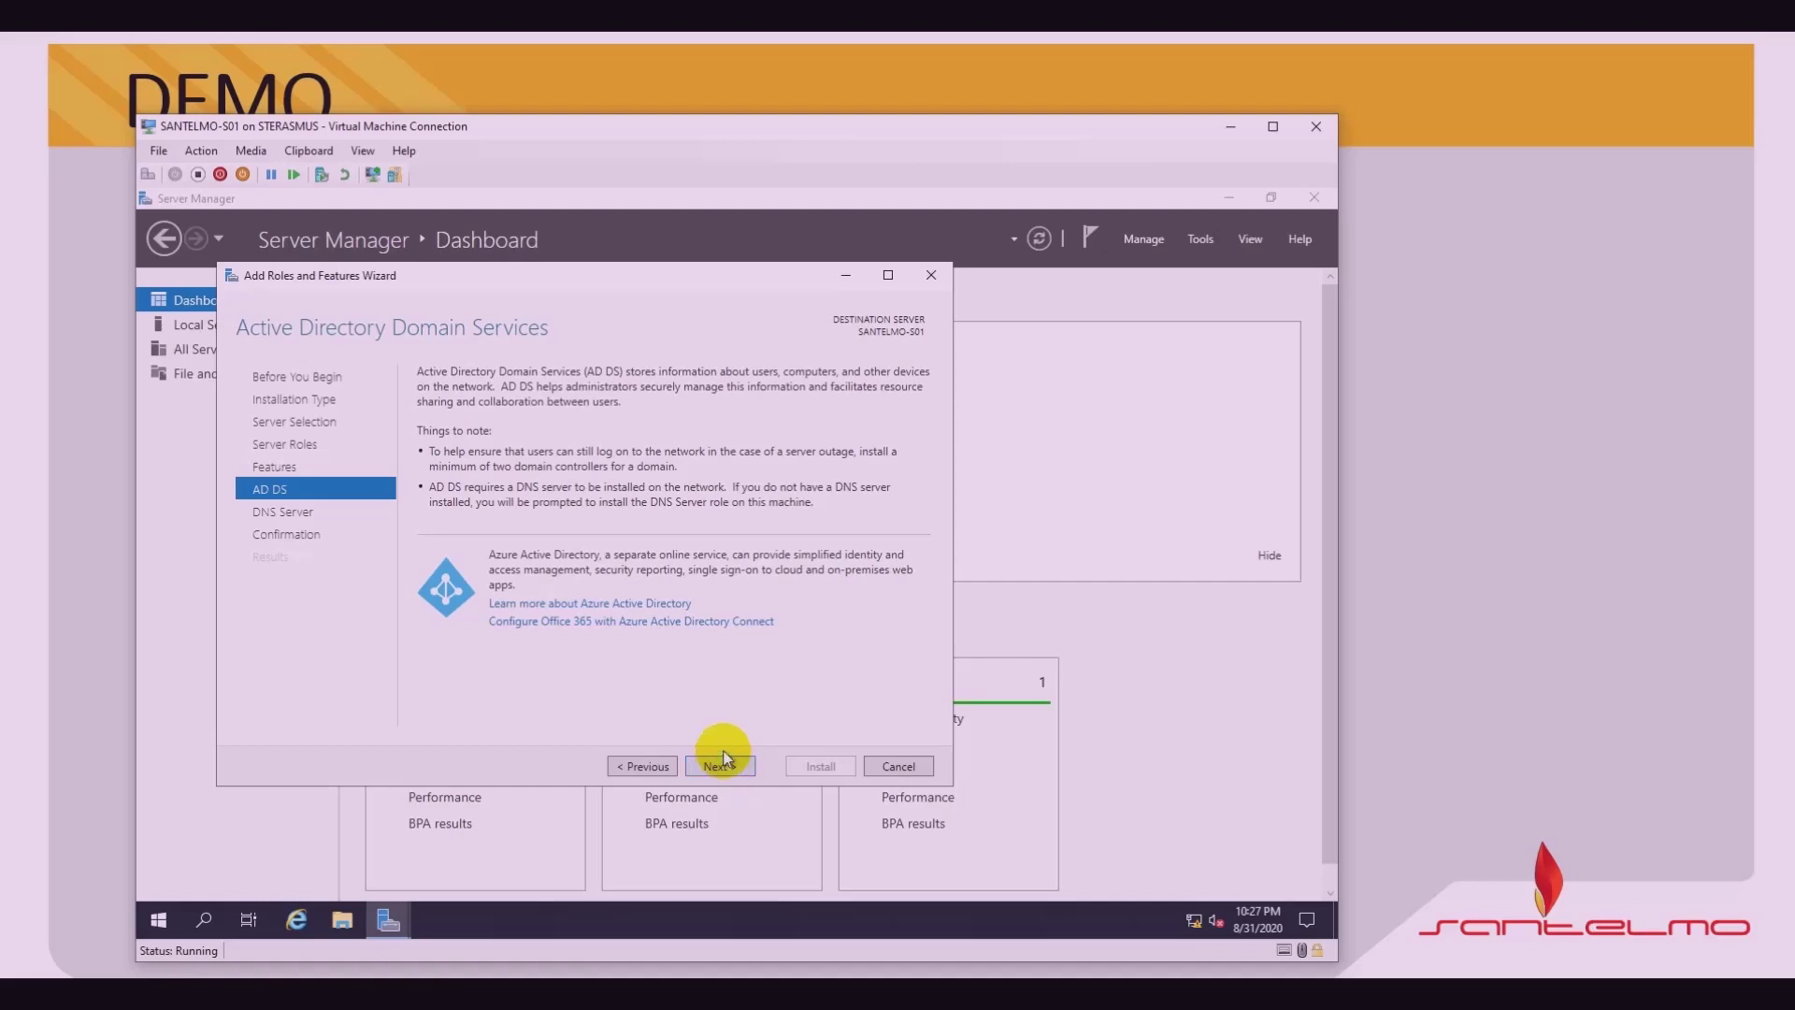
left_click(732, 771)
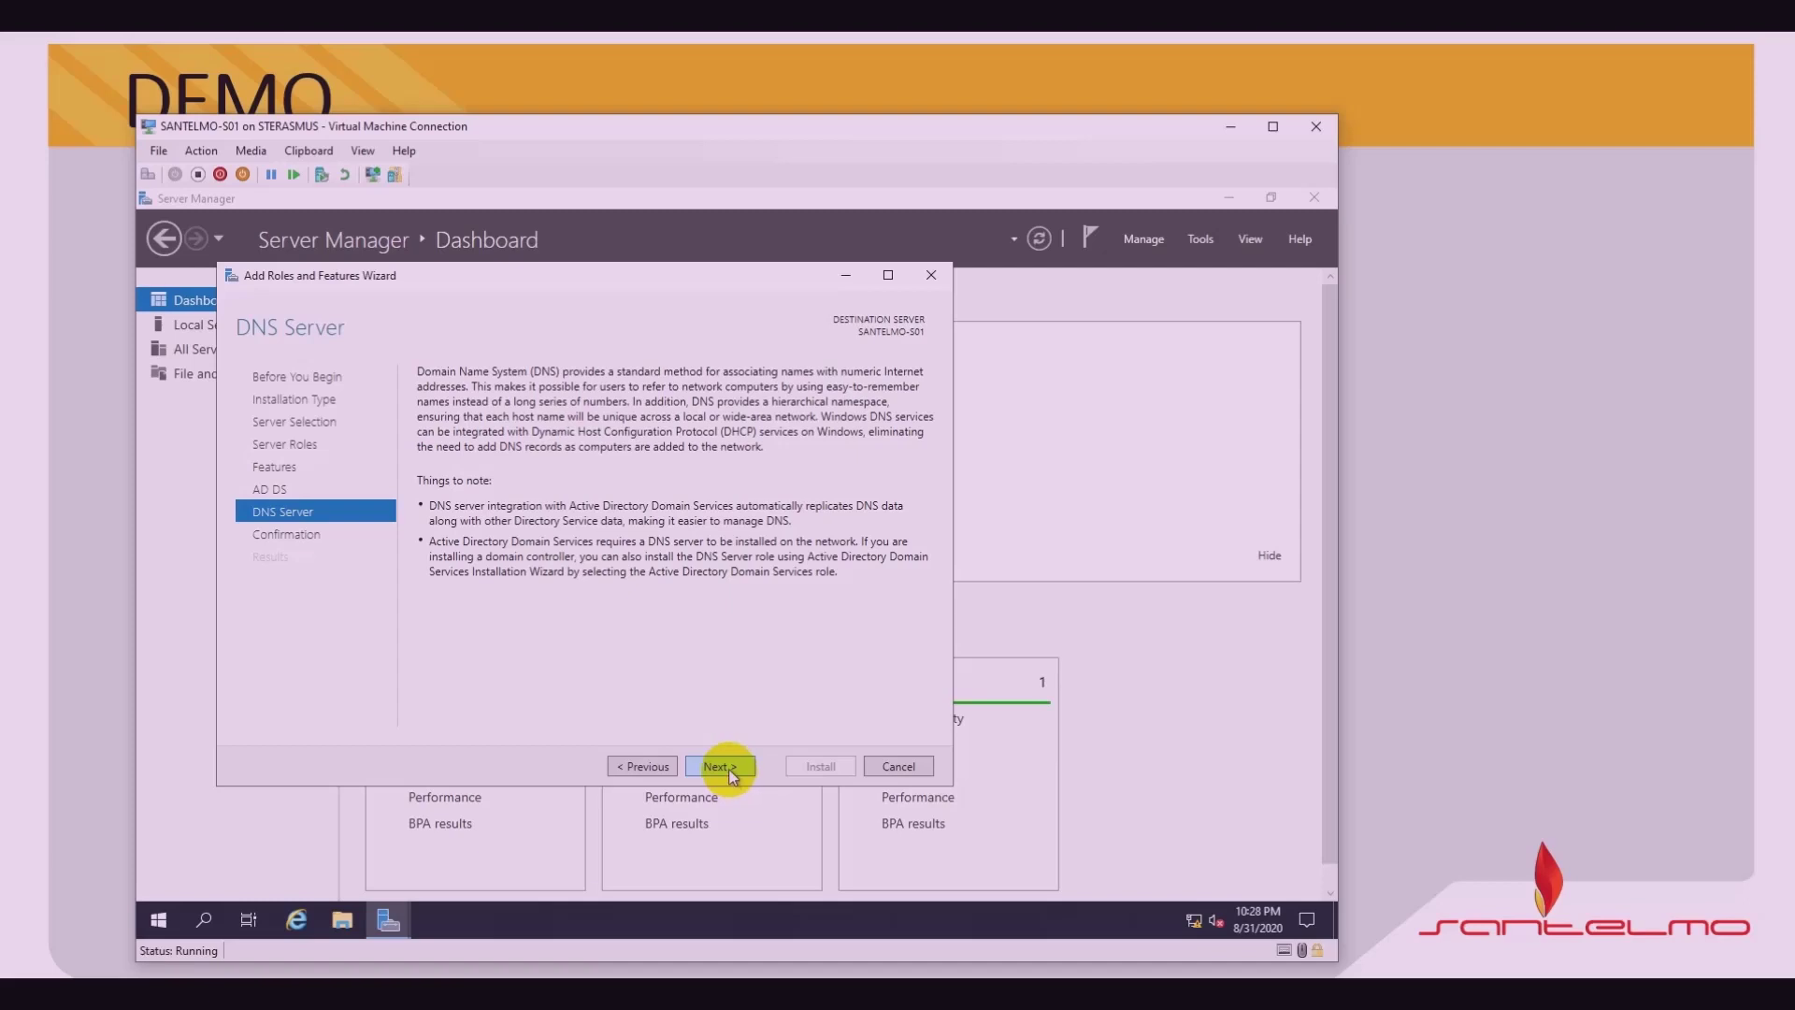
left_click(731, 771)
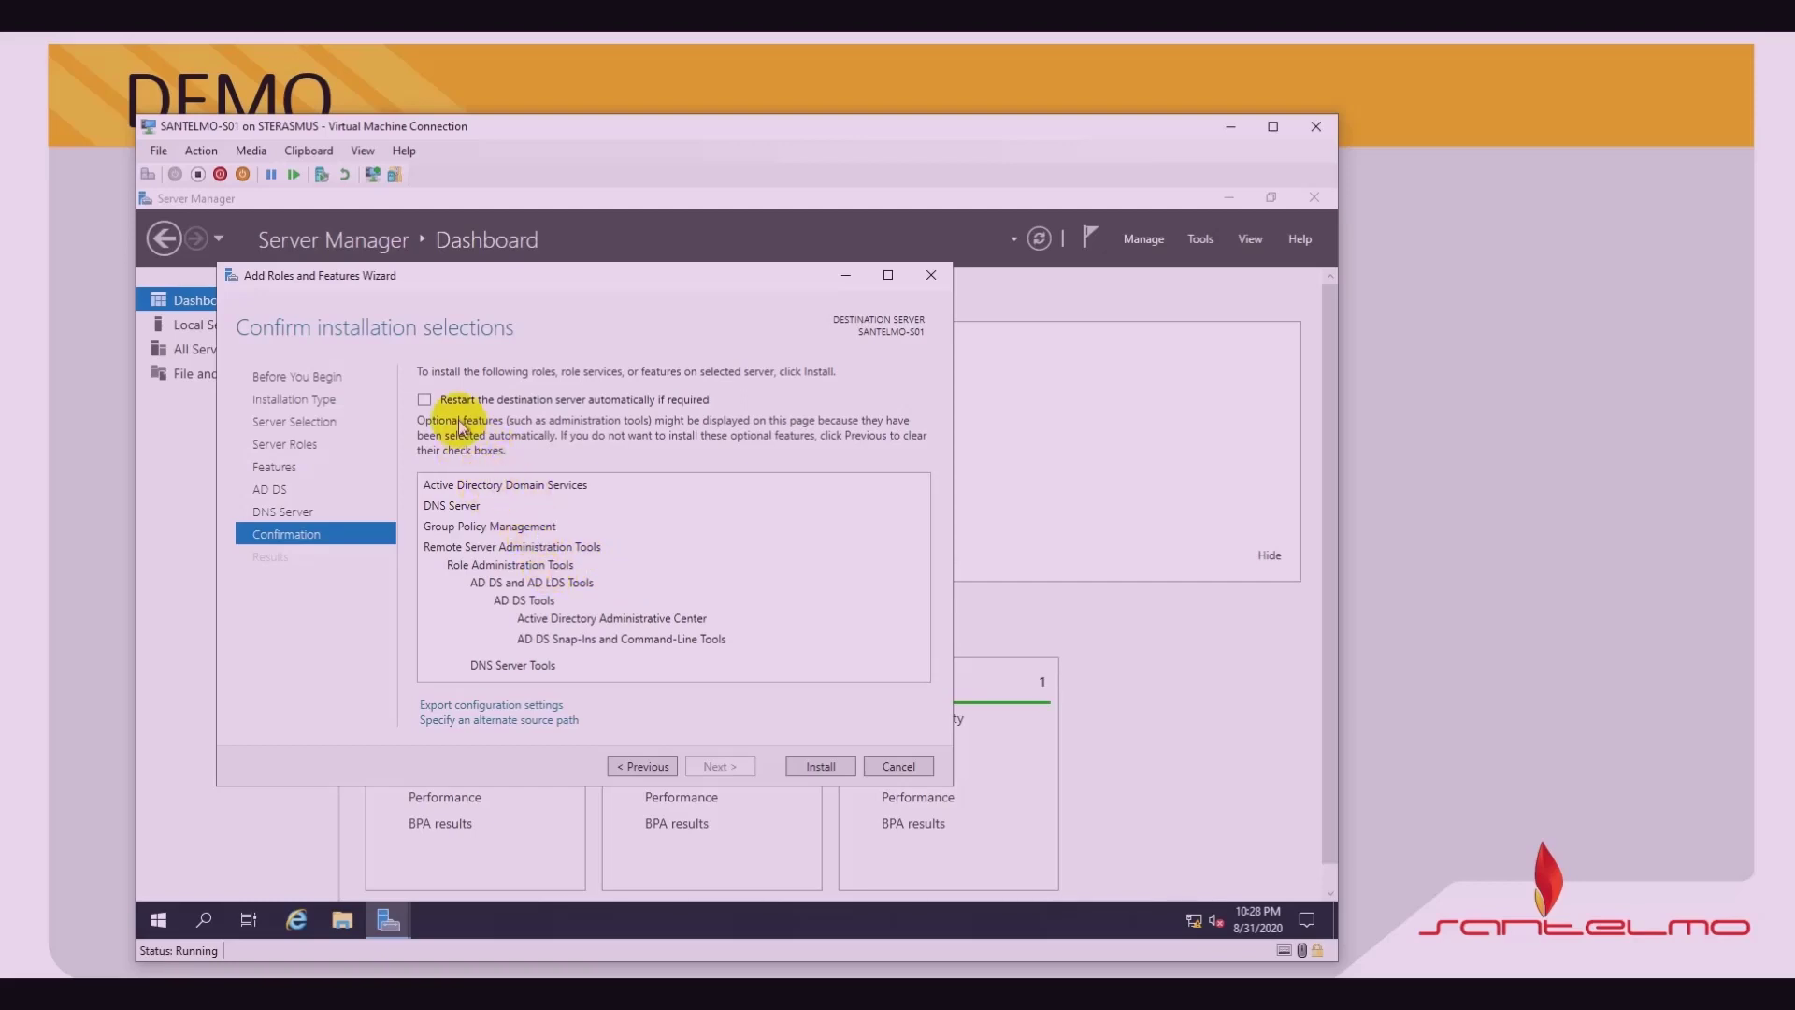
Enable automatic restart if required and begin installing AD DS and DNS Server.
left_click(424, 400)
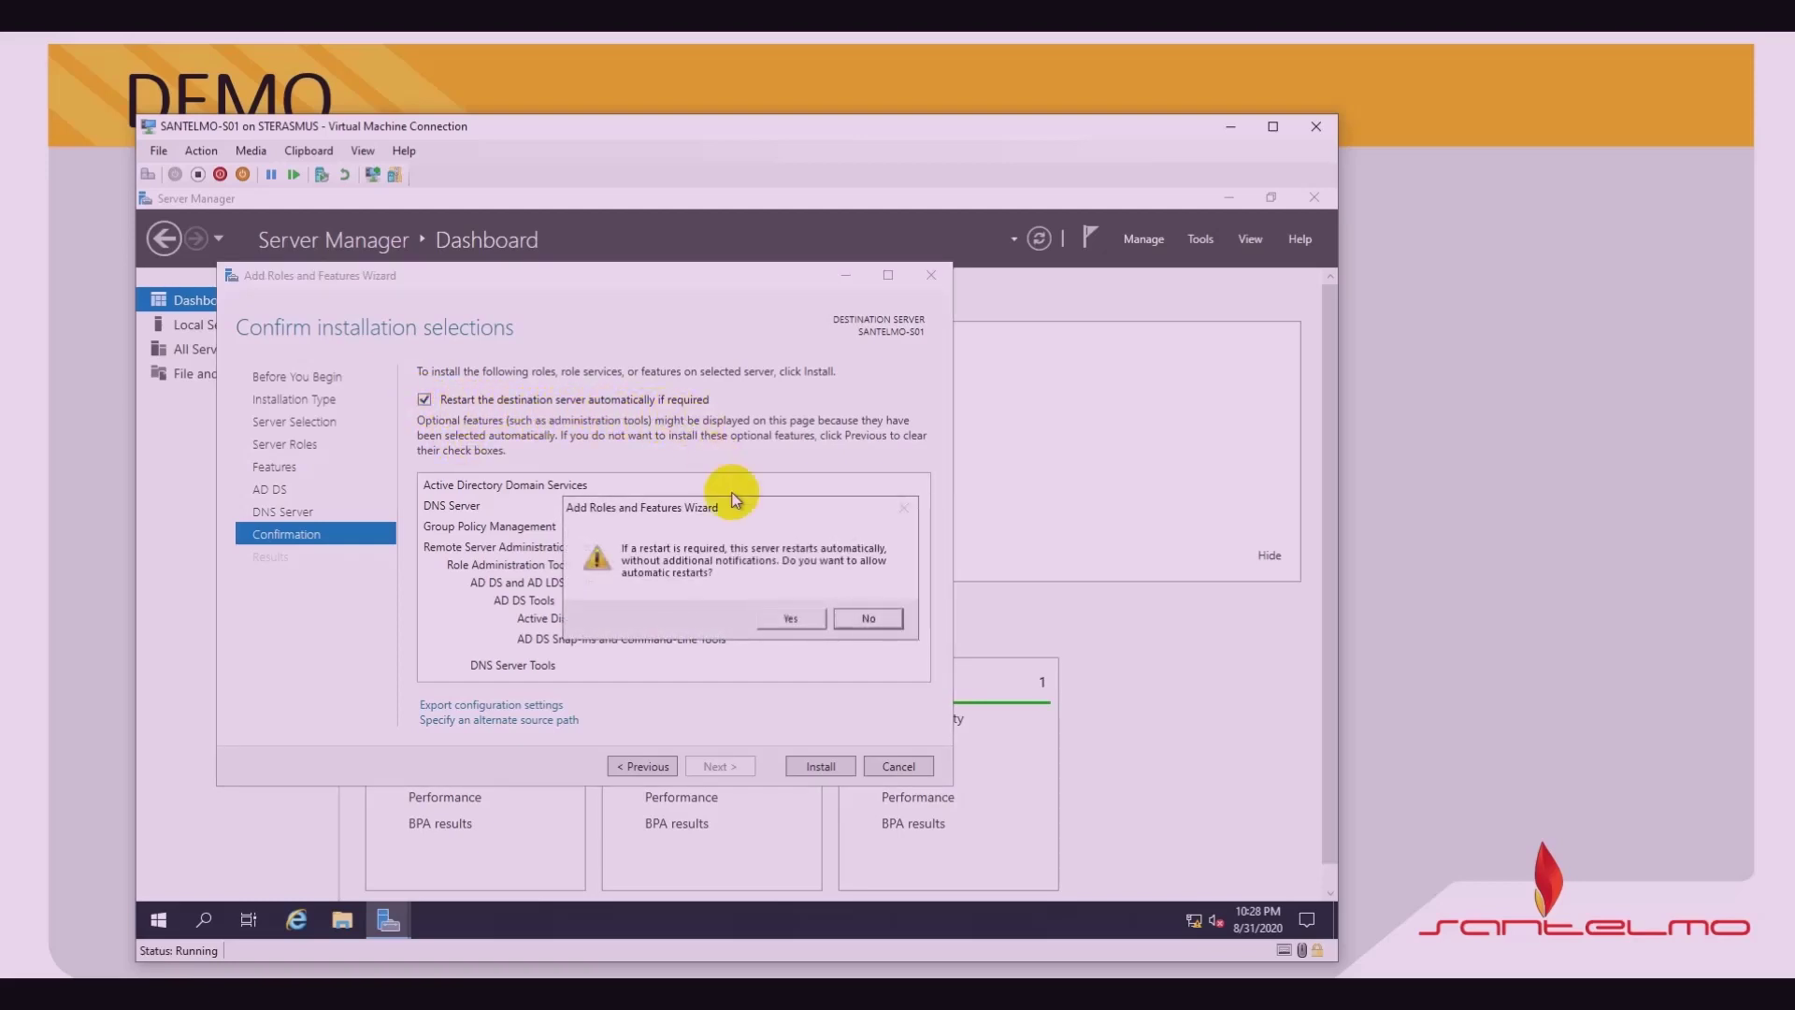
left_click(790, 619)
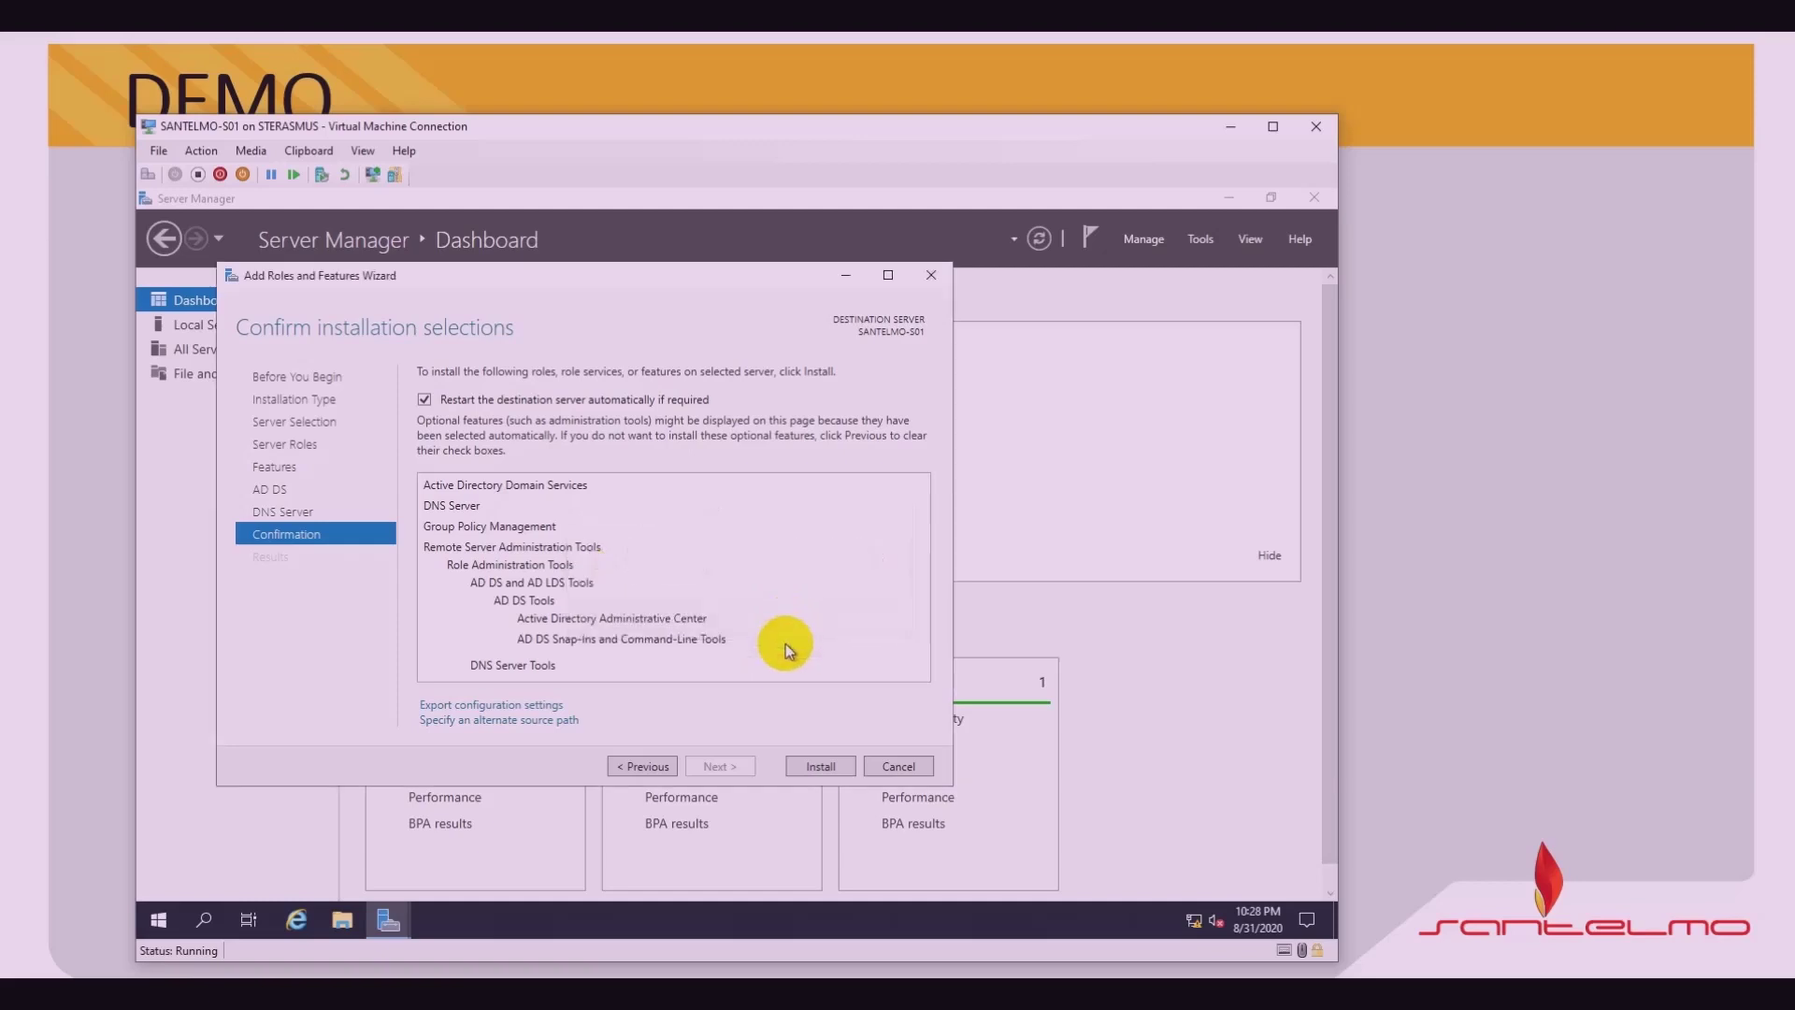
left_click(821, 766)
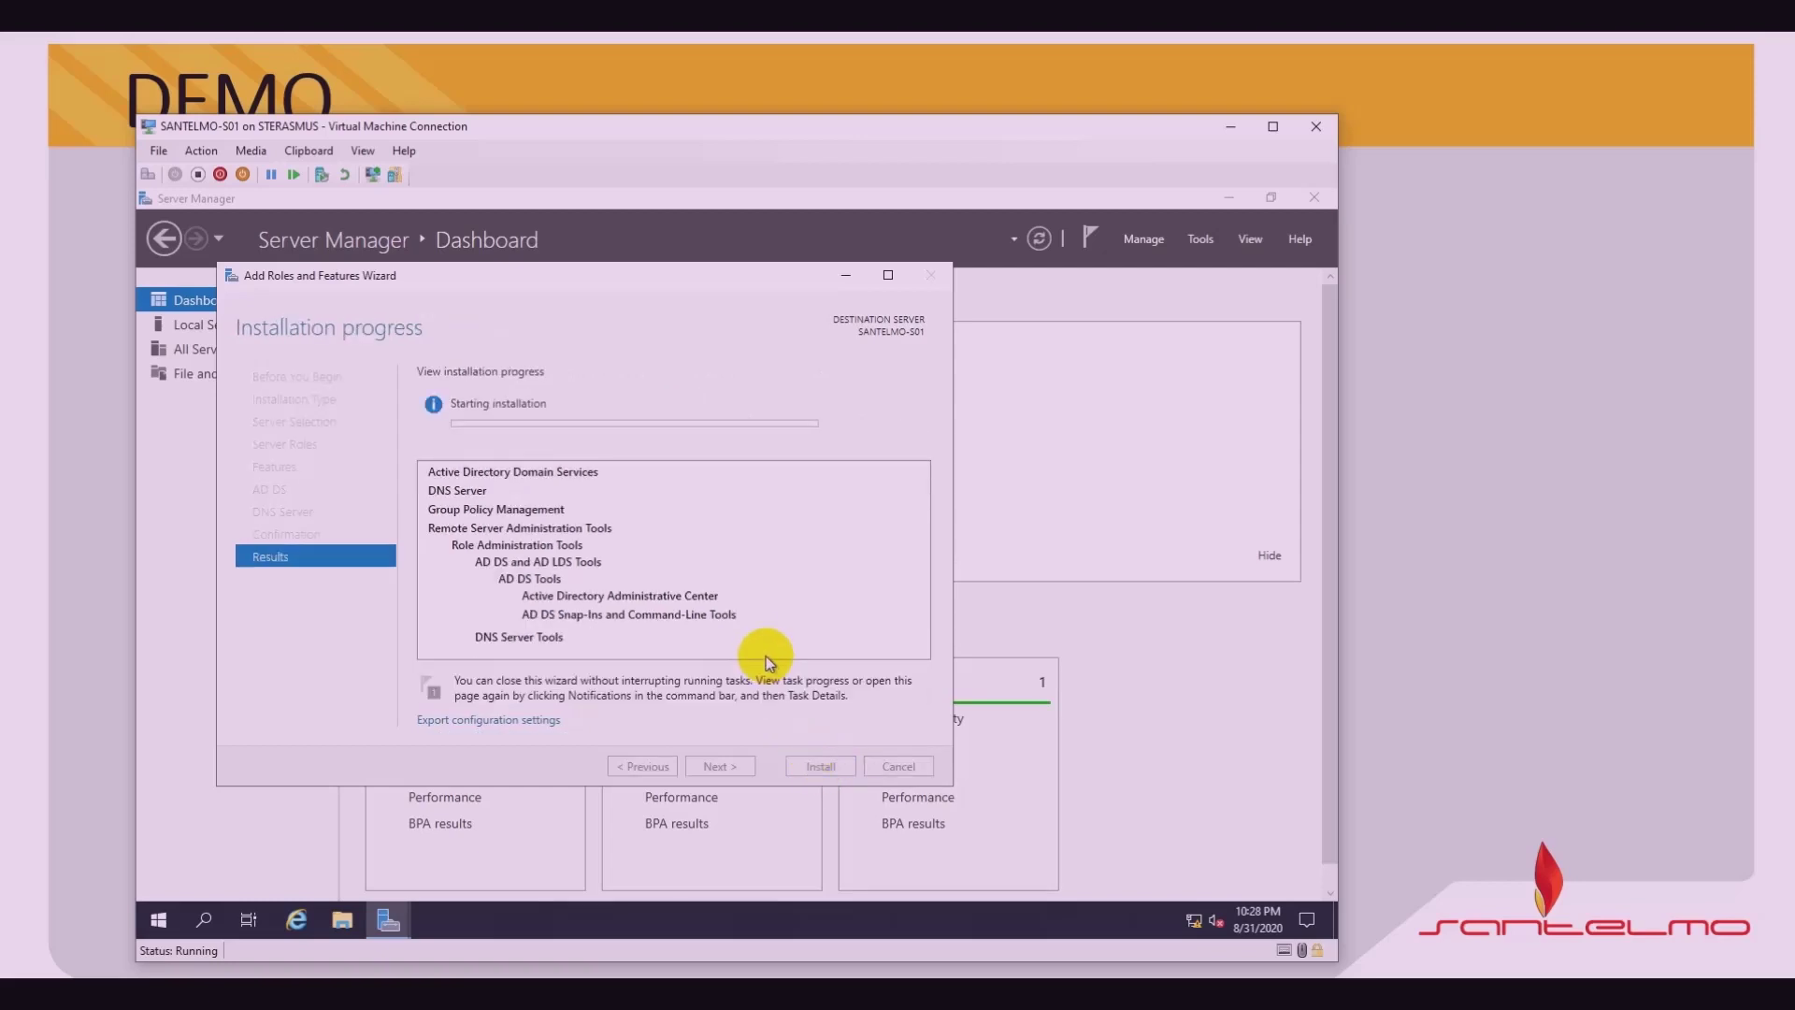
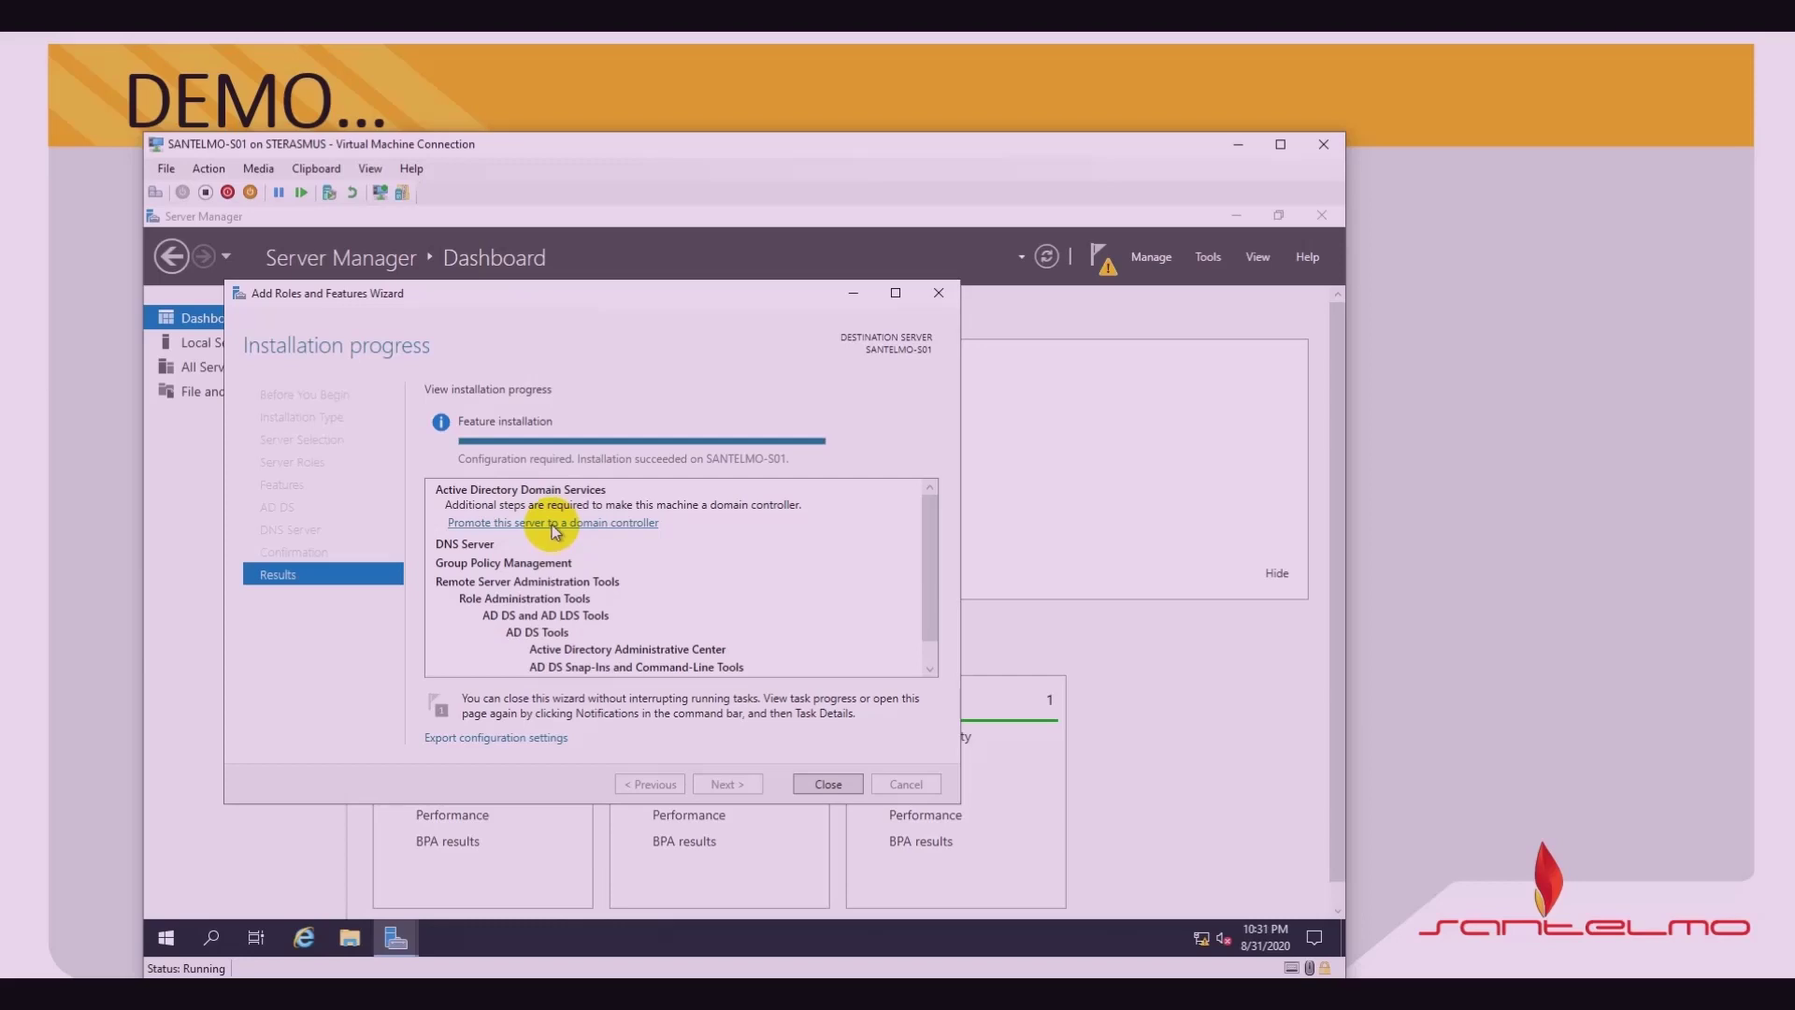
Launch the AD DS Configuration Wizard from the 'Promote this server to a domain controller' link.
left_click(561, 529)
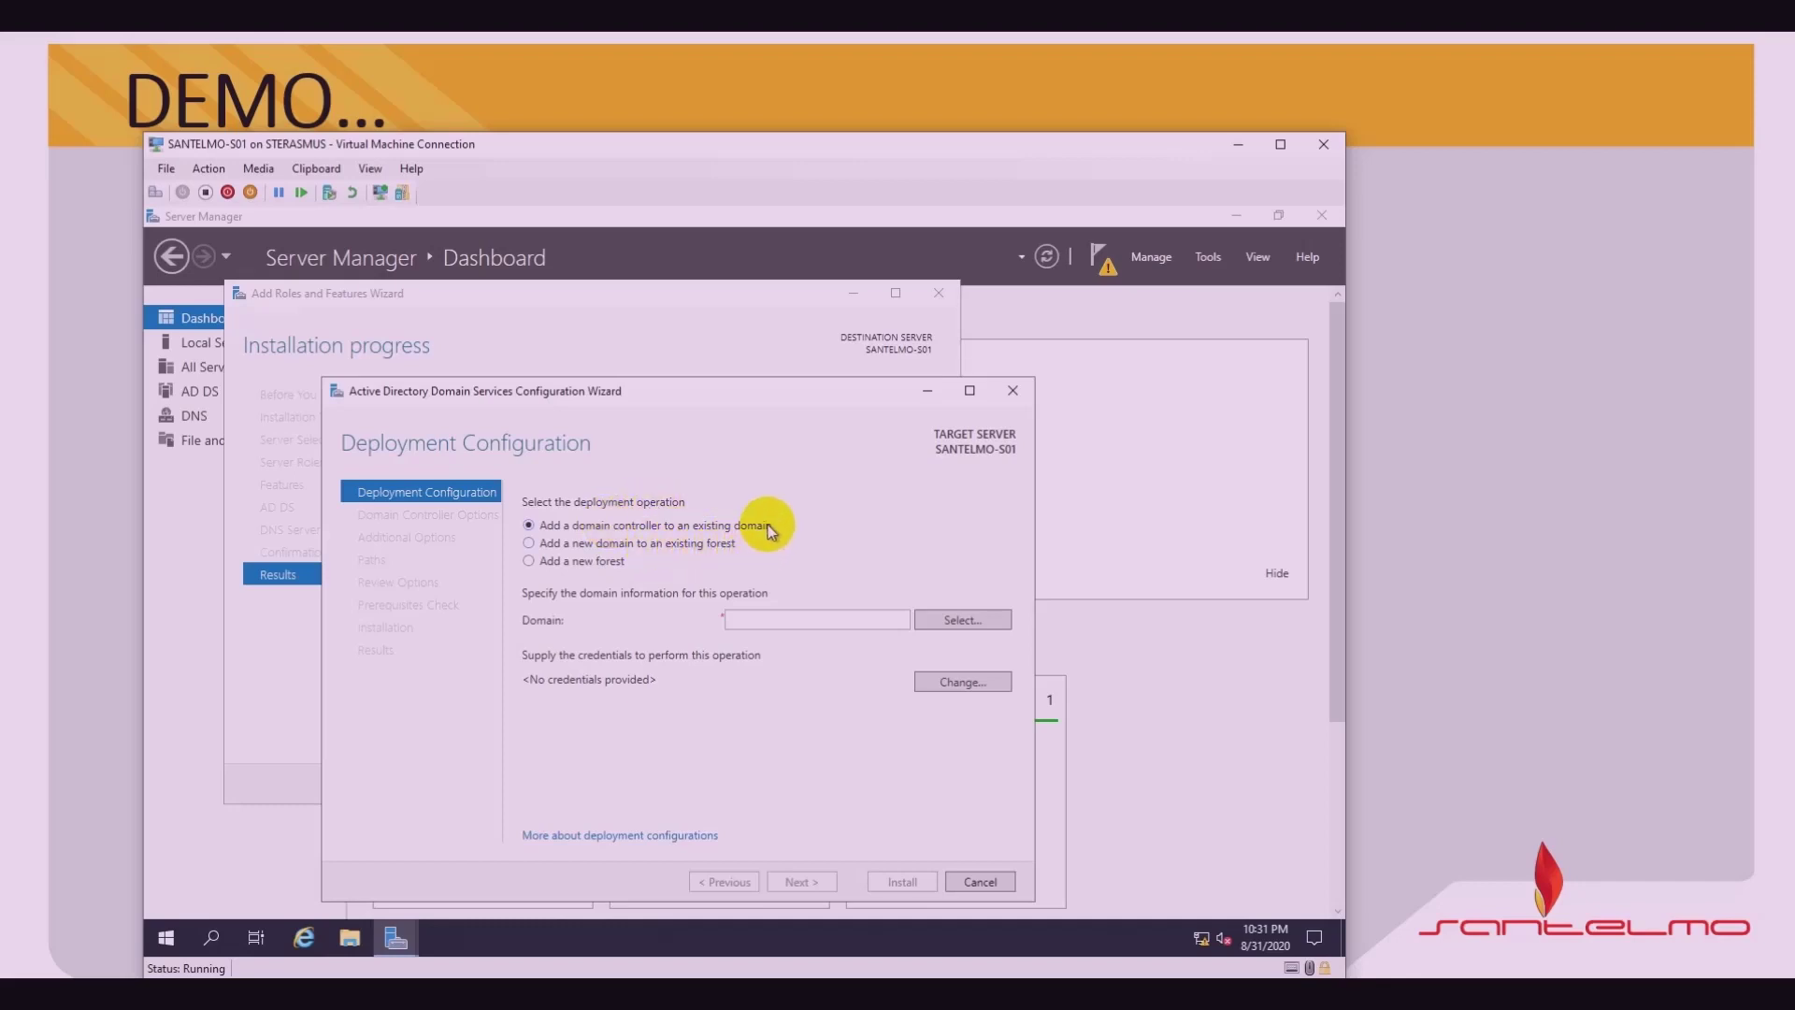
Choose 'Add a new forest' with root domain name santelmo.net and continue.
left_click(529, 546)
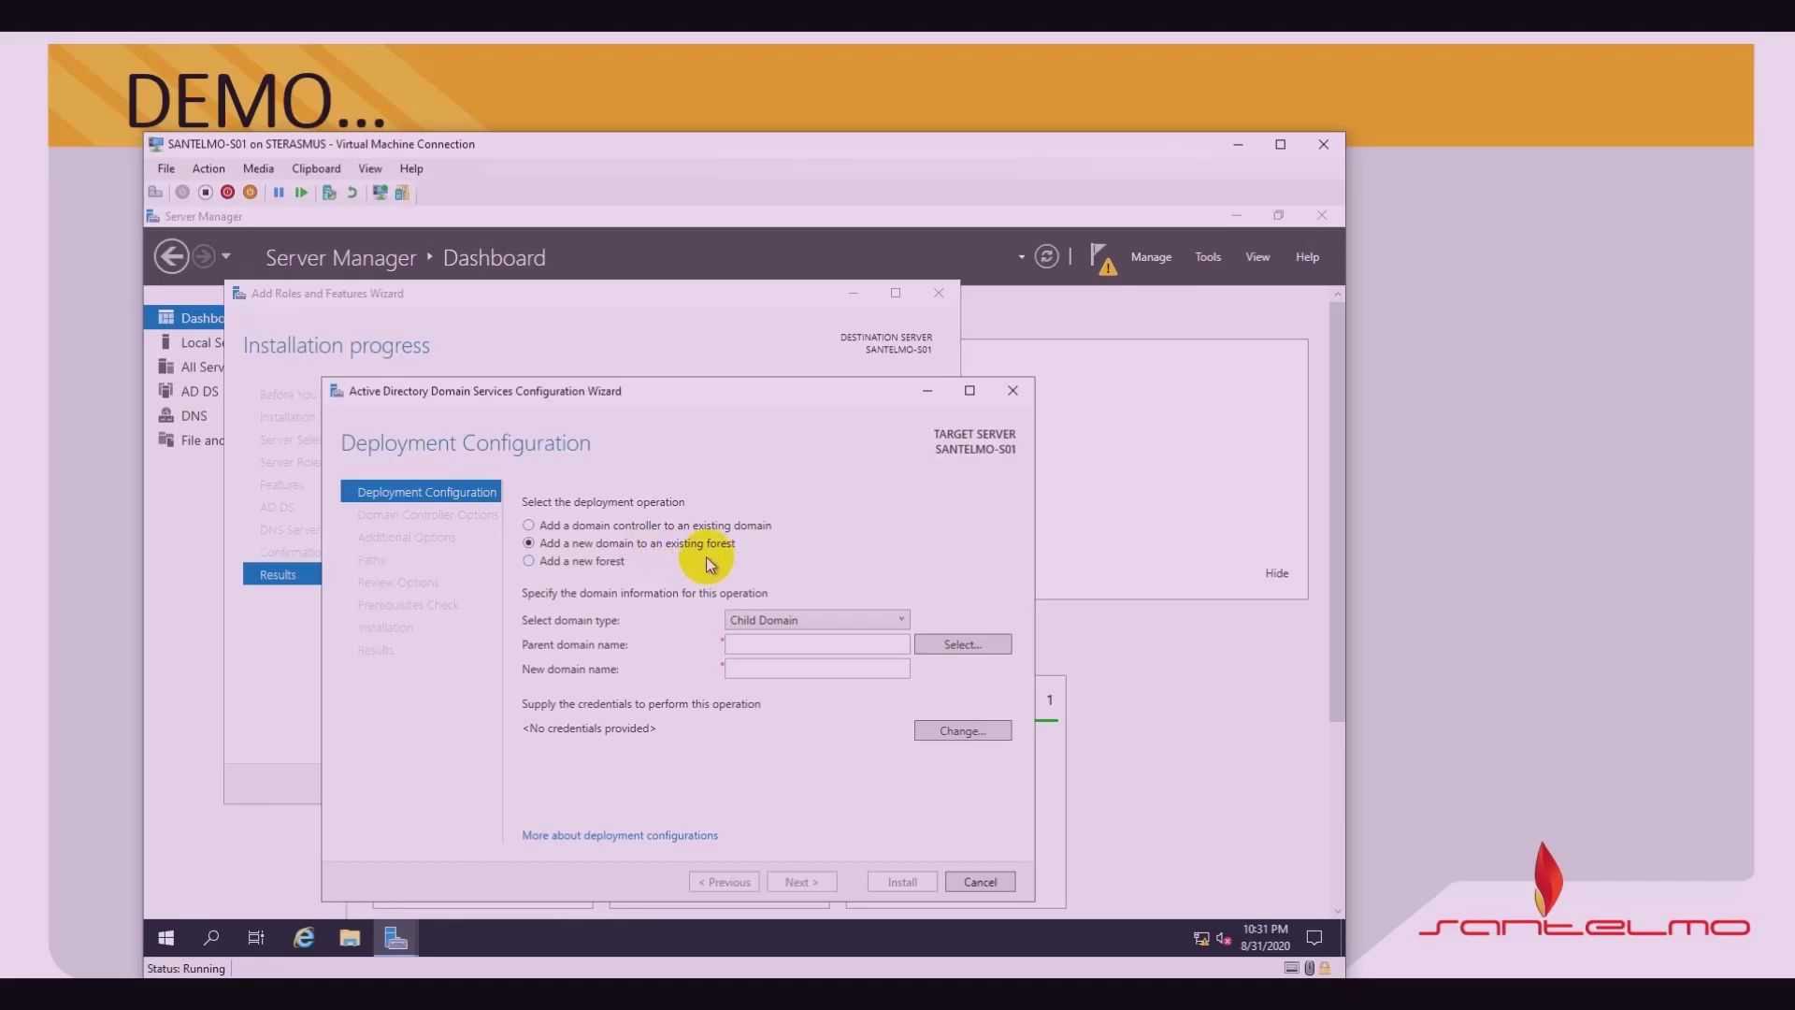
left_click(533, 563)
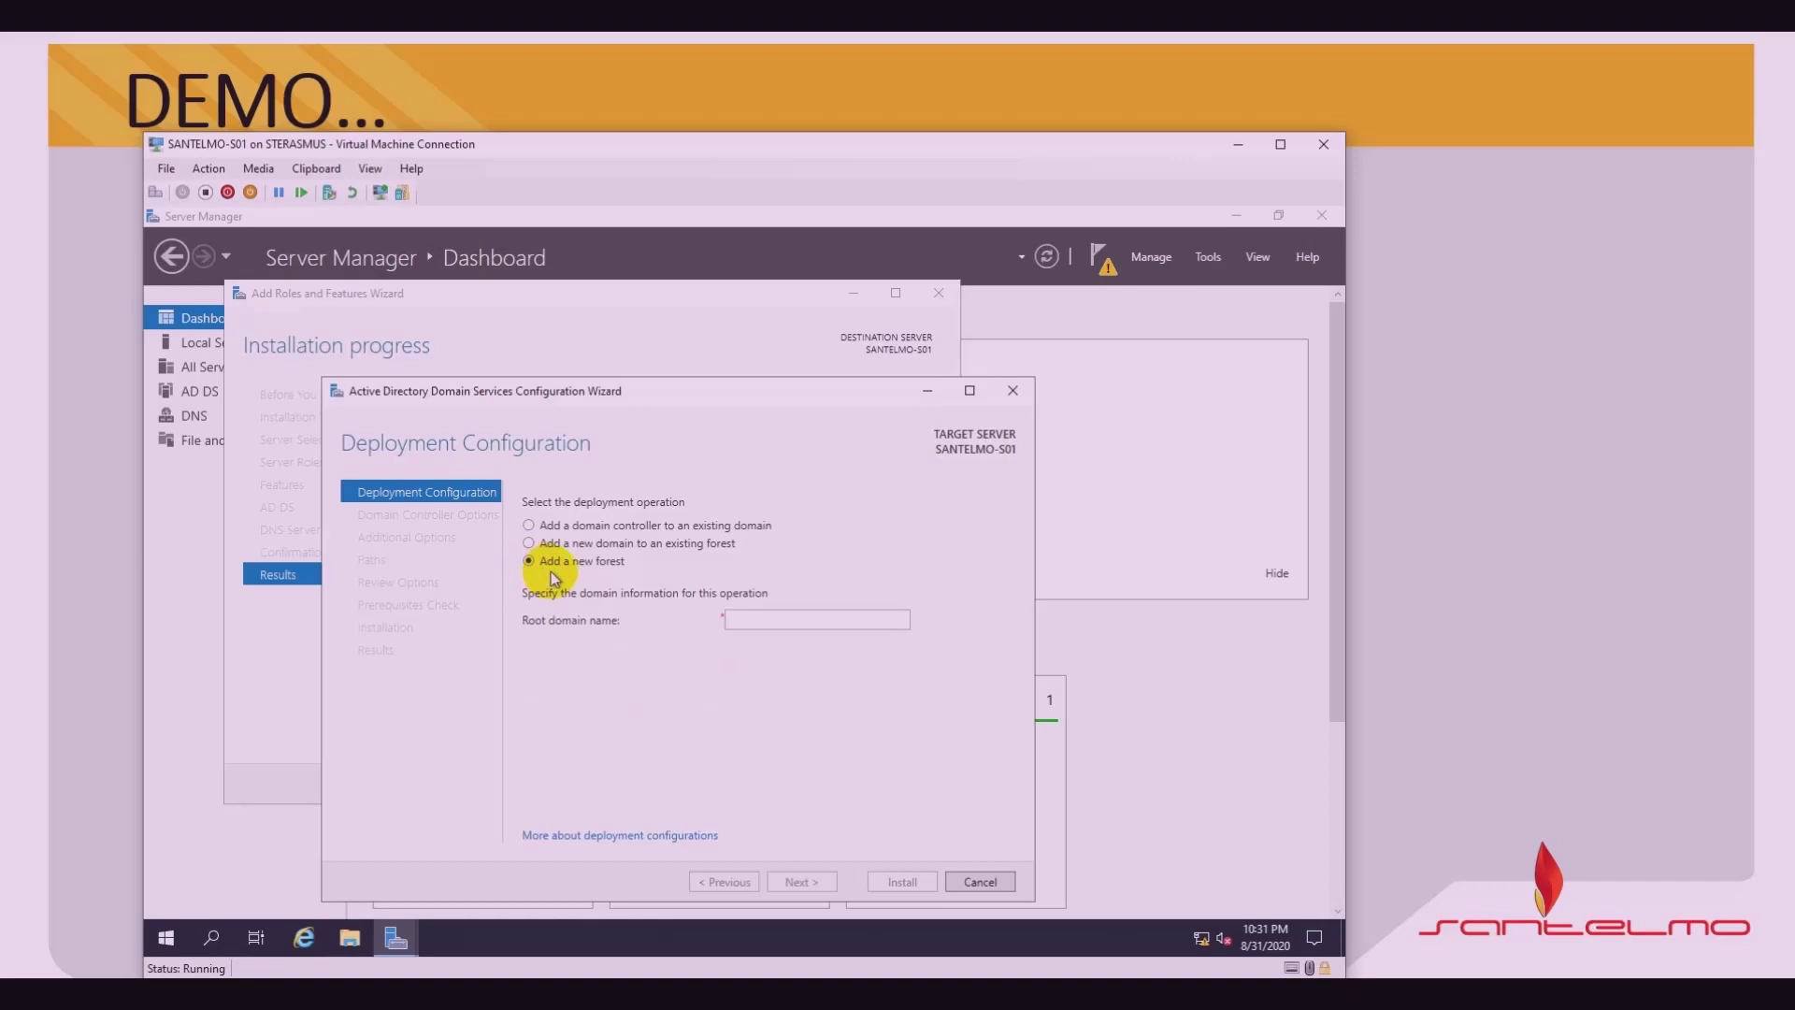
left_click(753, 617)
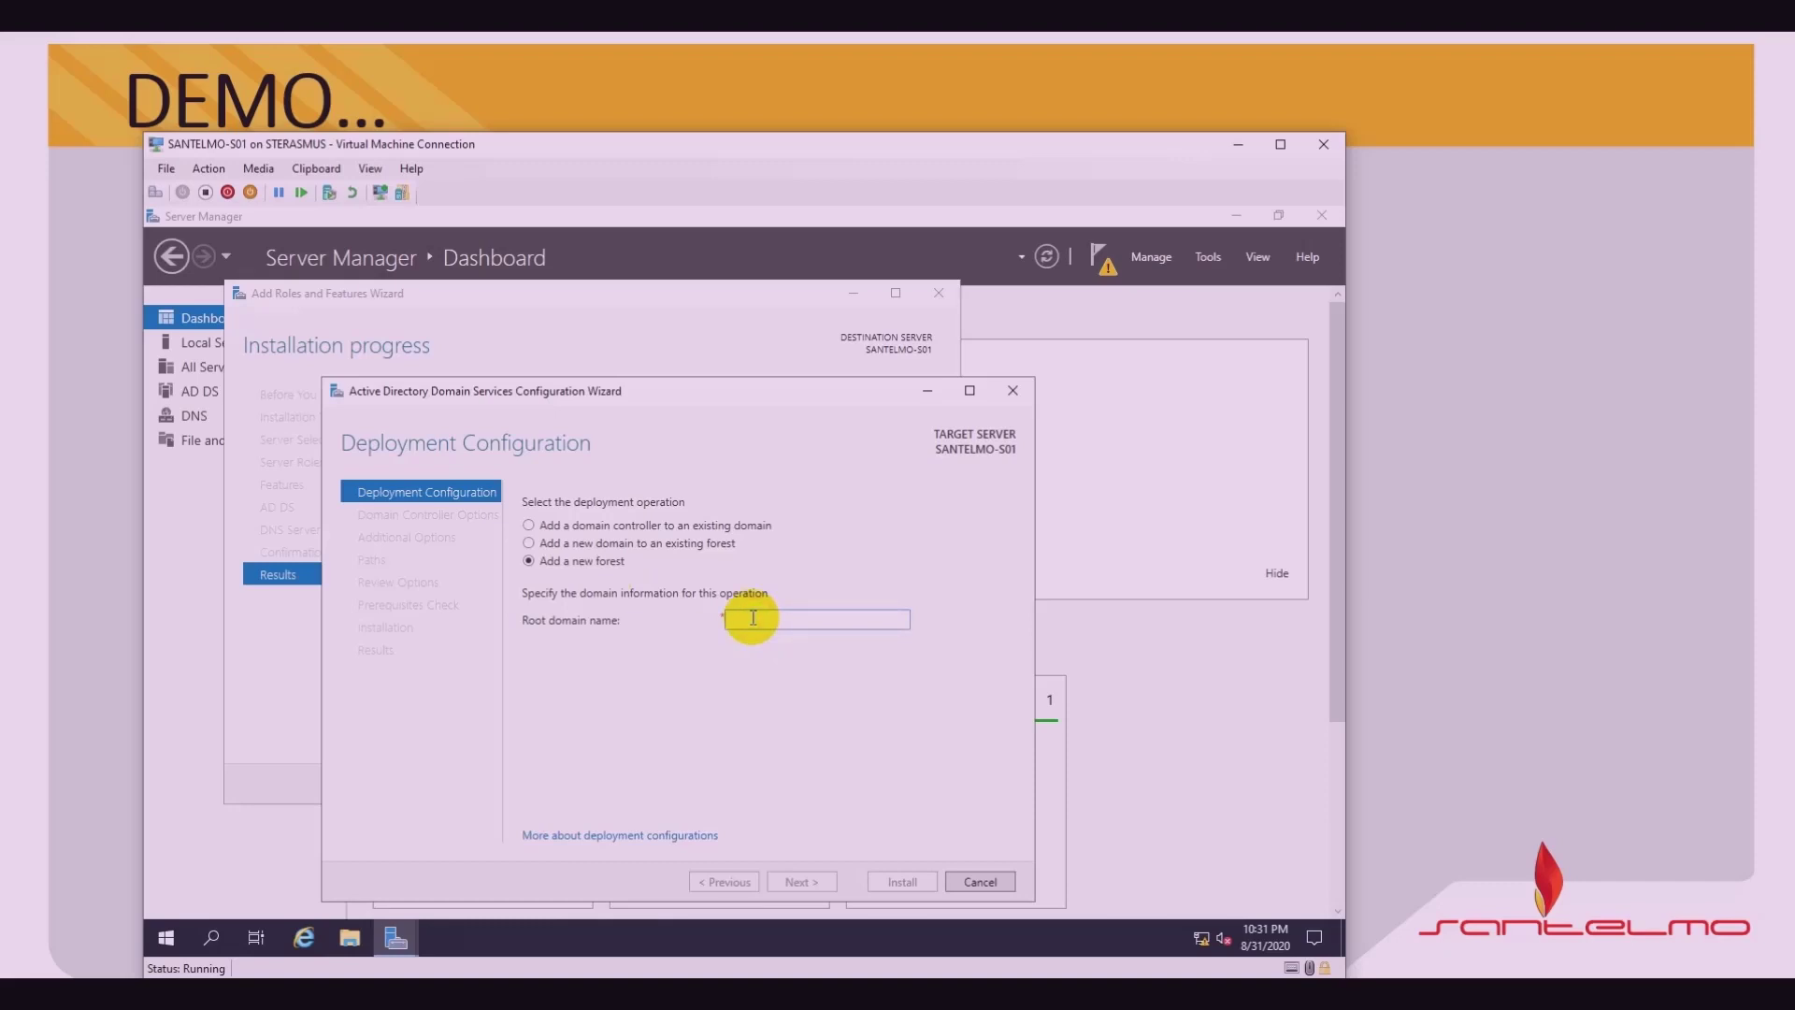
type("sa")
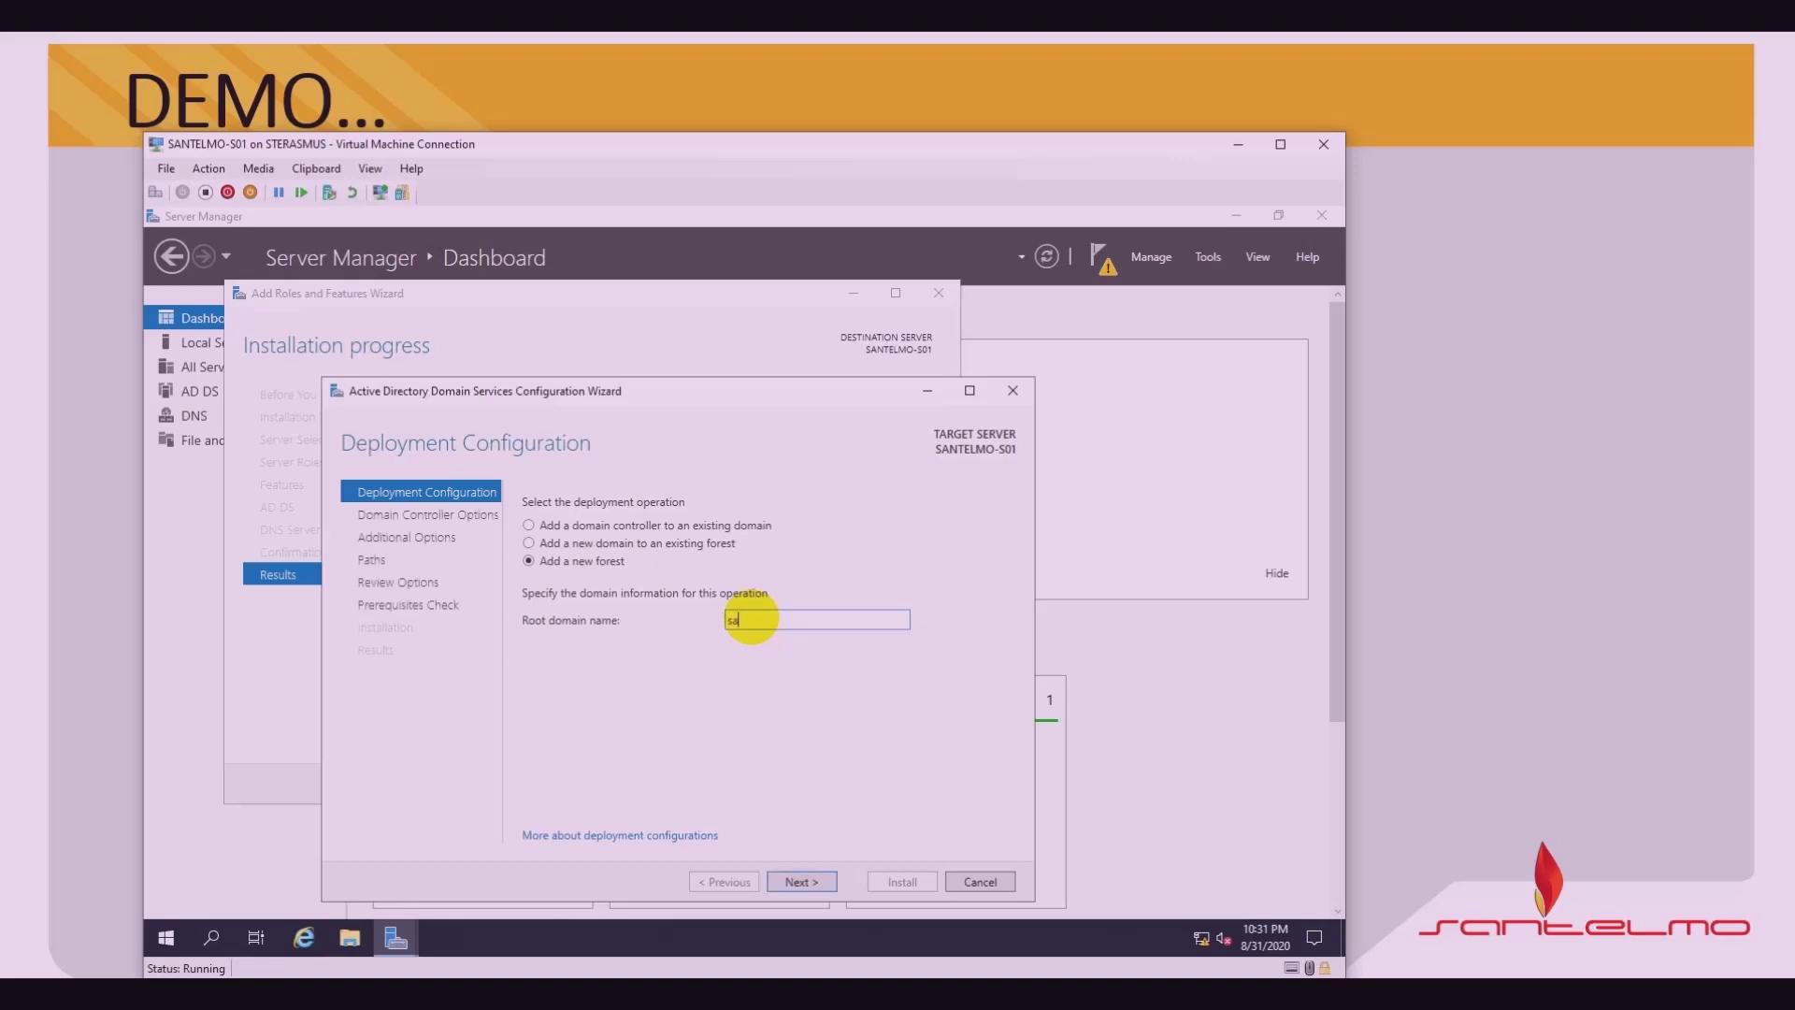
type("ntelmo.net")
left_click(806, 883)
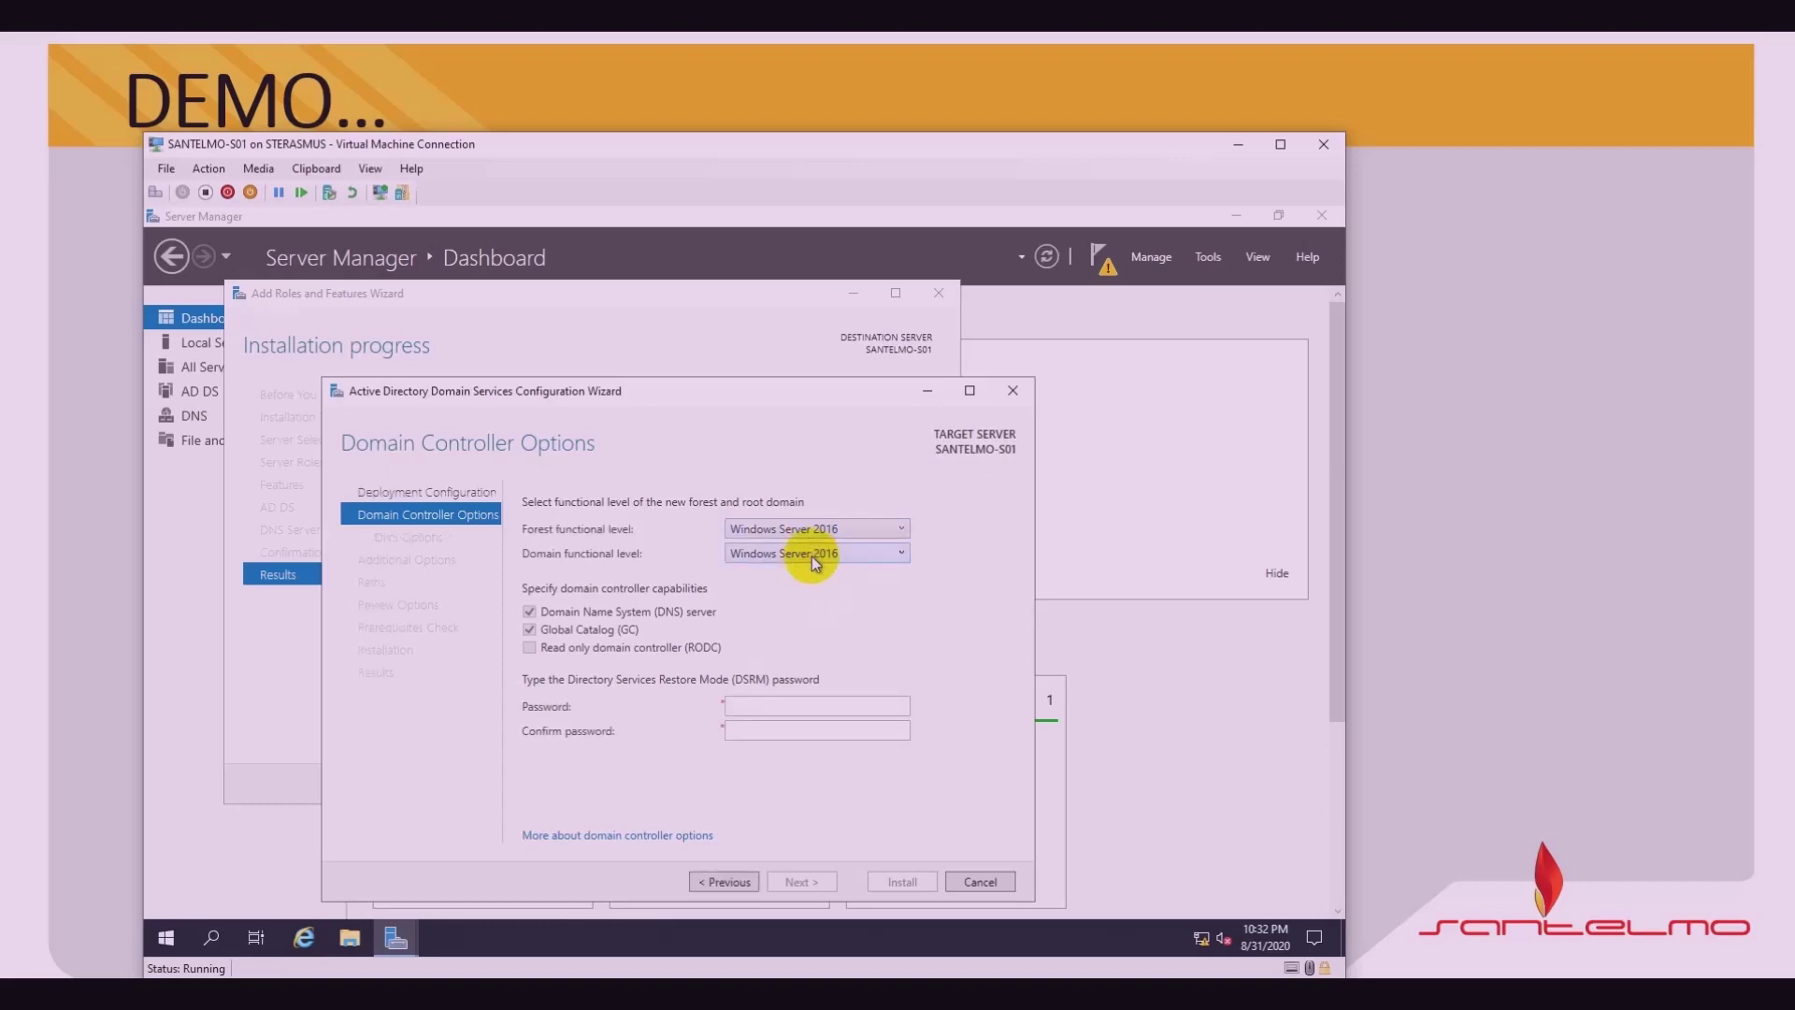
Check the Domain functional level list and keep Windows Server 2016 selected.
left_click(811, 554)
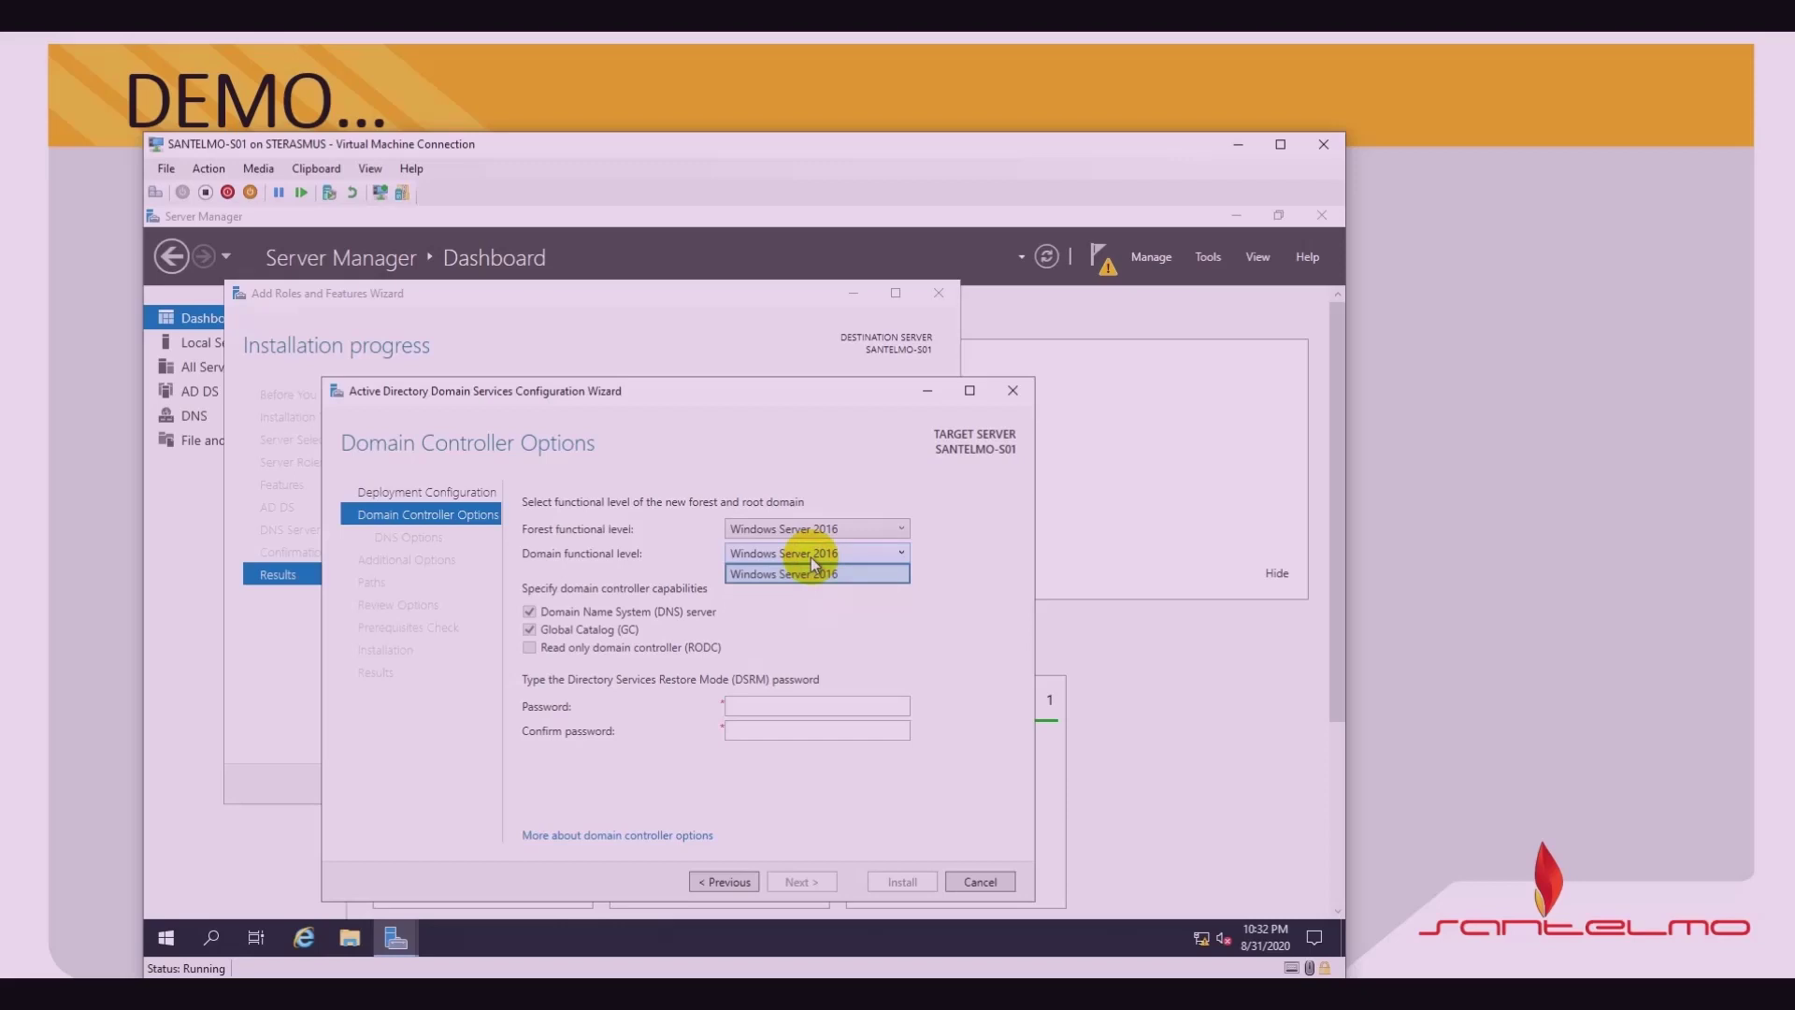
left_click(811, 558)
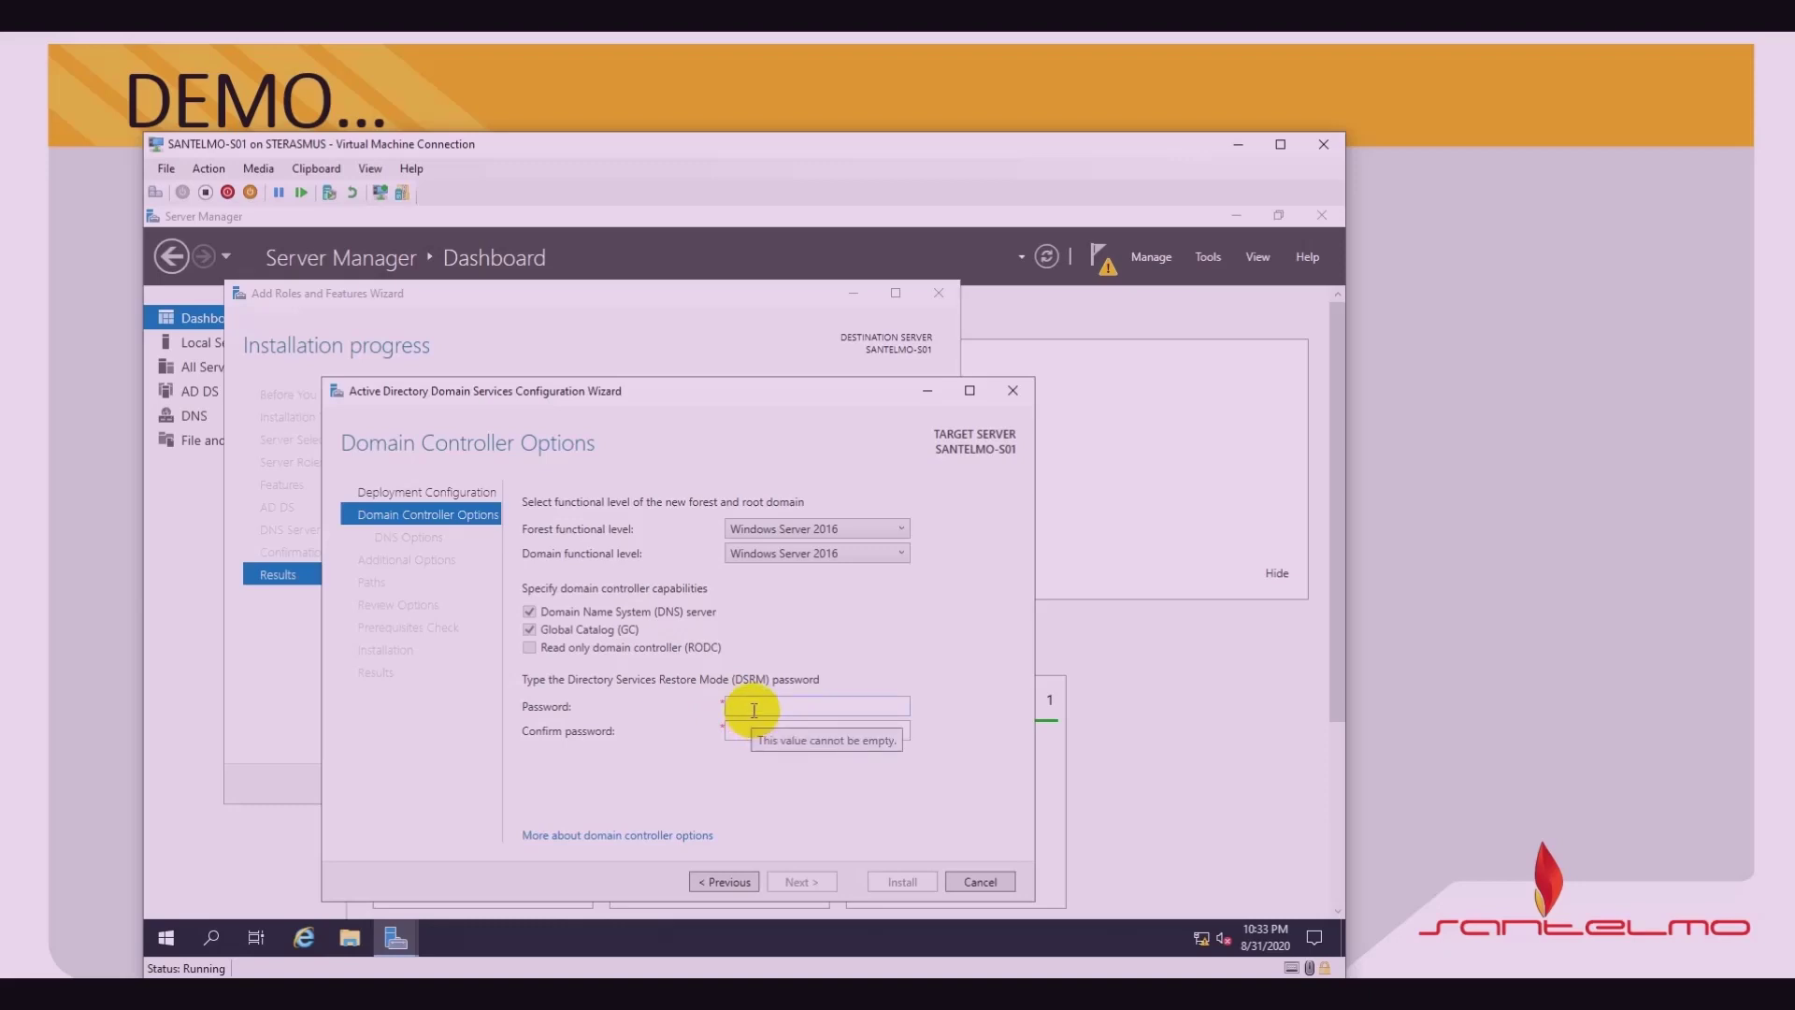
Enter the Directory Services Restore Mode password and type it again to confirm.
left_click(753, 710)
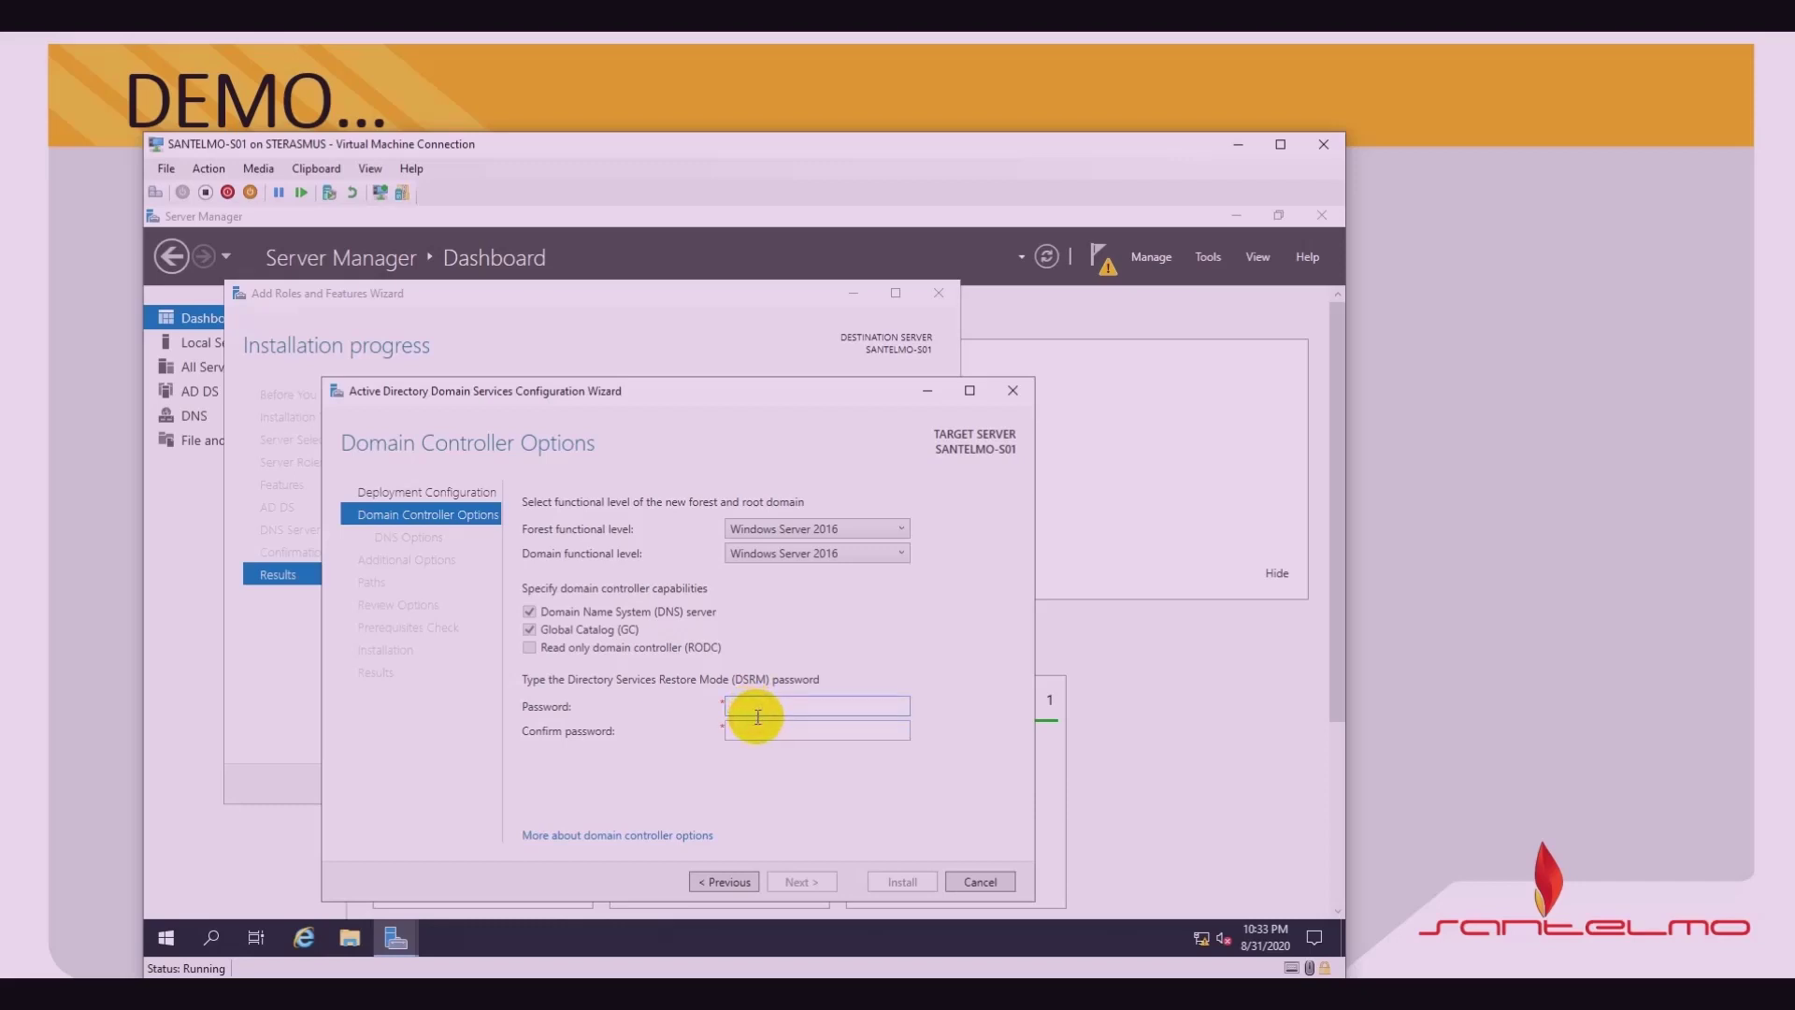
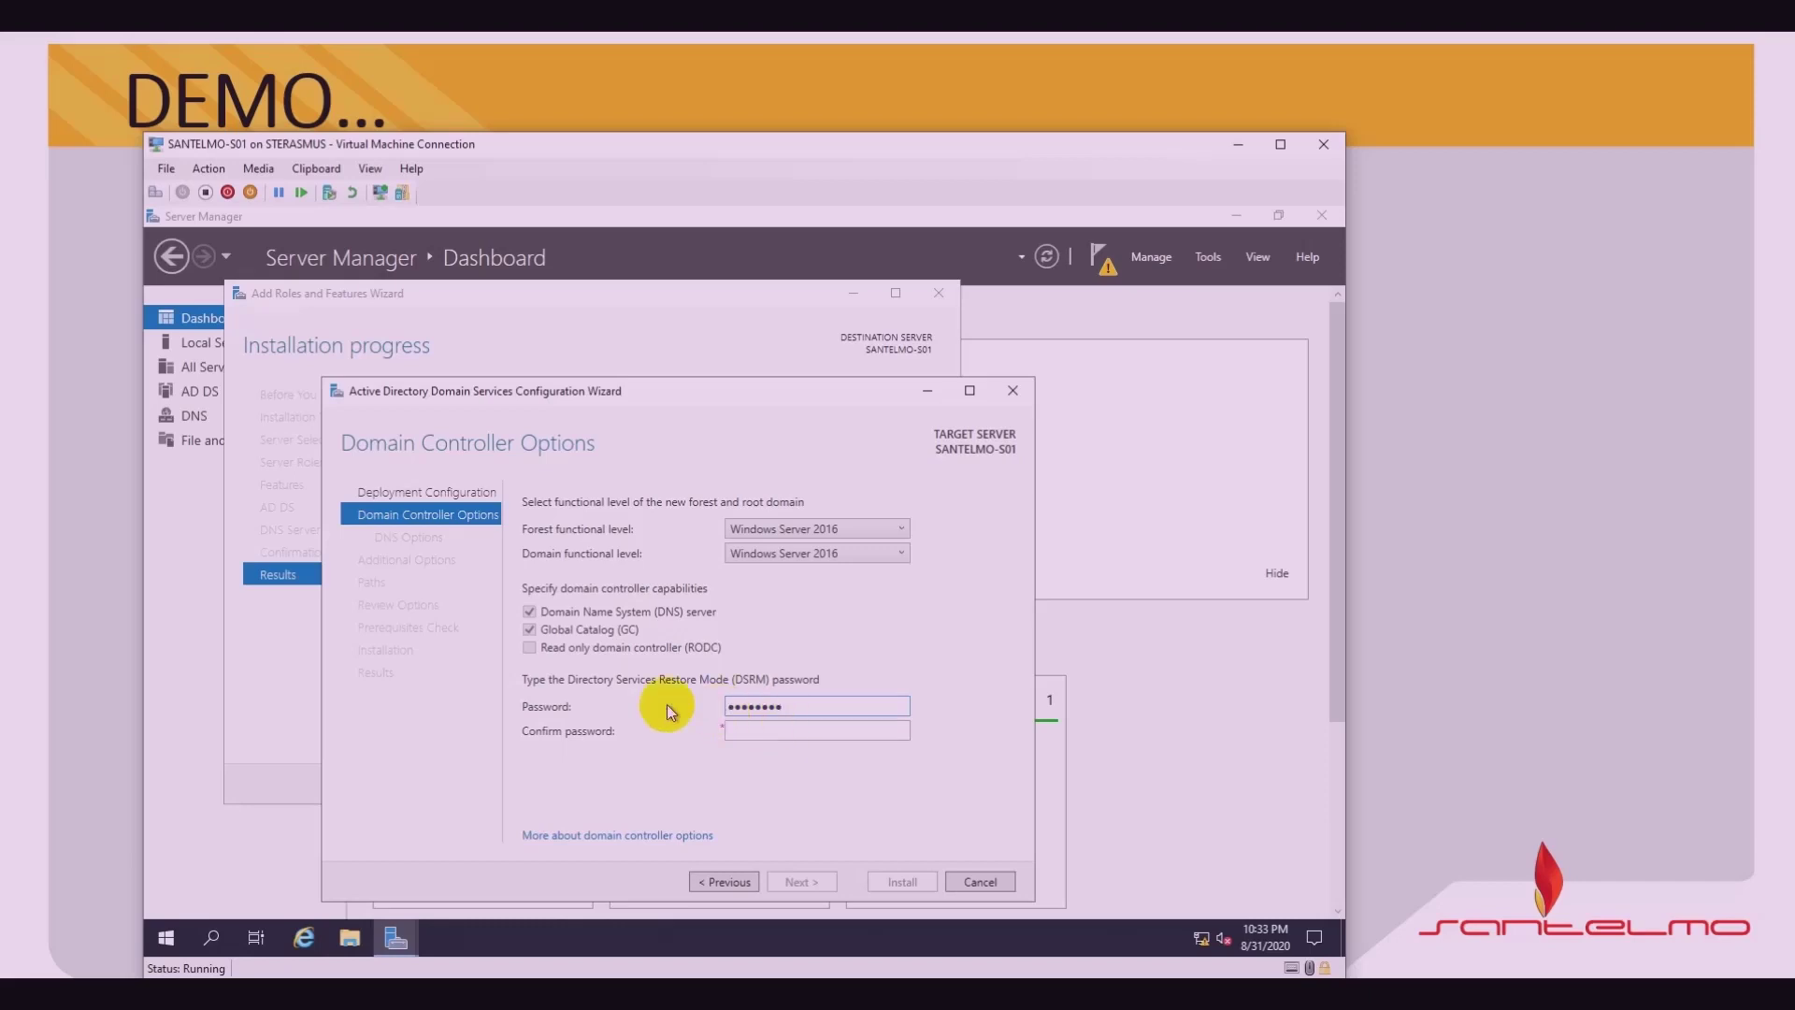
left_click(752, 733)
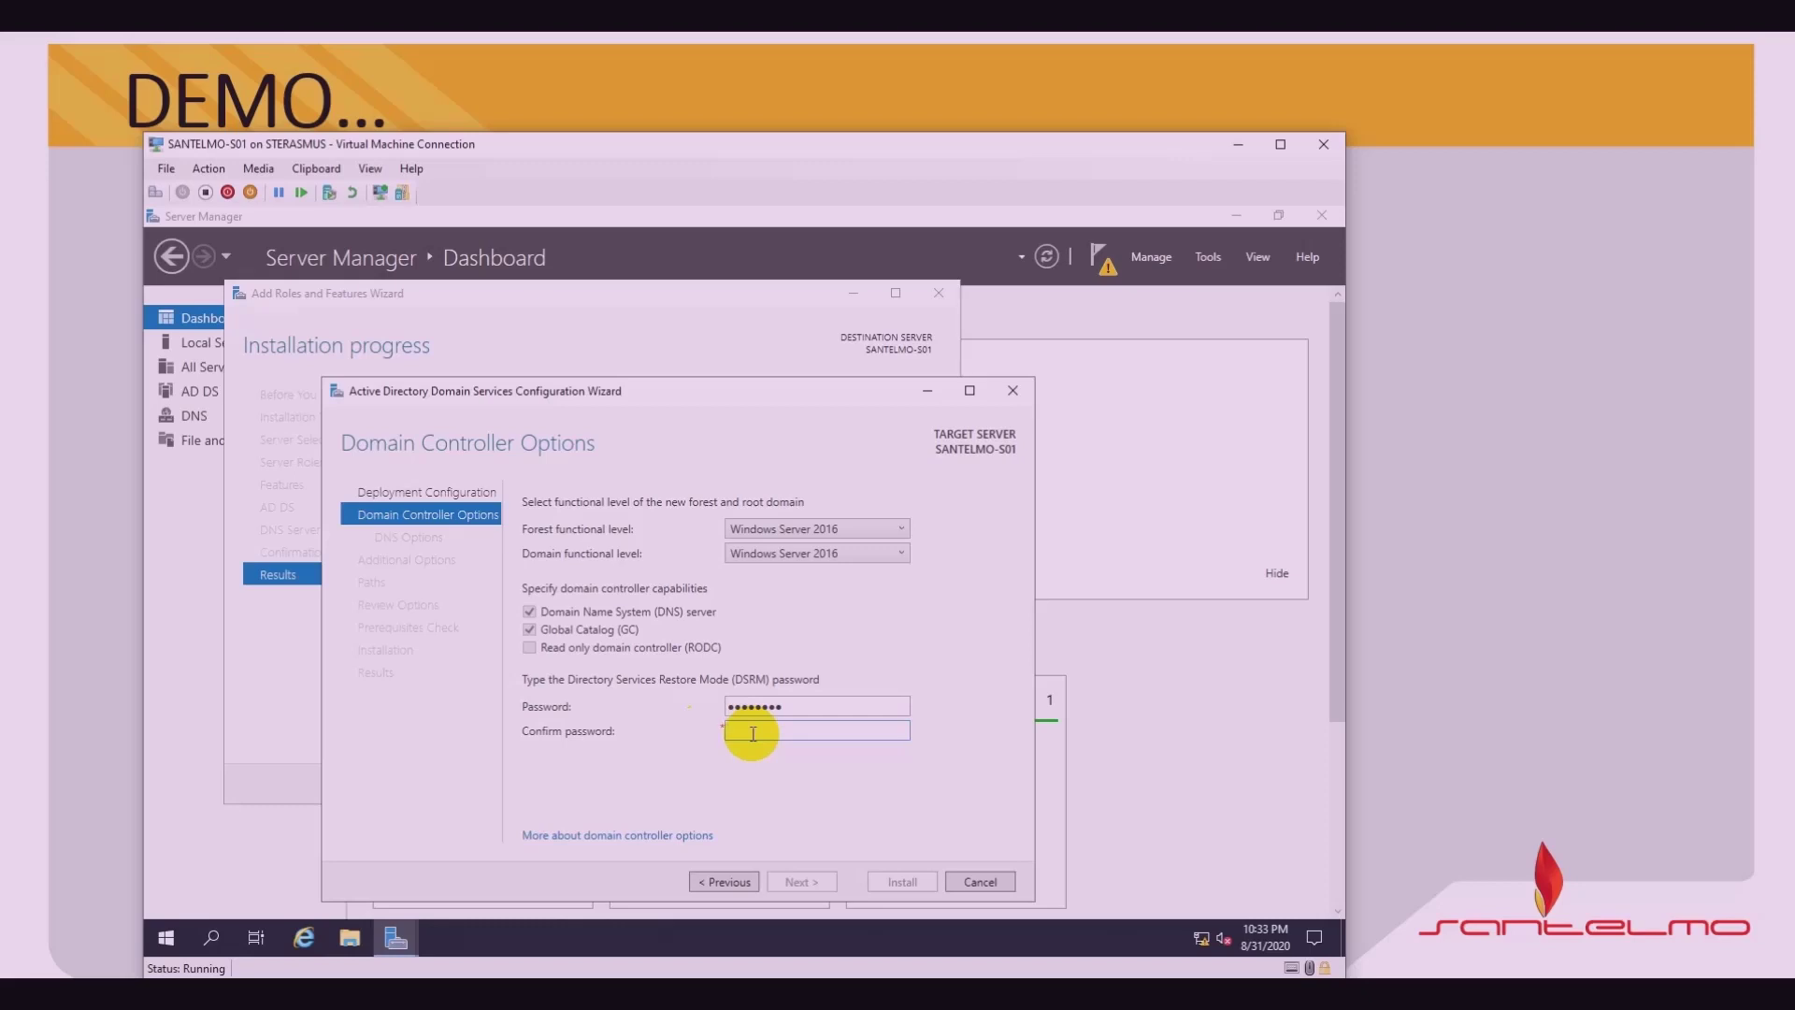
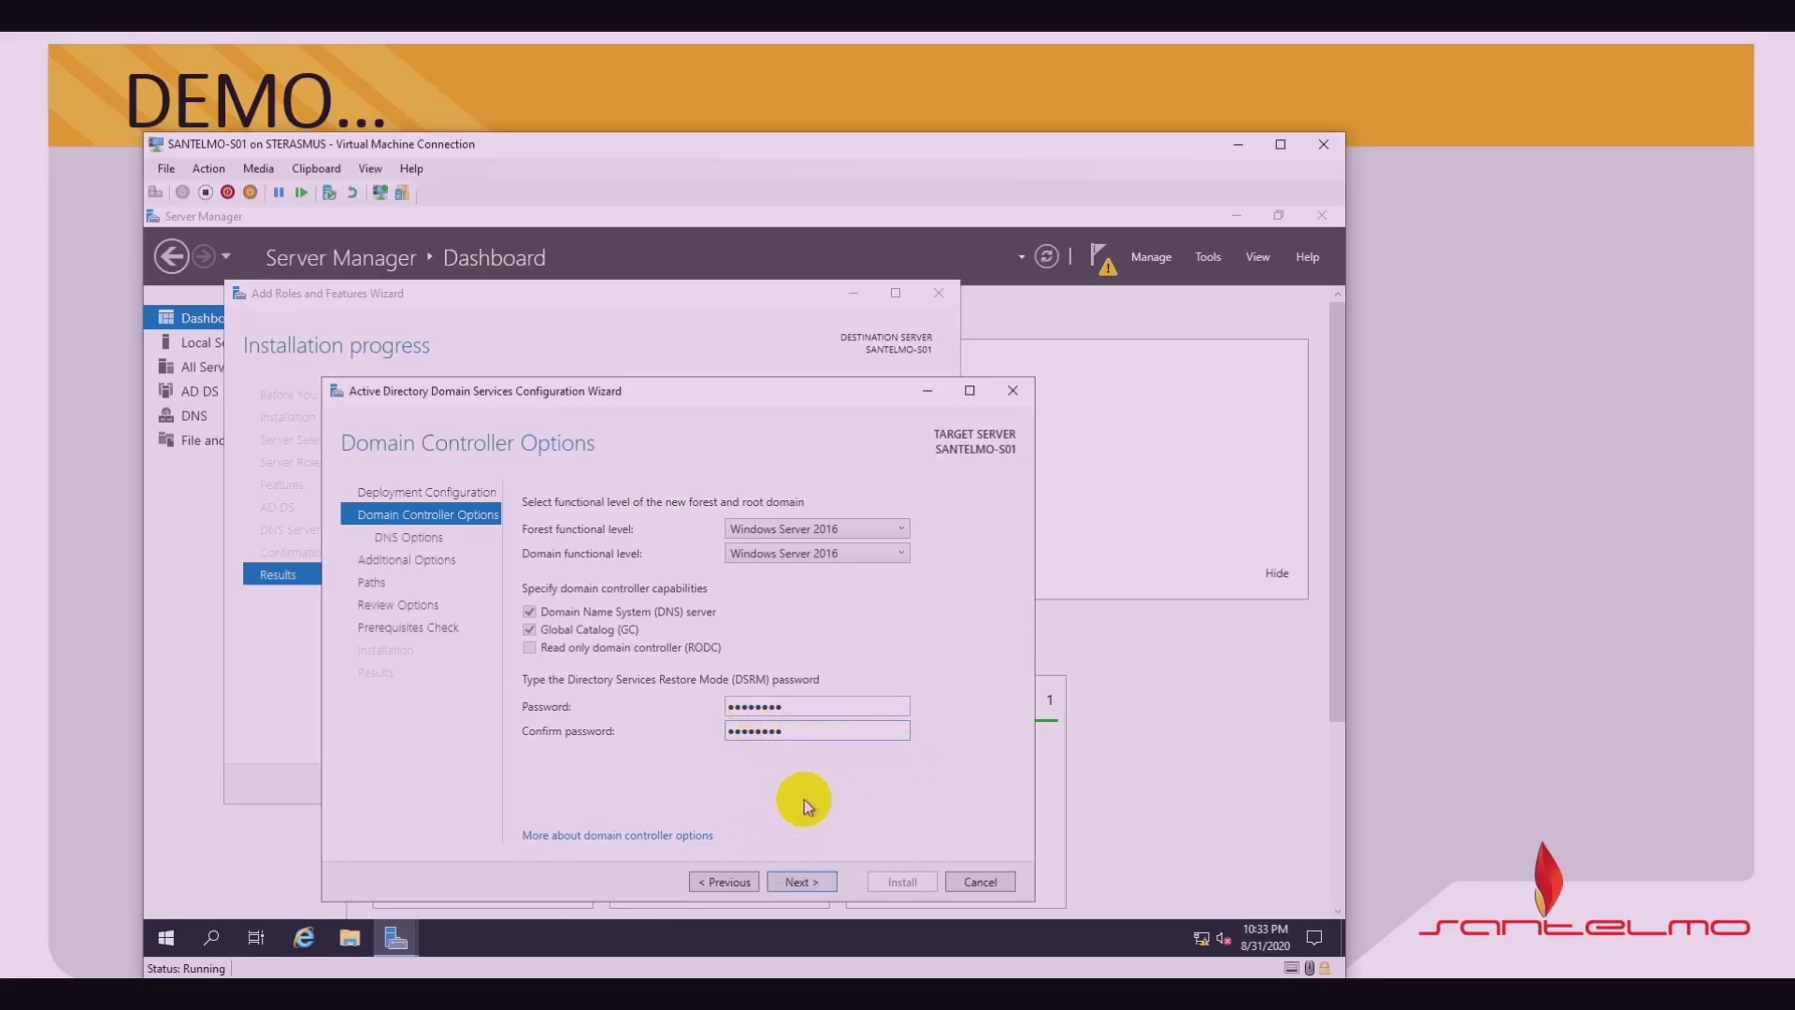
Move past Domain Controller Options and DNS Options, leaving DNS delegation unchecked.
left_click(797, 881)
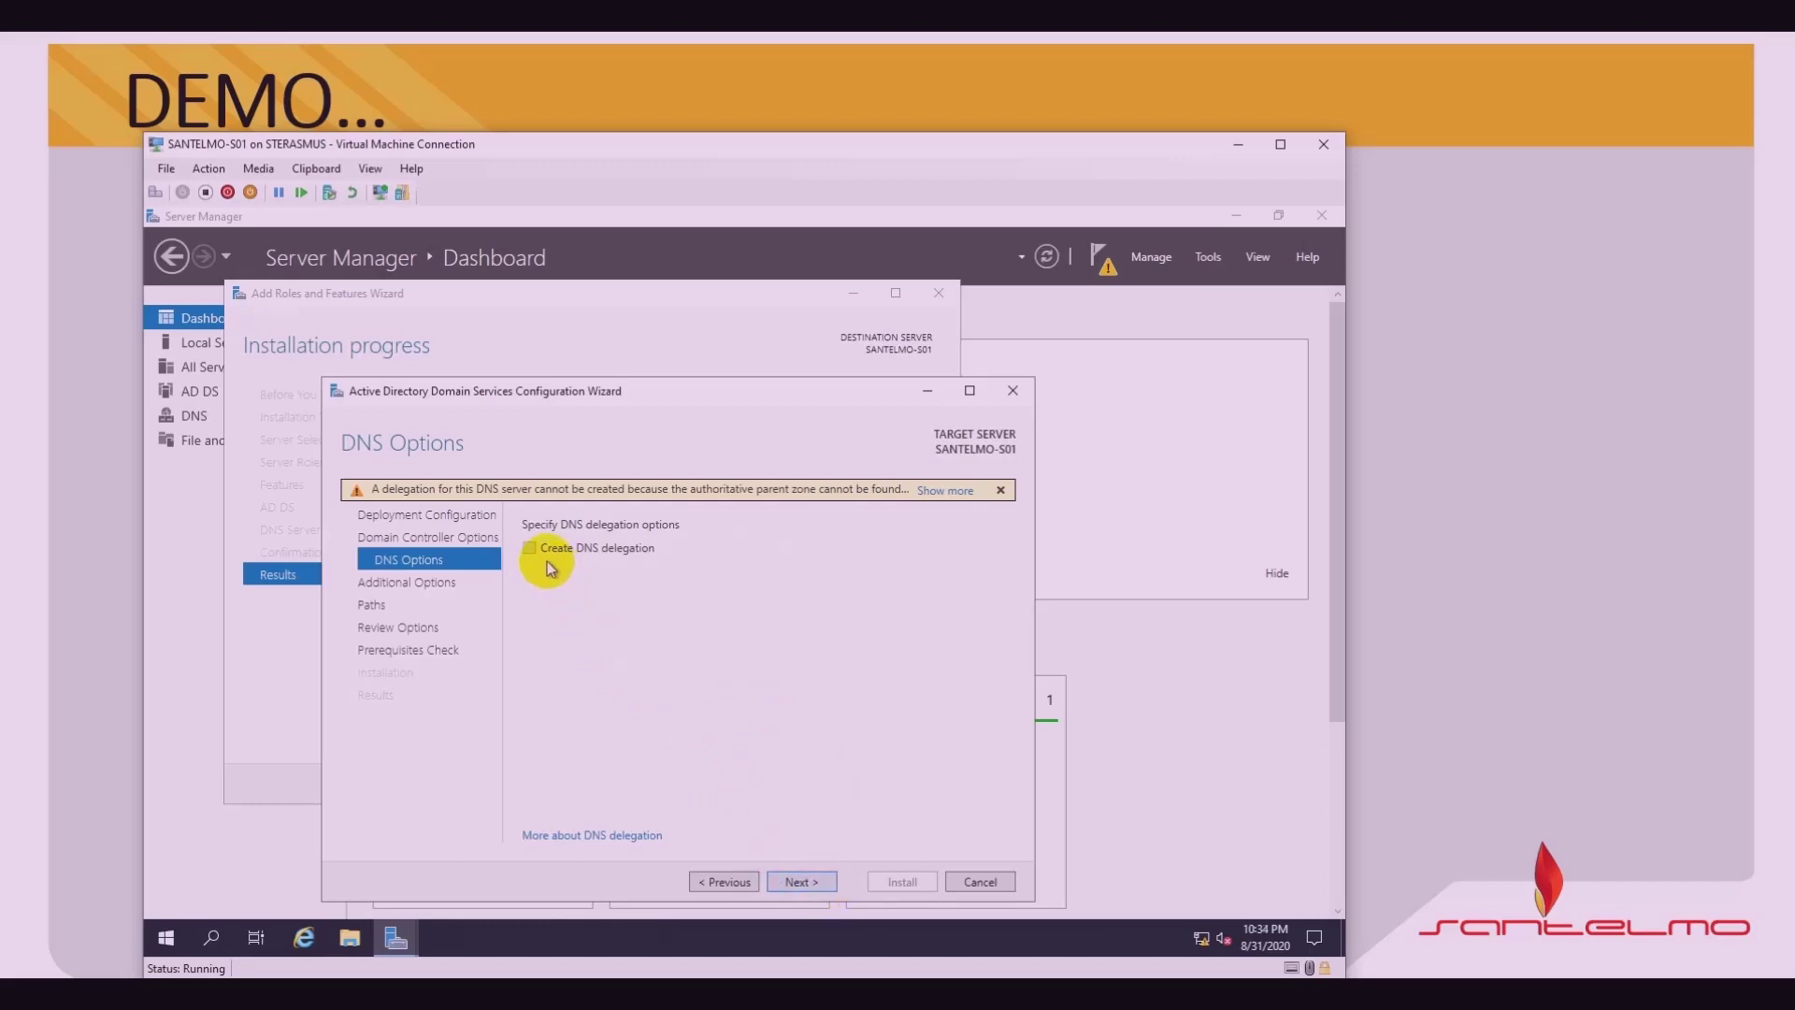
left_click(806, 883)
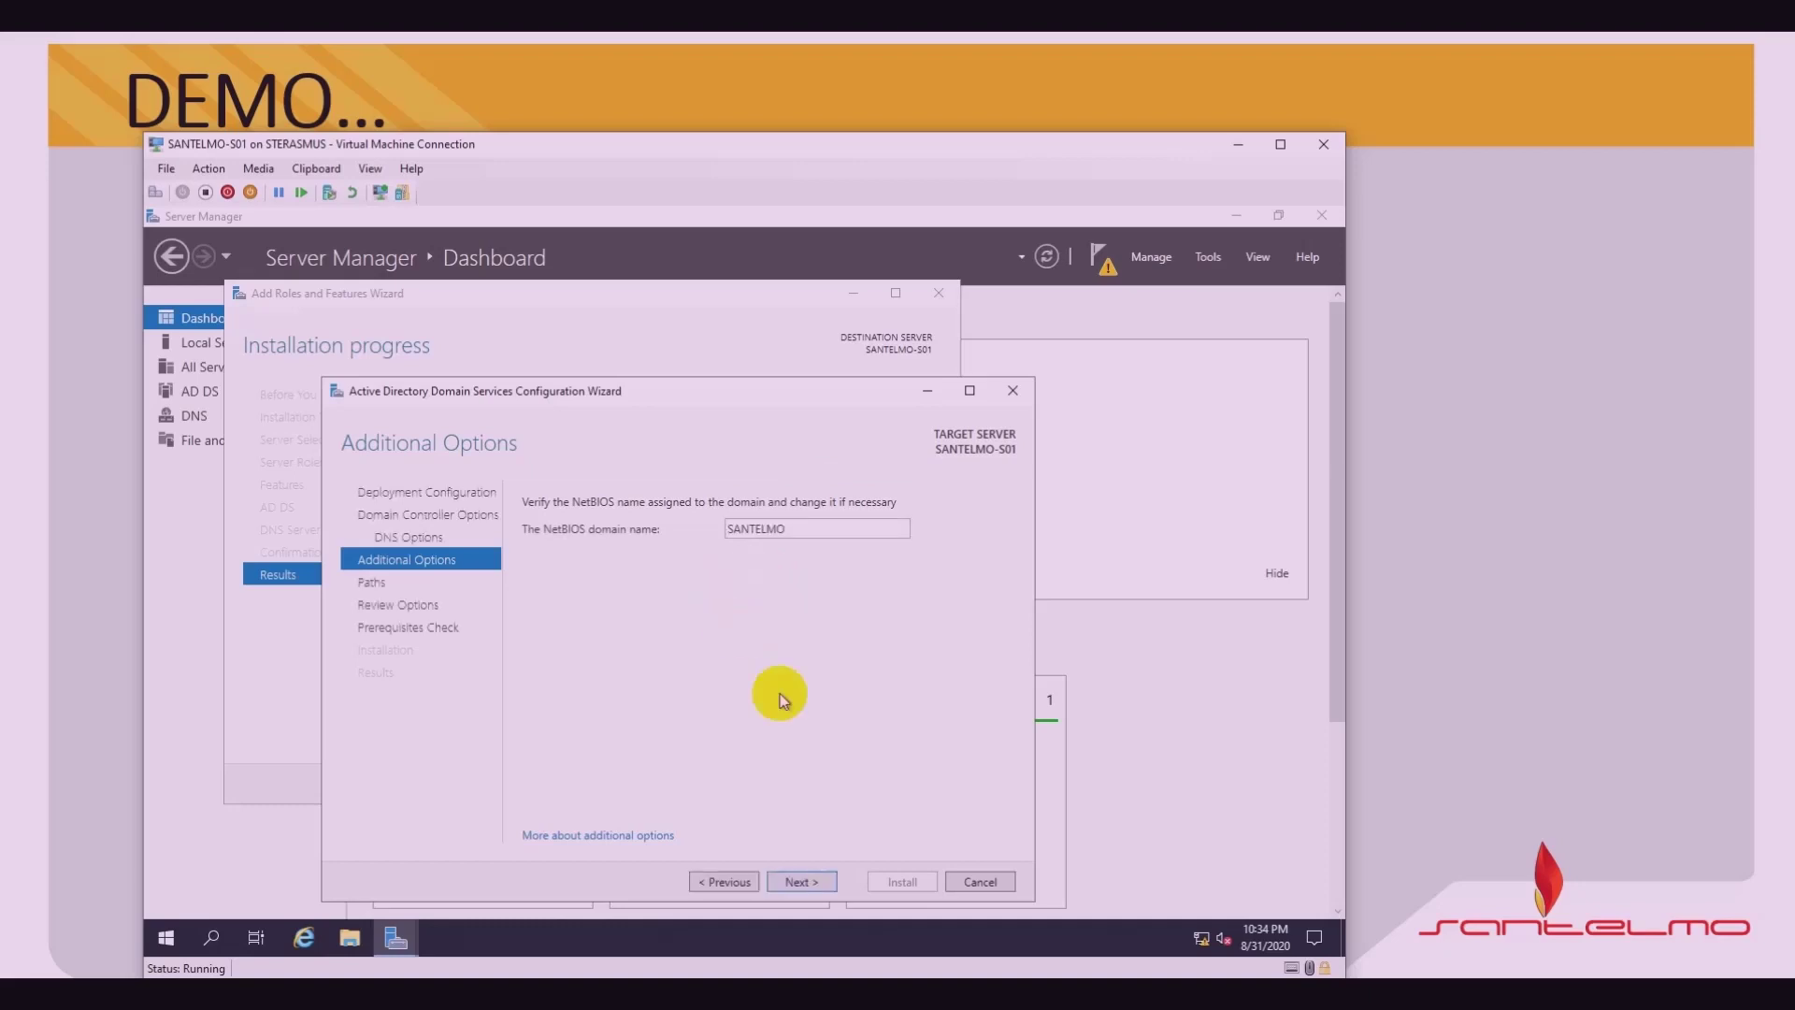
Keep the NetBIOS domain name SANTELMO and proceed to the Paths page.
left_click(804, 884)
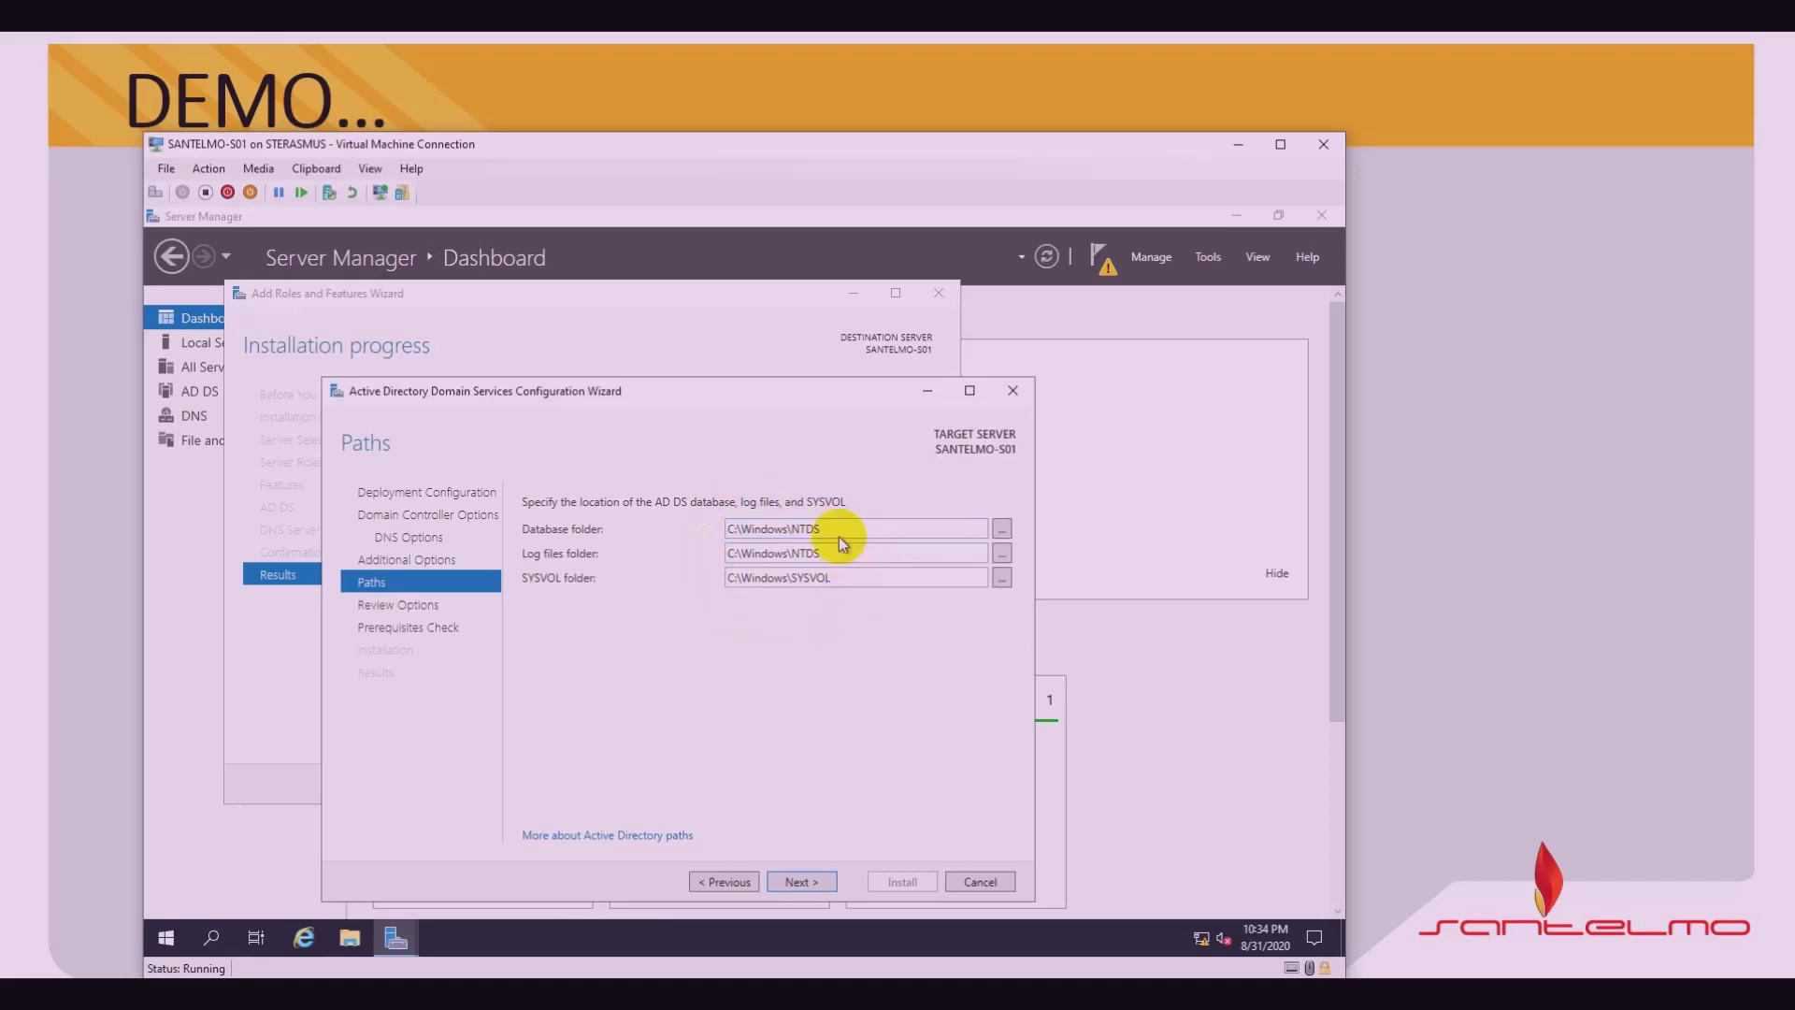
Keep the default NTDS and SYSVOL paths and scroll through the Review Options summary.
left_click(816, 882)
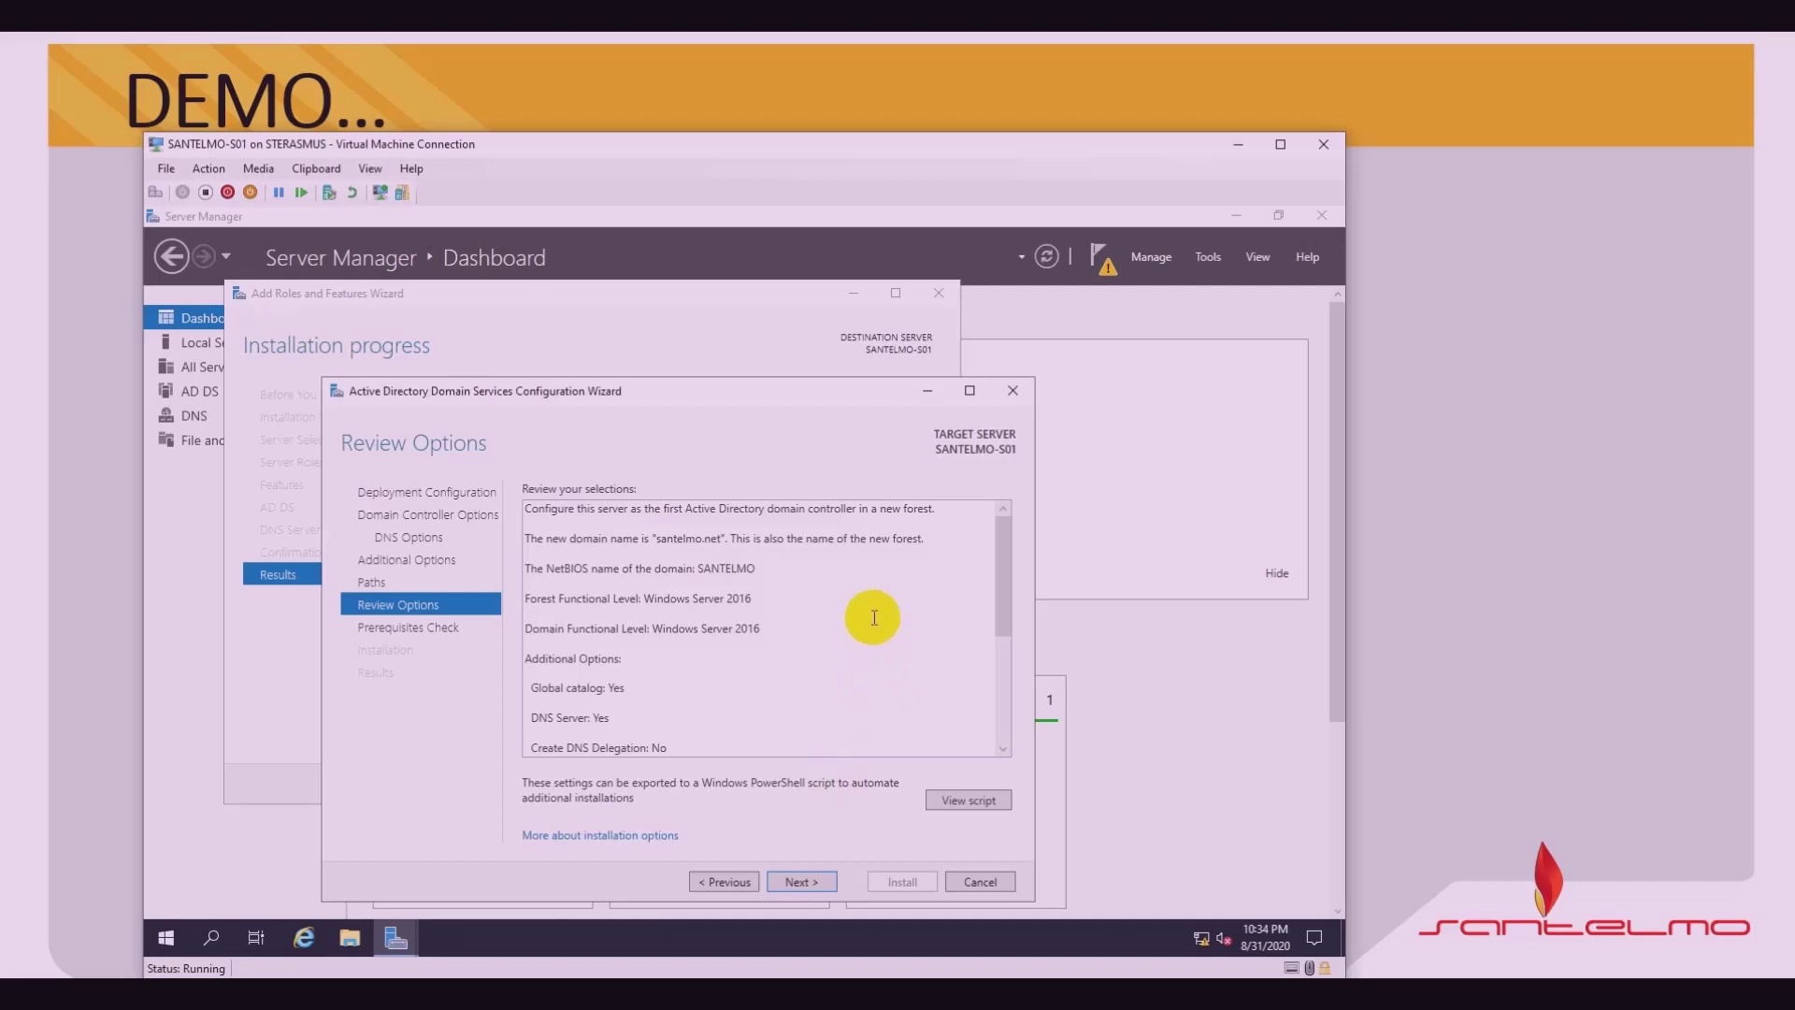
scroll(998, 589, "down", 5)
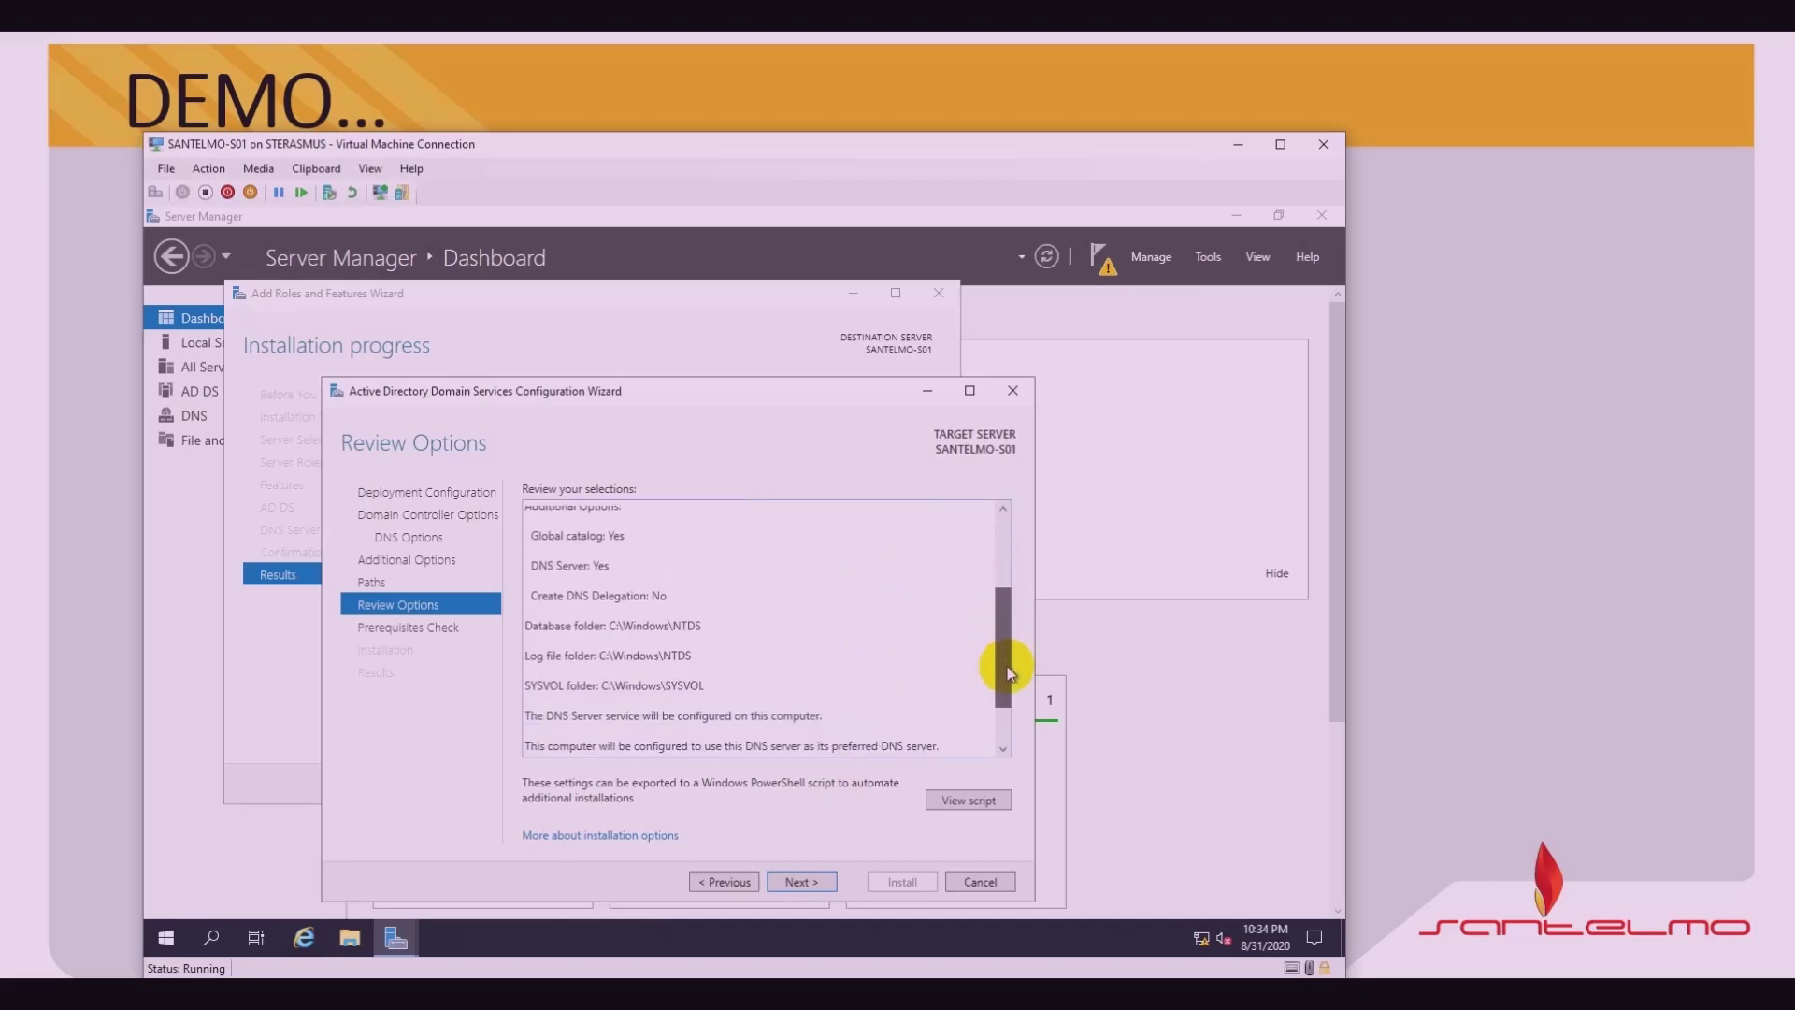
scroll(1001, 589, "up", 5)
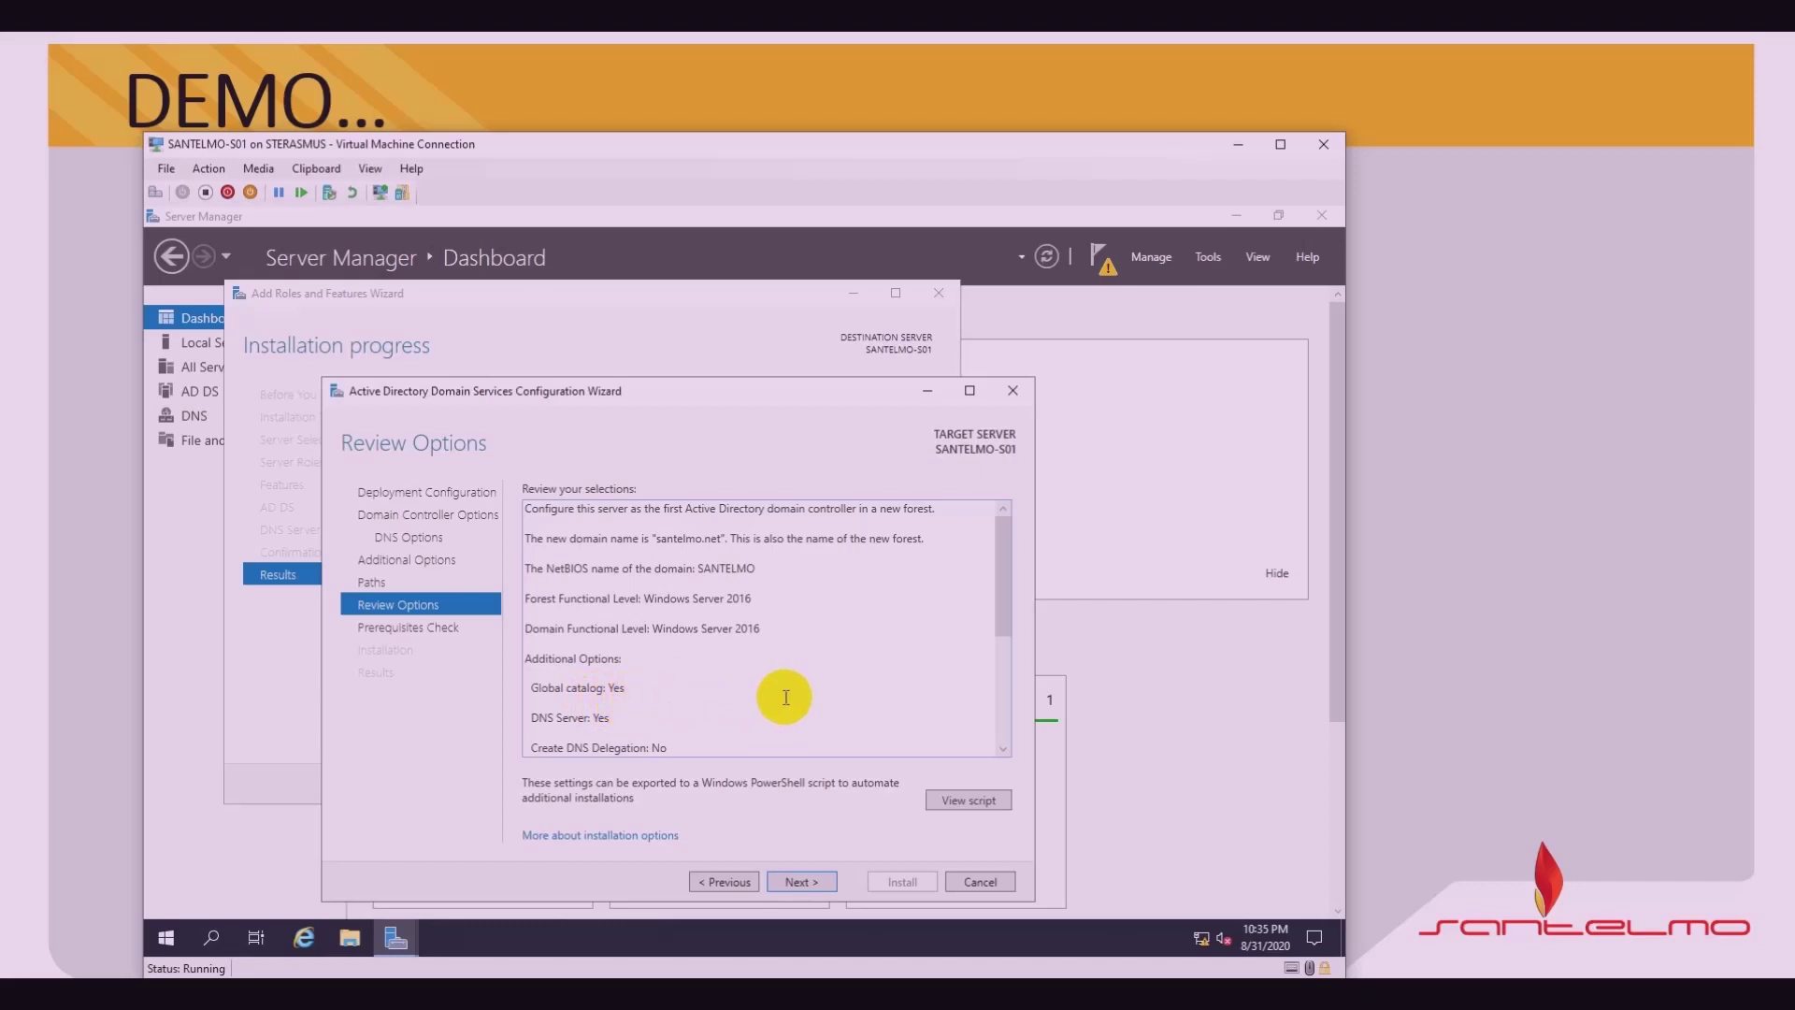
scroll(790, 699, "down", 1)
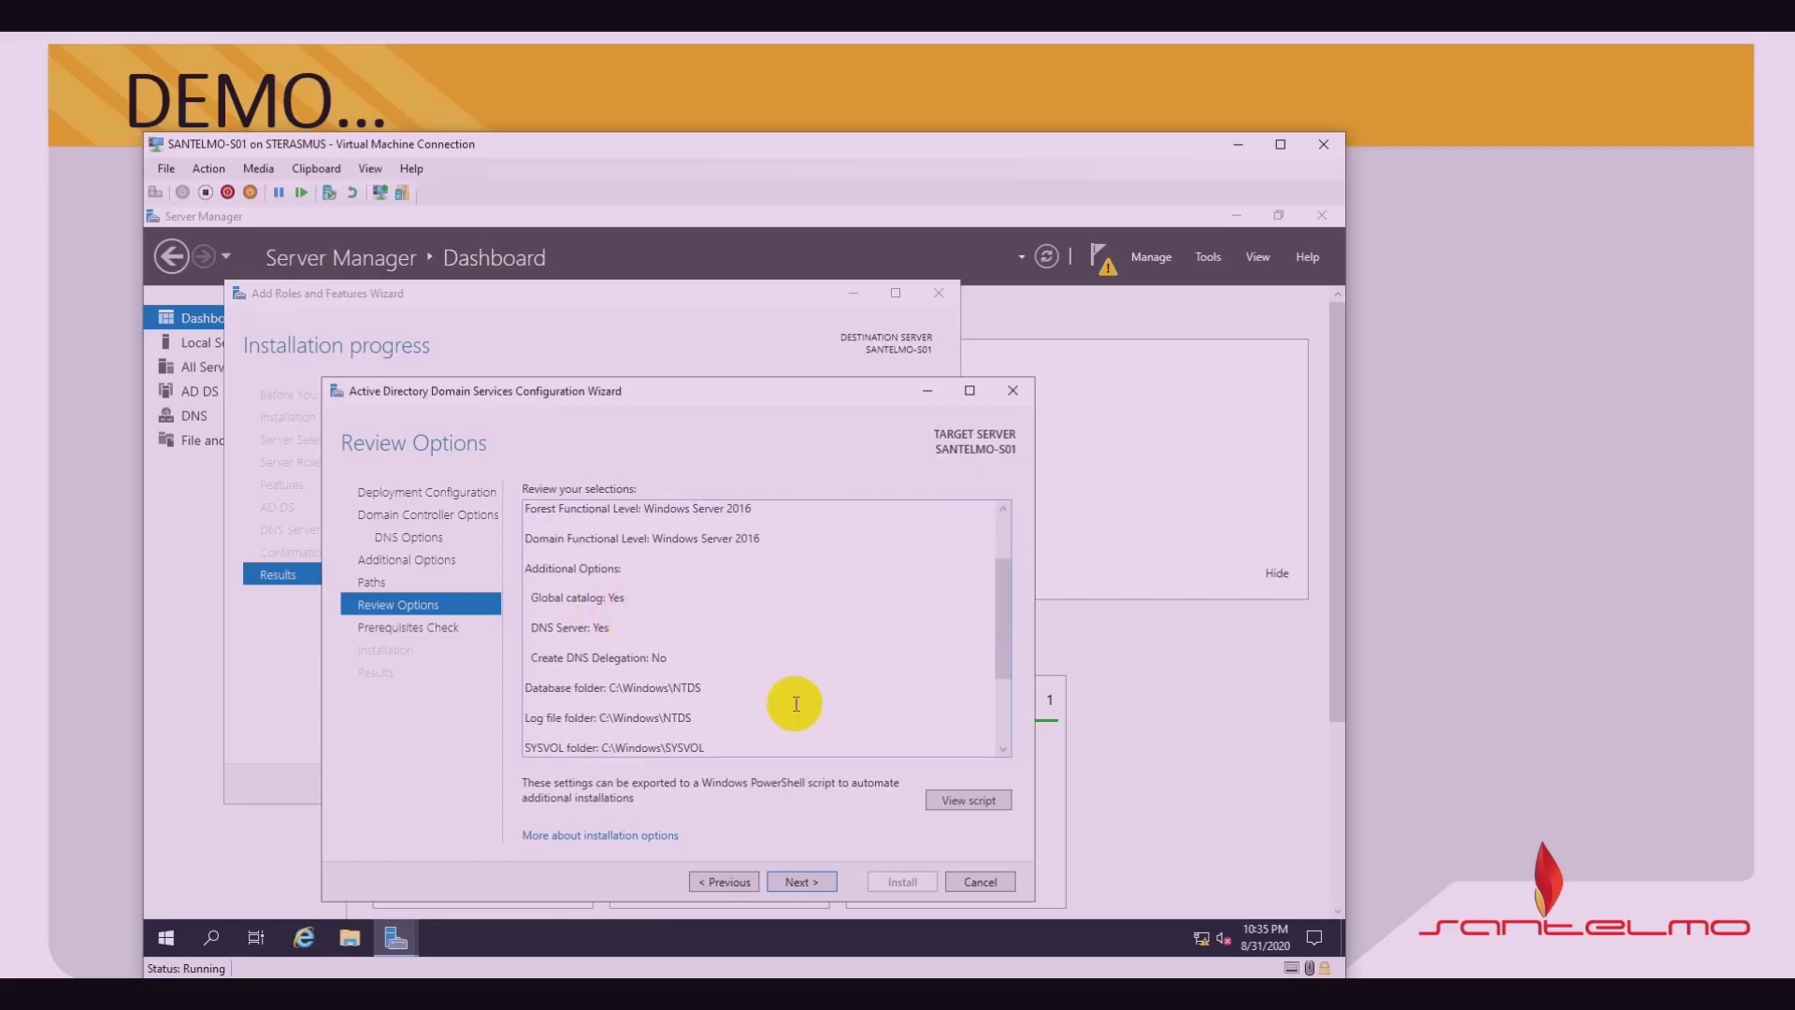
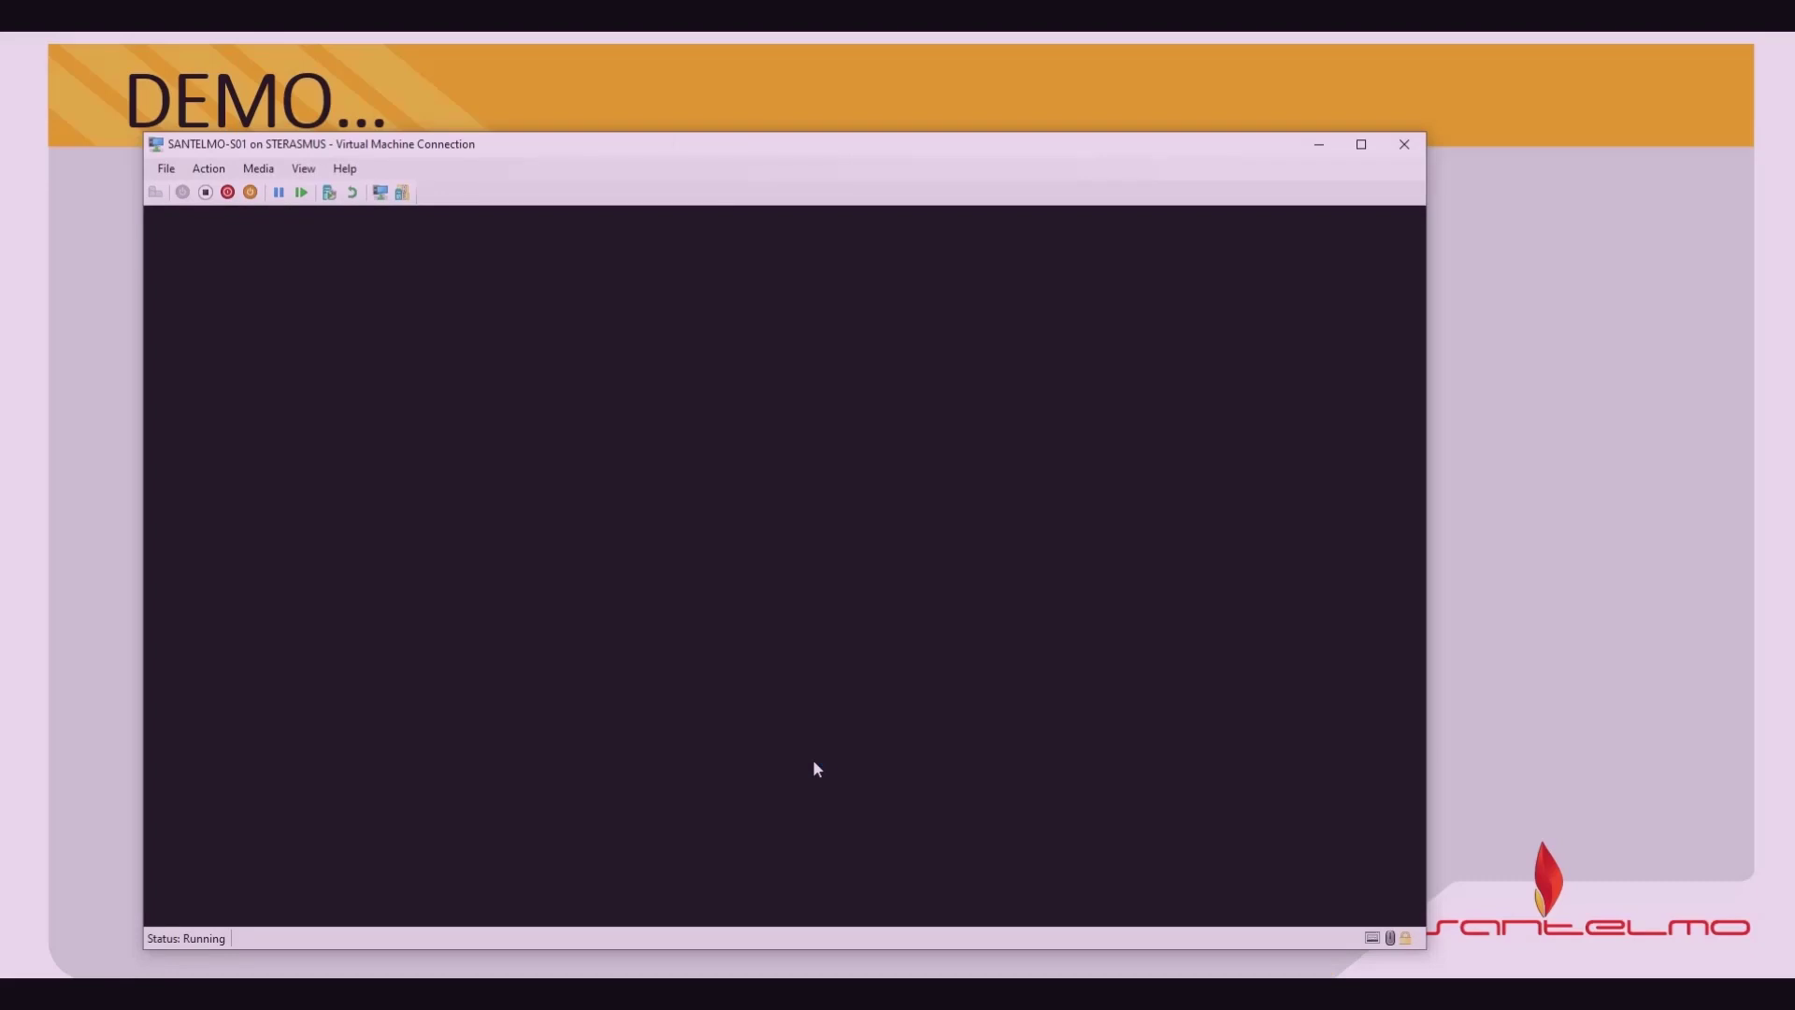
Wake SANTELMO-S01 from its black screen to the domain Administrator sign-in screen.
left_click(813, 768)
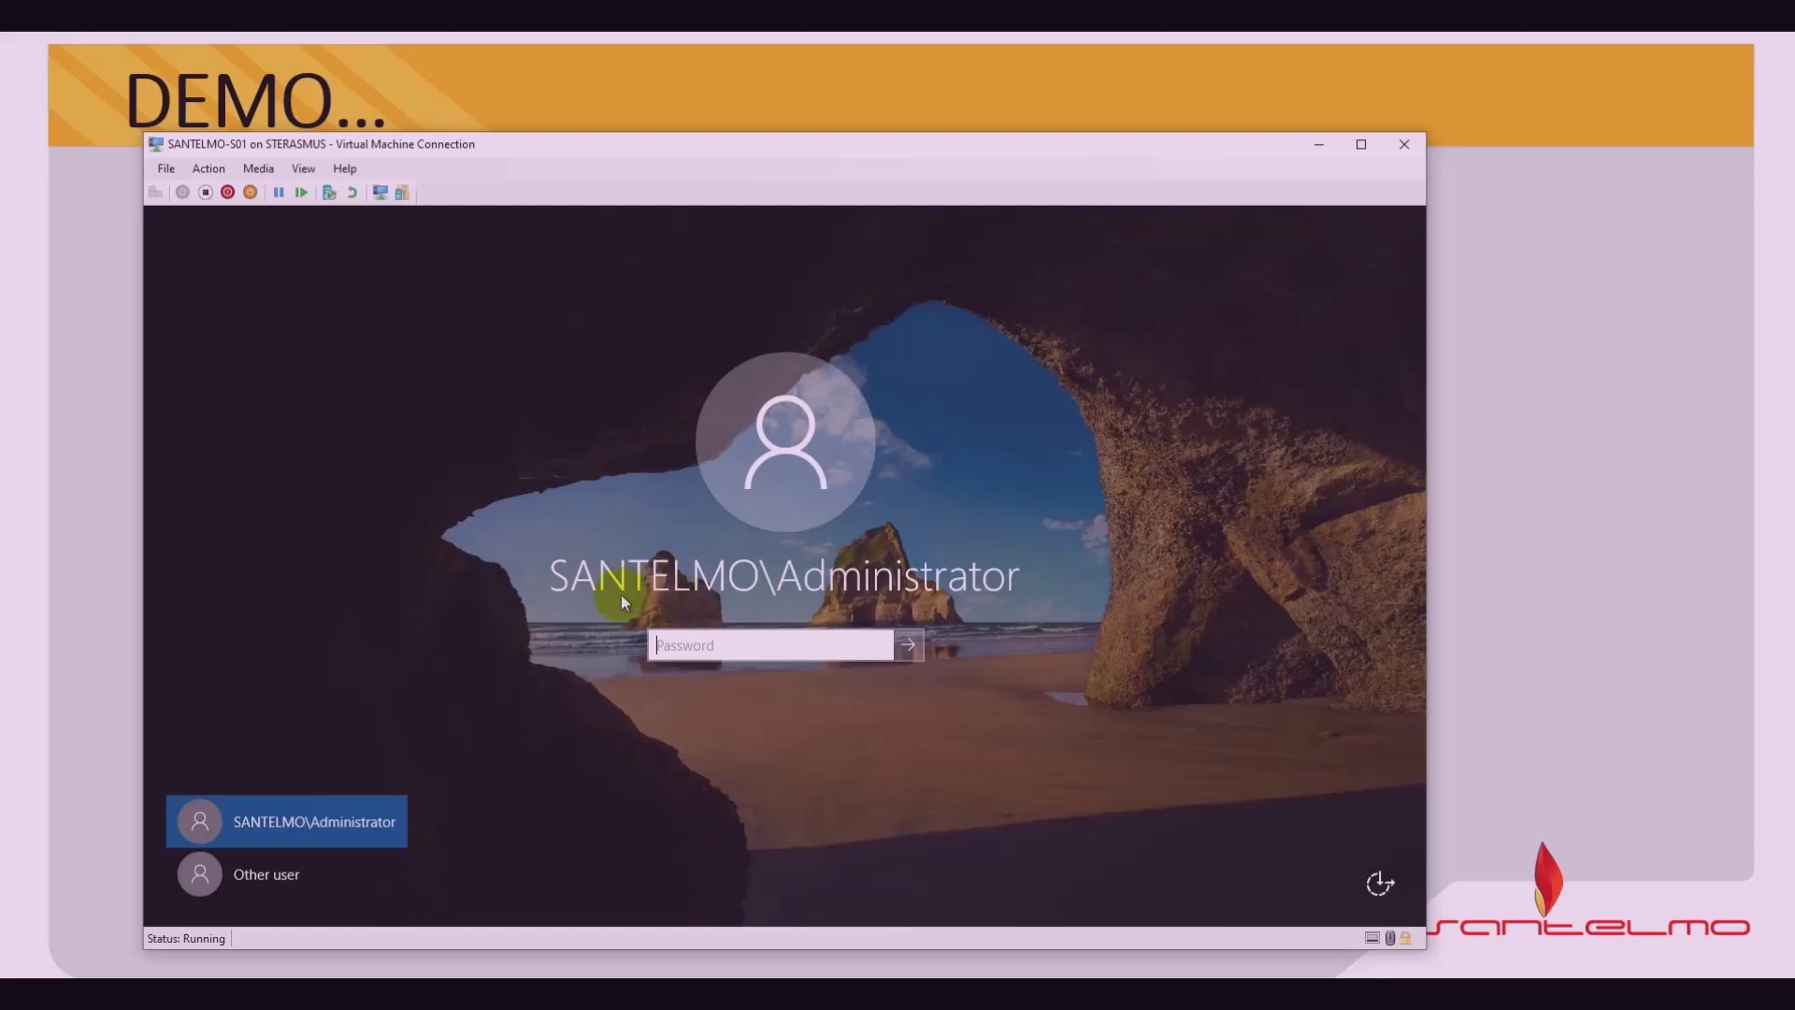
Enter the Administrator account password to sign in to SANTELMO-S01.
left_click(728, 644)
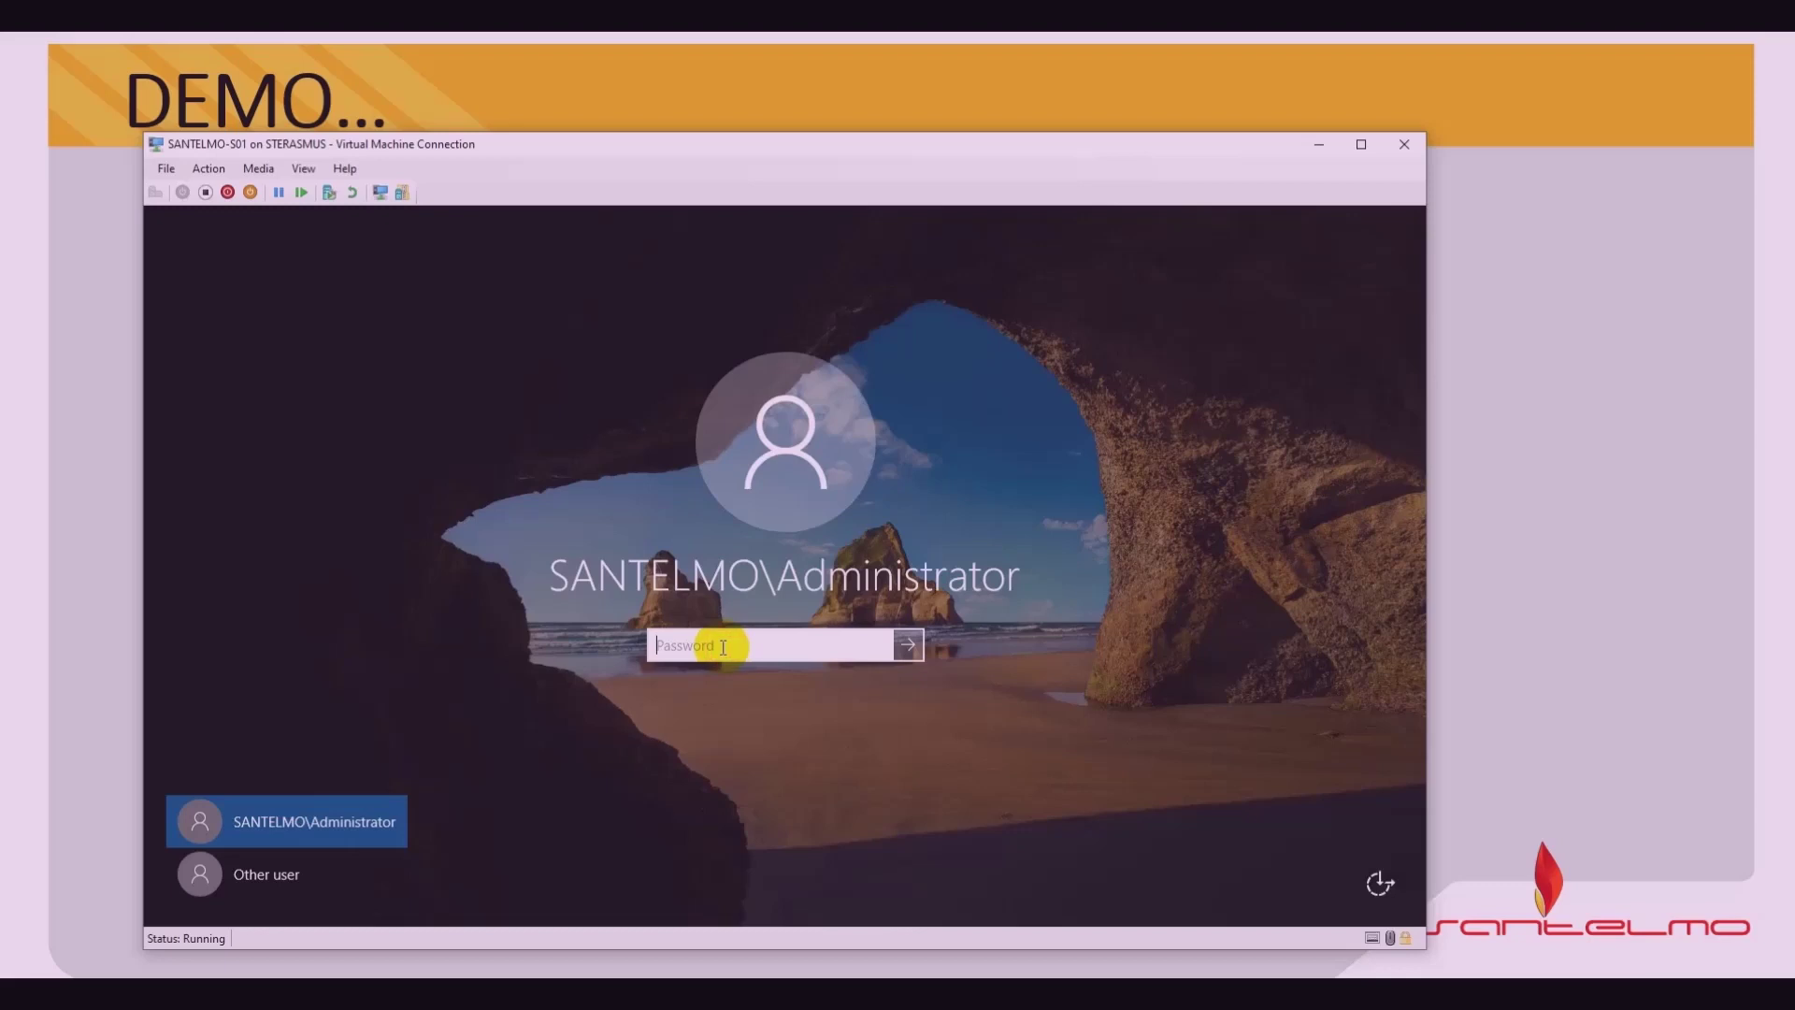
type("*********")
key("Return")
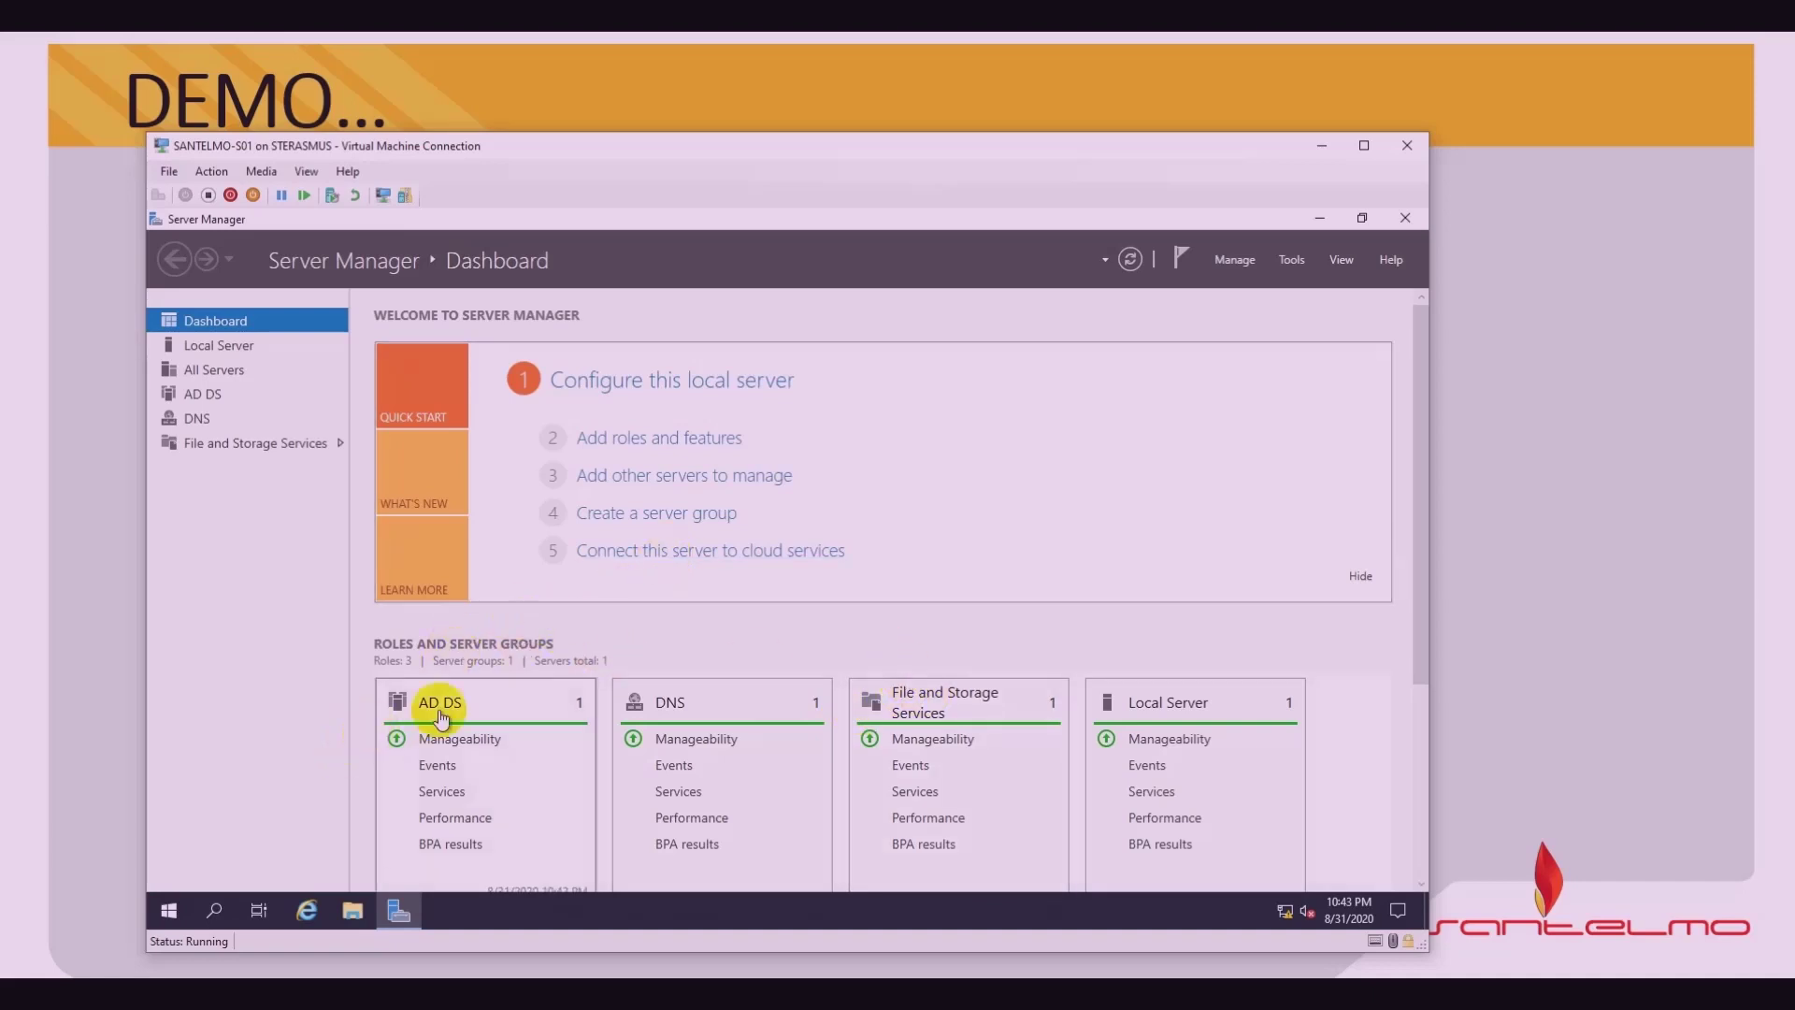
left_click(355, 918)
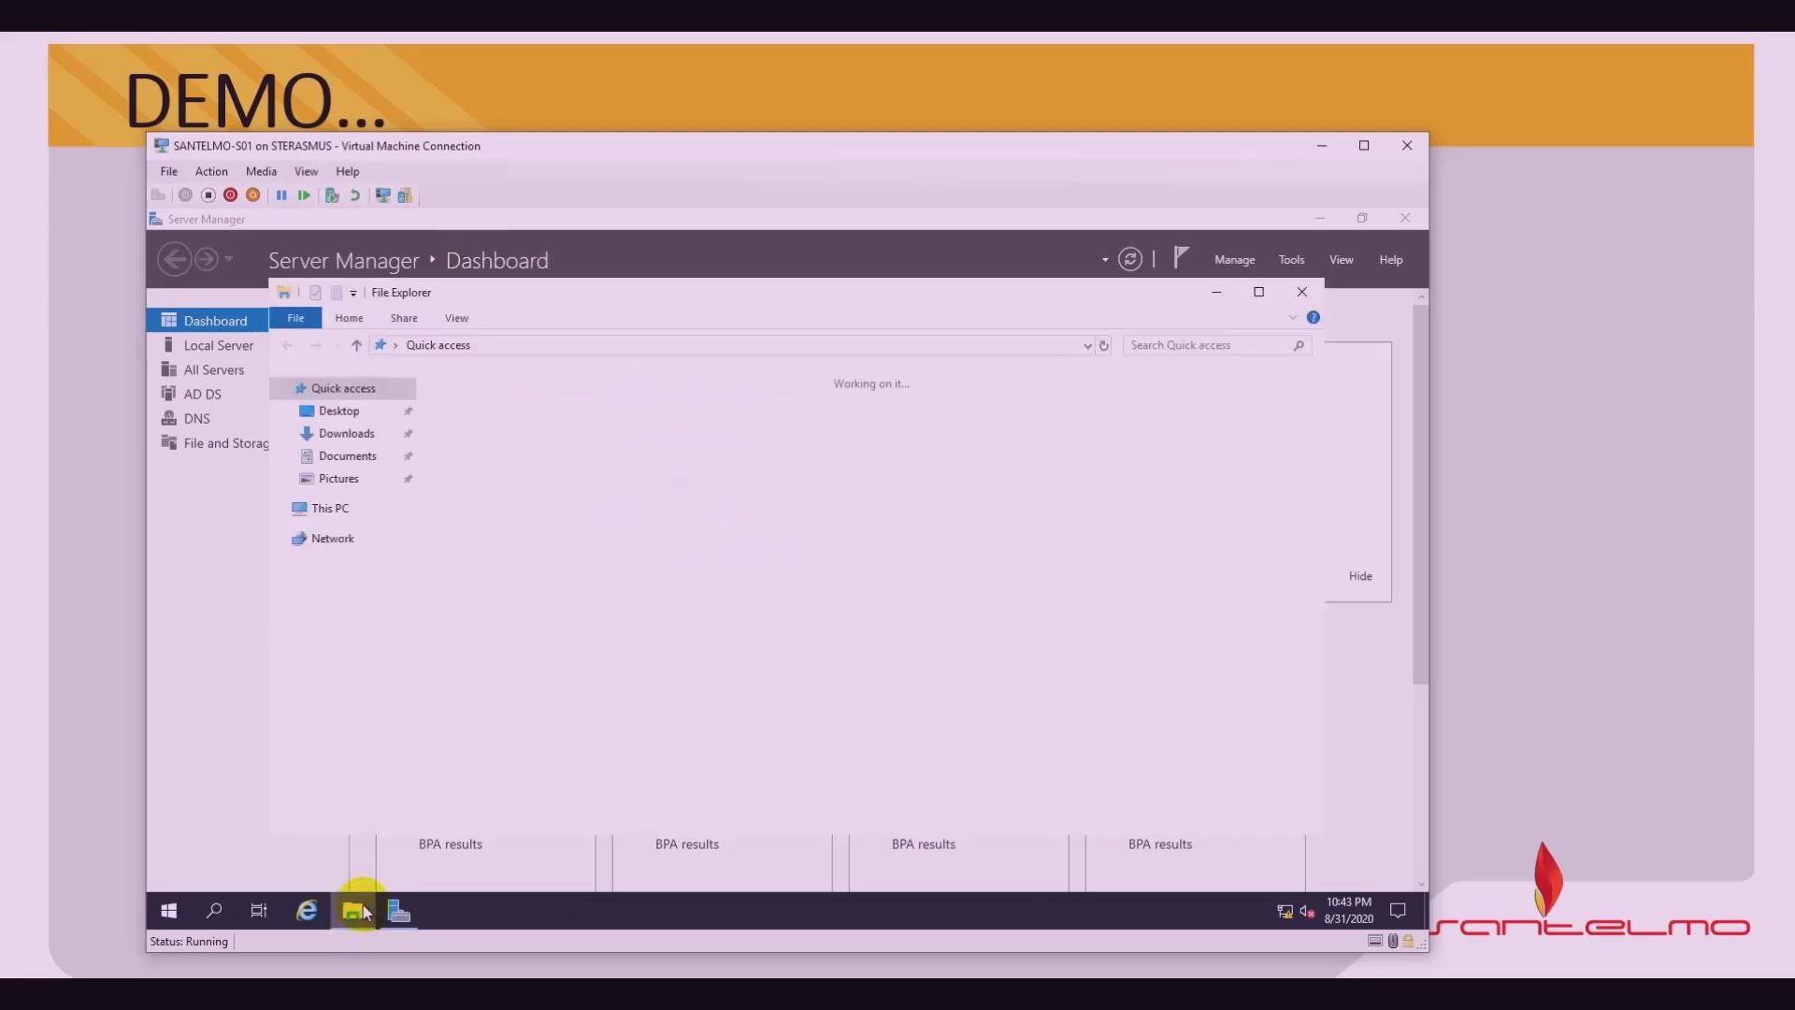
right_click(344, 509)
left_click(425, 761)
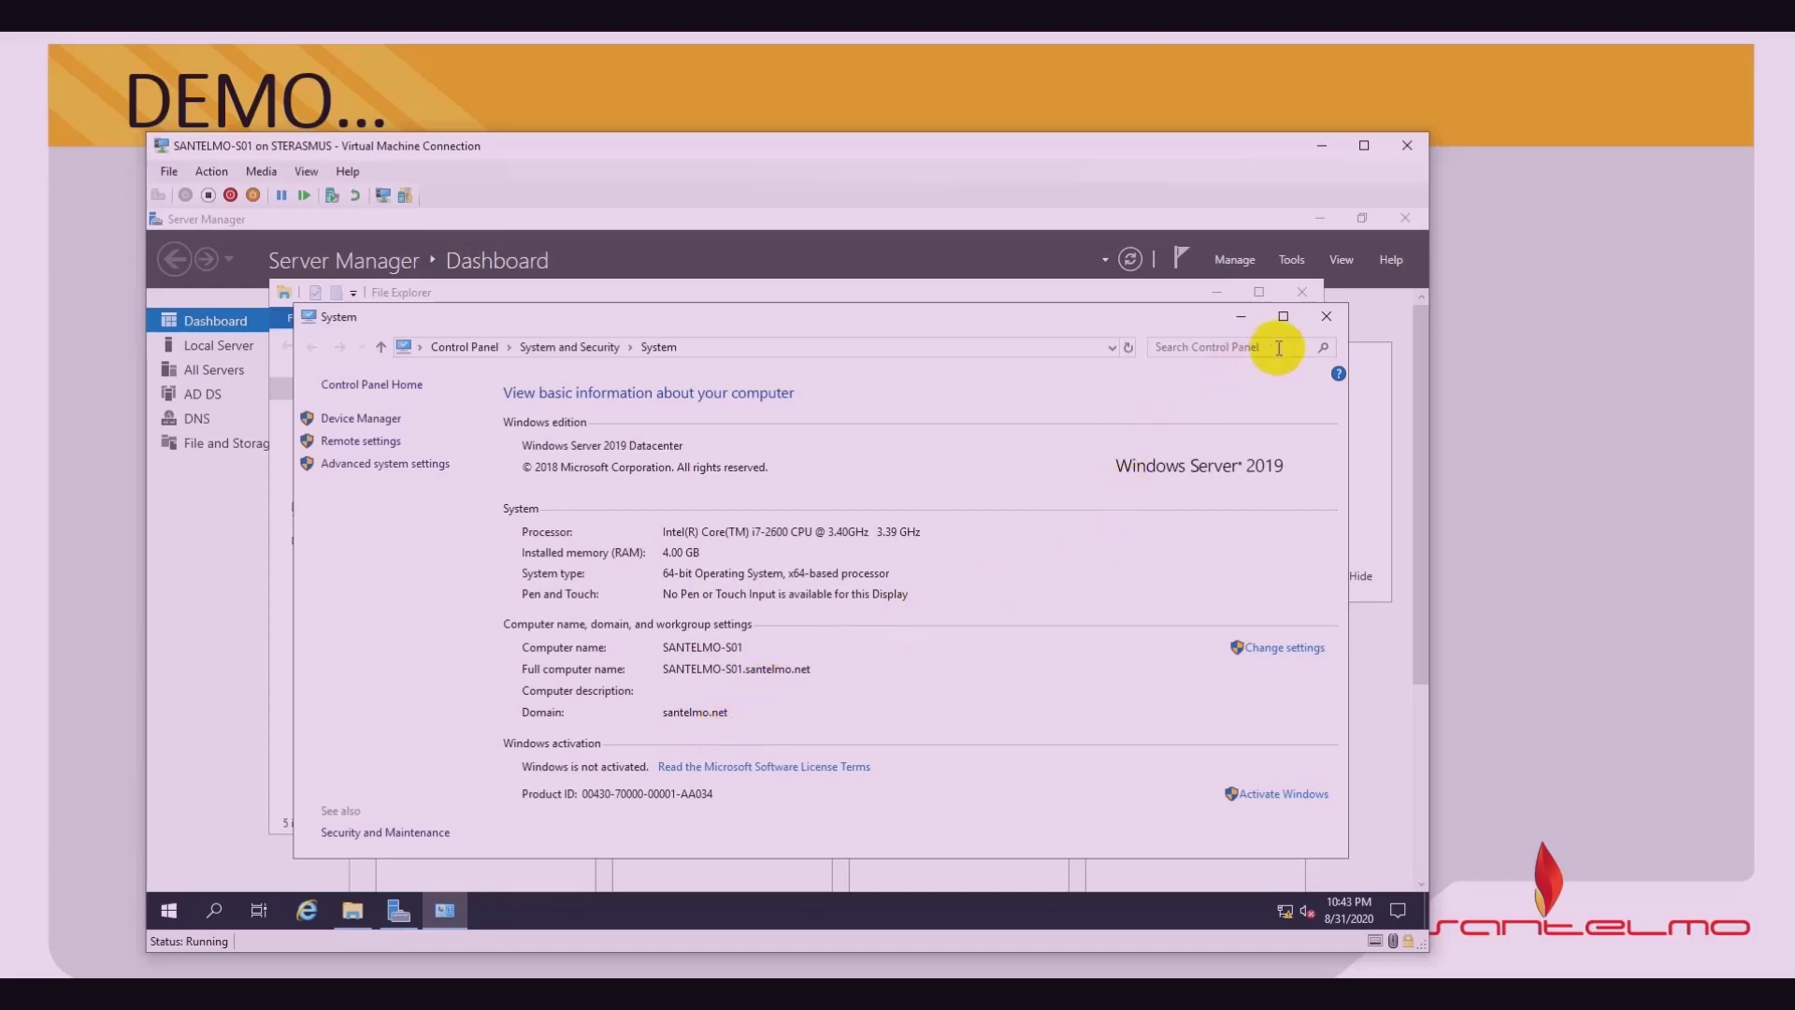
left_click(1324, 318)
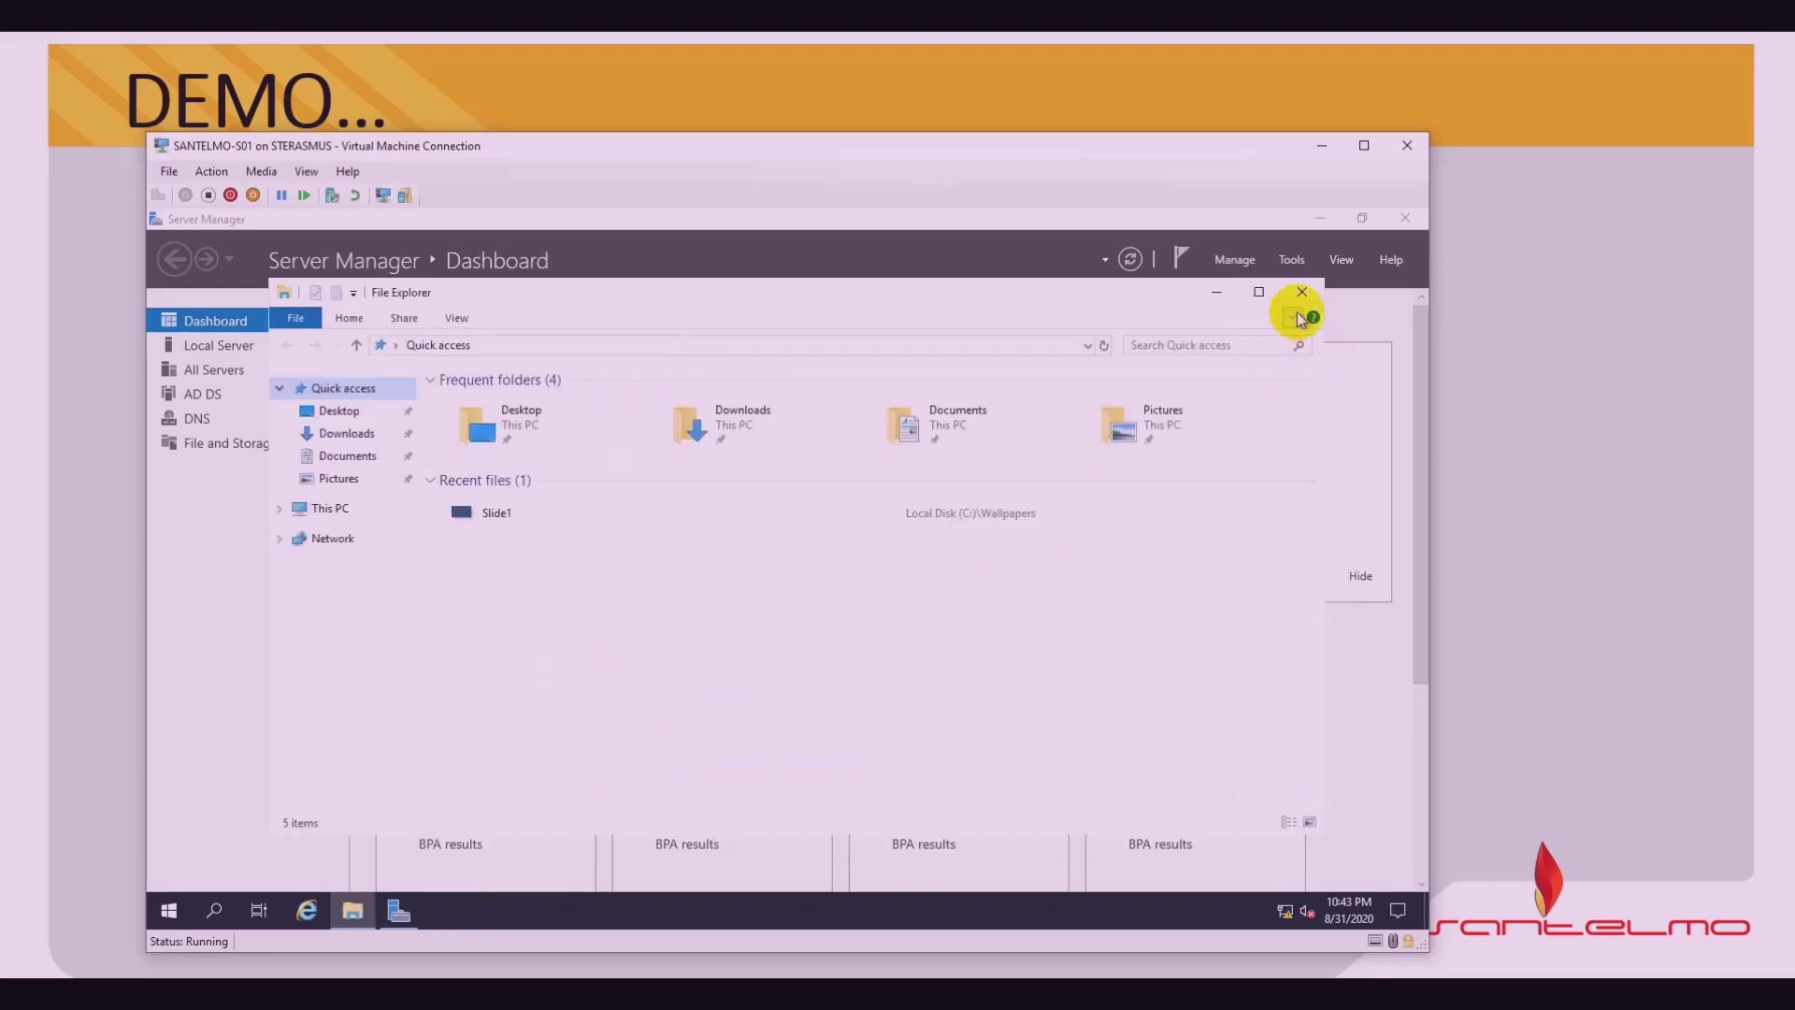
left_click(1301, 292)
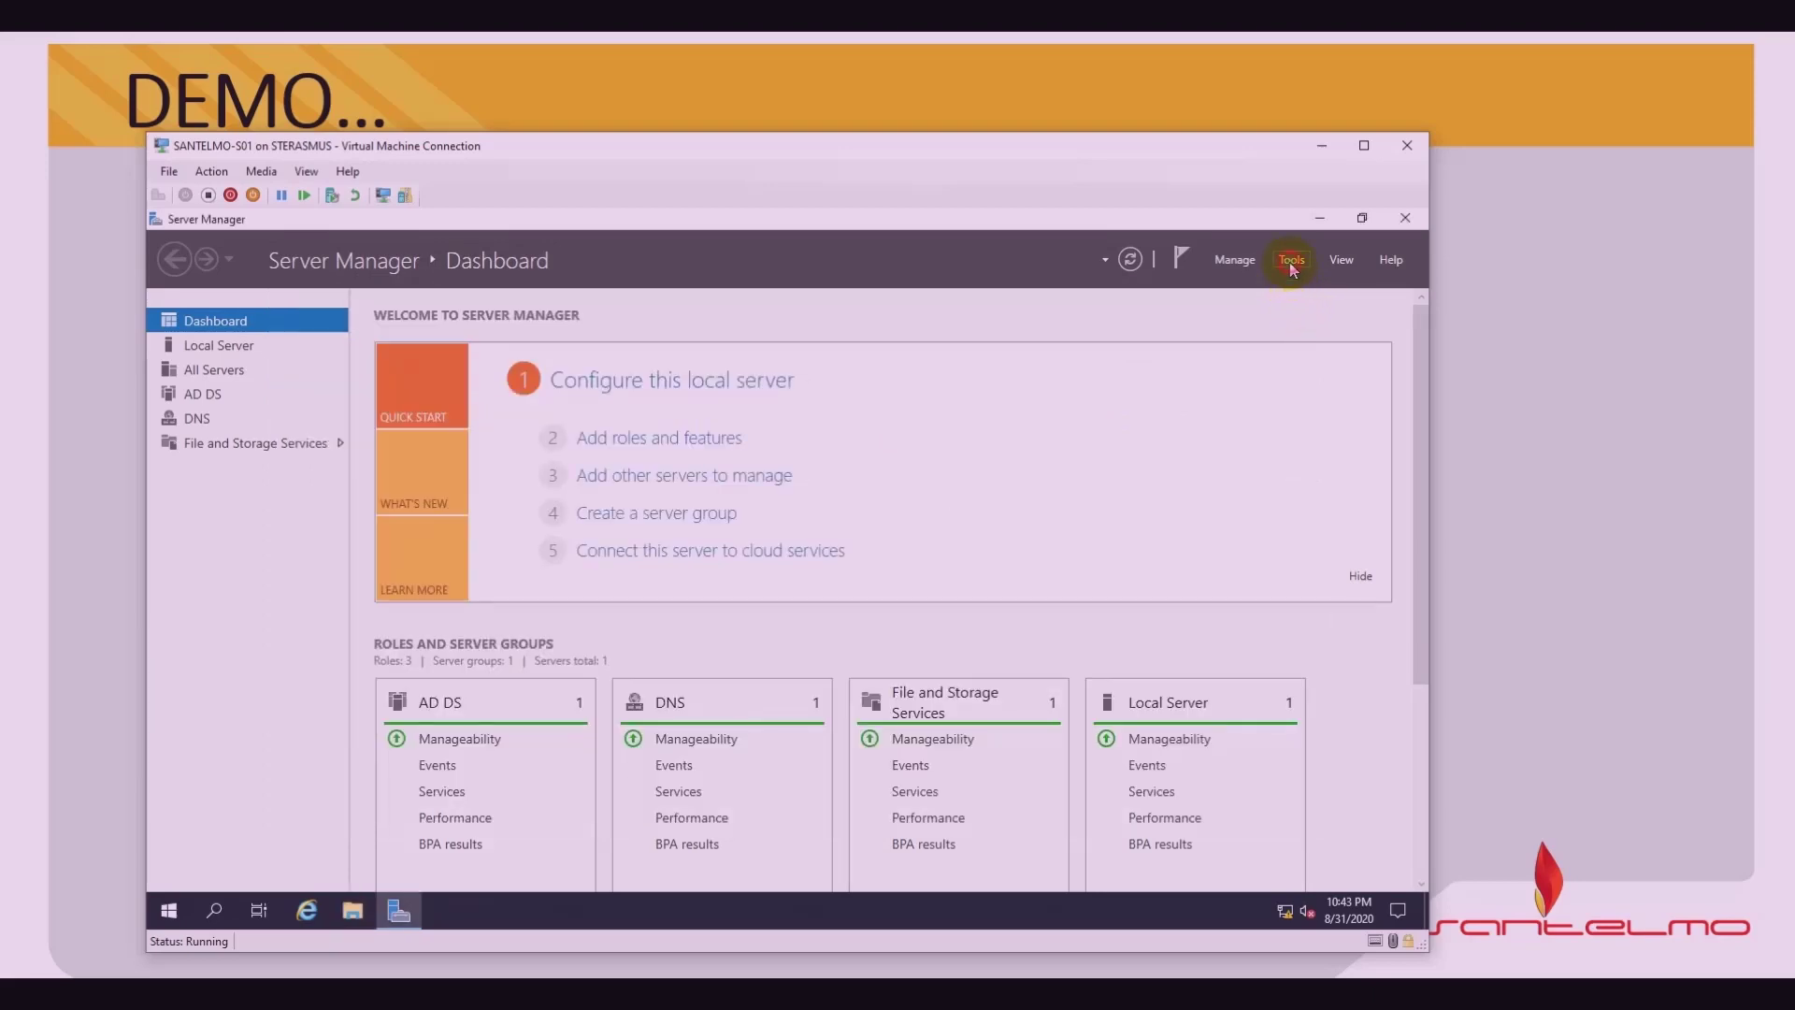
left_click(1293, 271)
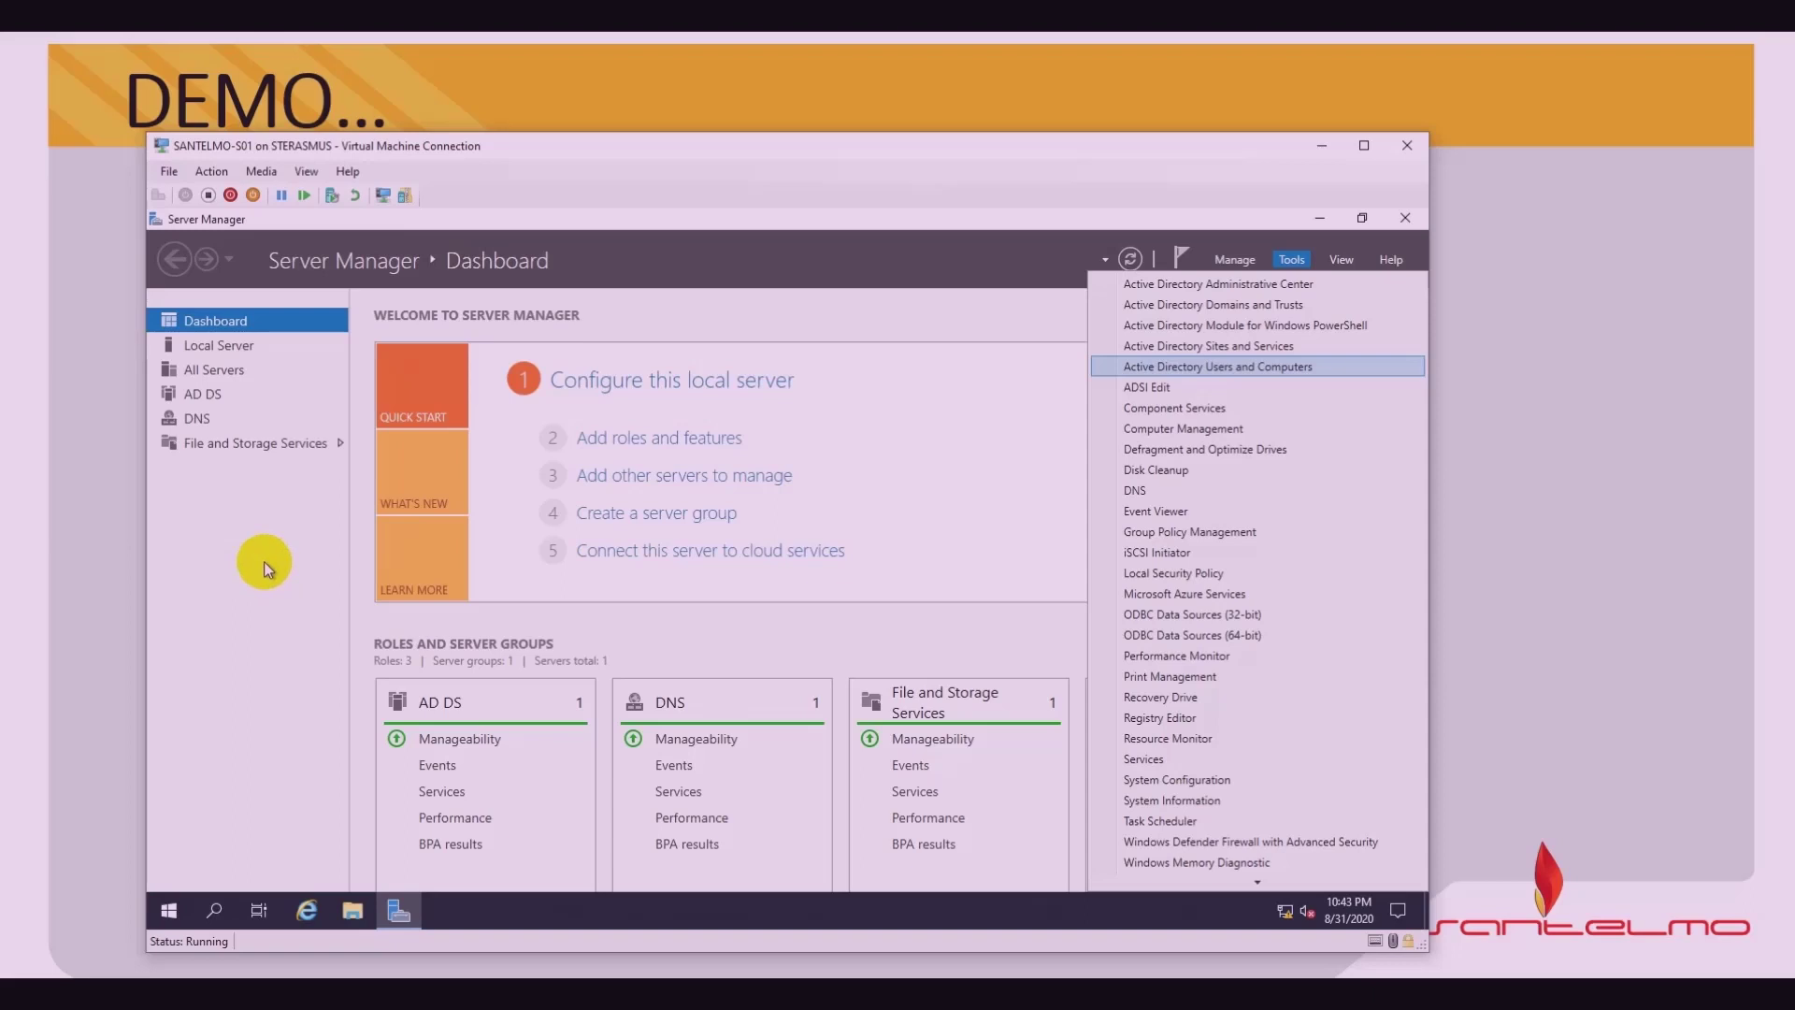
left_click(264, 561)
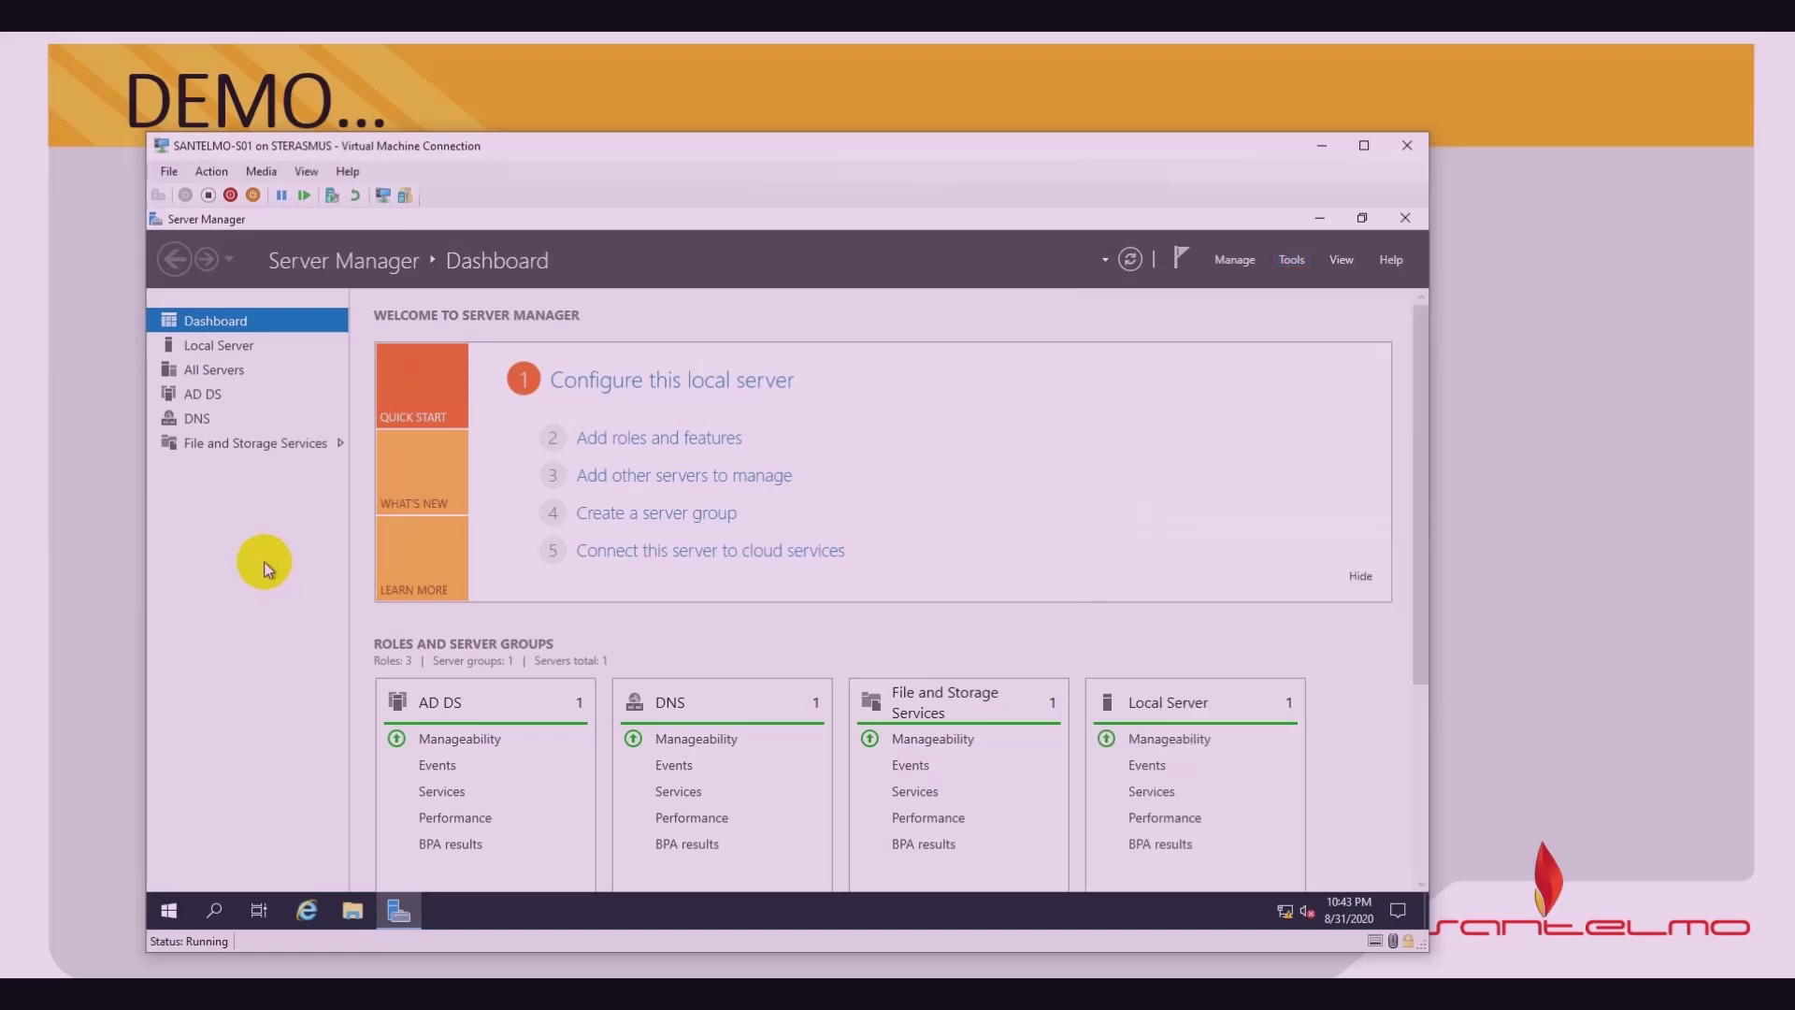